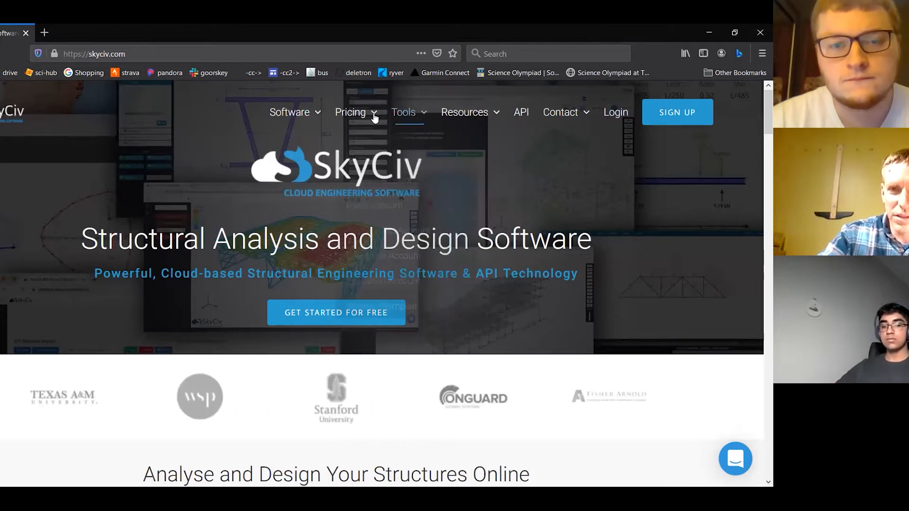
Open the Science Olympiad pricing page and look over the discounted account offer, tutorials and app sections
{"action": "mouse_move", "coordinate": [374, 116]}
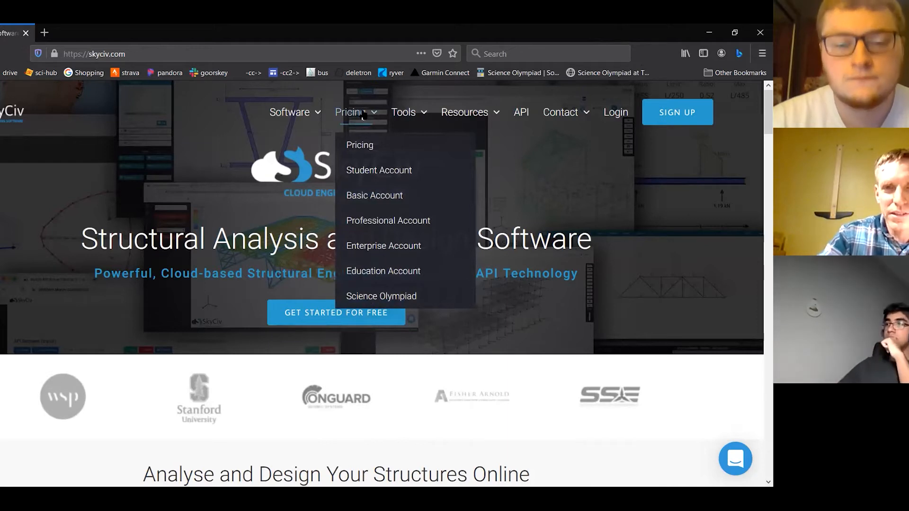
{"action": "left_click", "coordinate": [366, 297]}
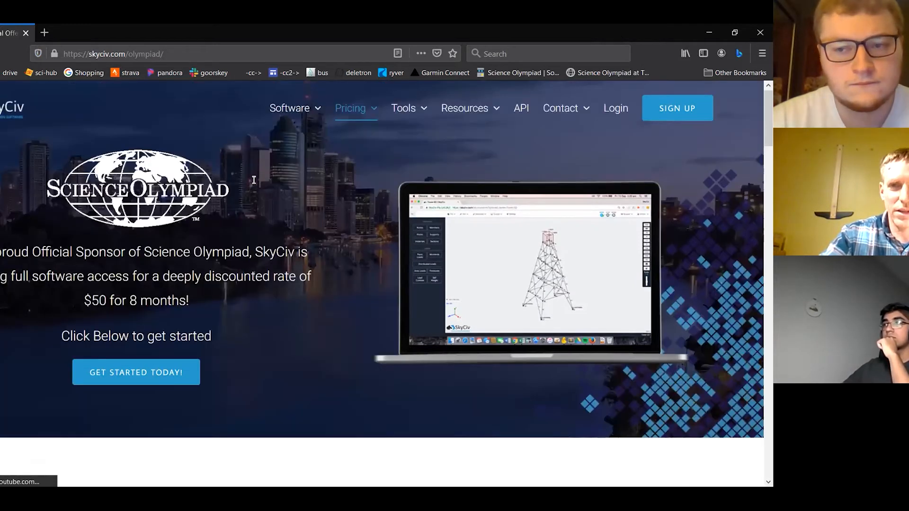
{"action": "scroll", "coordinate": [756, 159], "scroll_direction": "down", "scroll_amount": 1}
{"action": "scroll", "coordinate": [759, 152], "scroll_direction": "down", "scroll_amount": 10}
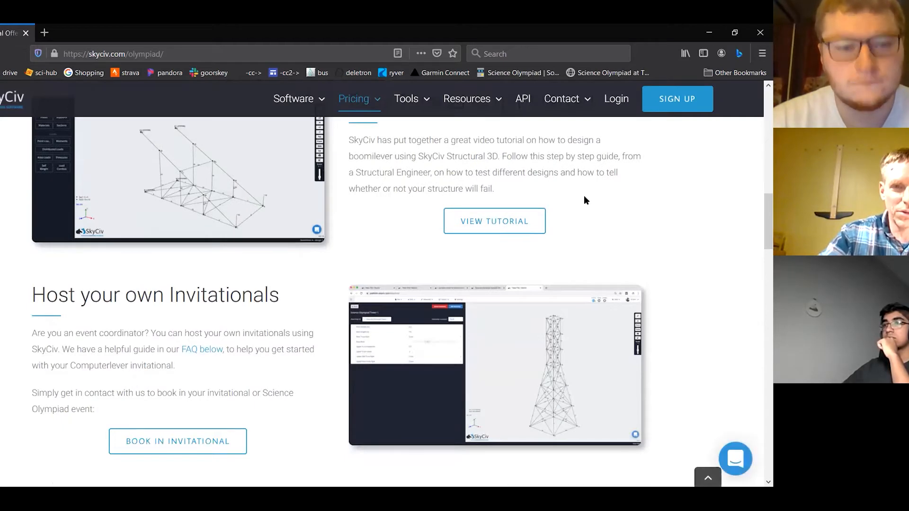
{"action": "scroll", "coordinate": [758, 222], "scroll_direction": "down", "scroll_amount": 1}
{"action": "scroll", "coordinate": [759, 234], "scroll_direction": "down", "scroll_amount": 3}
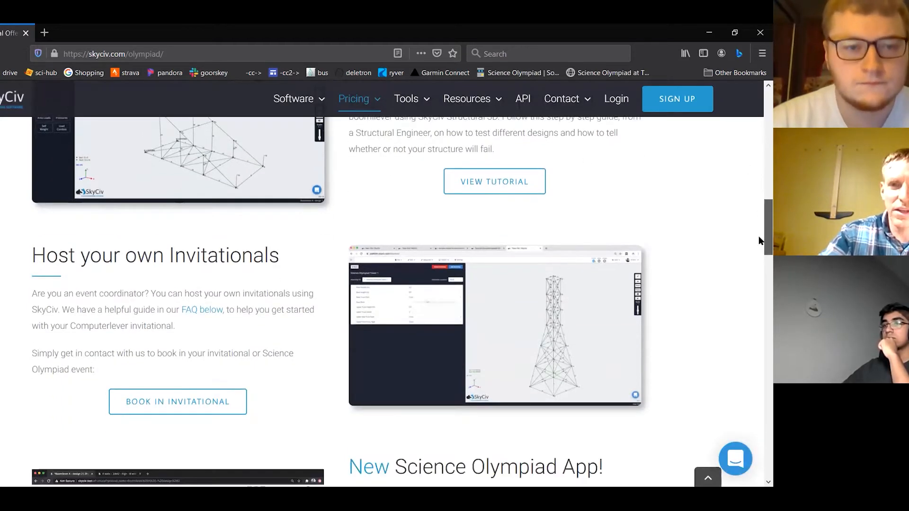
{"action": "scroll", "coordinate": [760, 213], "scroll_direction": "up", "scroll_amount": 3}
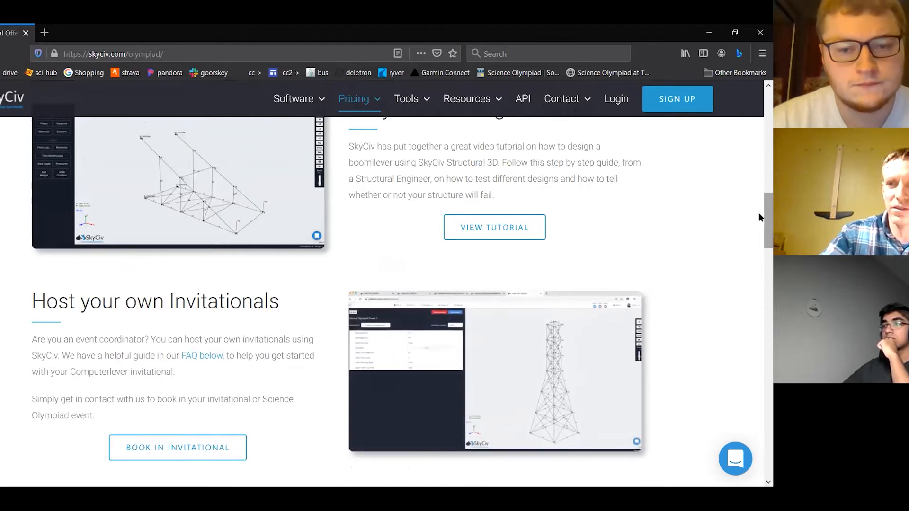
{"action": "scroll", "coordinate": [759, 237], "scroll_direction": "down", "scroll_amount": 3}
{"action": "scroll", "coordinate": [759, 278], "scroll_direction": "down", "scroll_amount": 10}
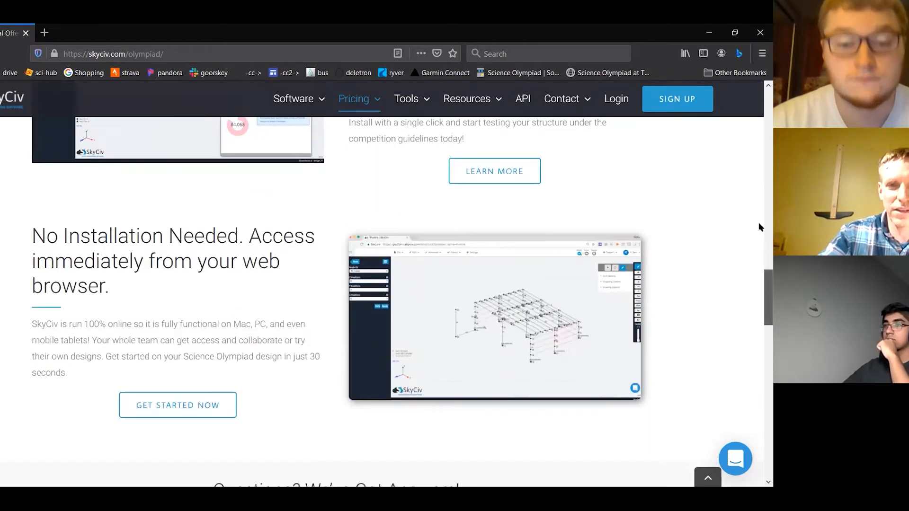
{"action": "scroll", "coordinate": [759, 175], "scroll_direction": "up", "scroll_amount": 2}
{"action": "scroll", "coordinate": [758, 151], "scroll_direction": "up", "scroll_amount": 4}
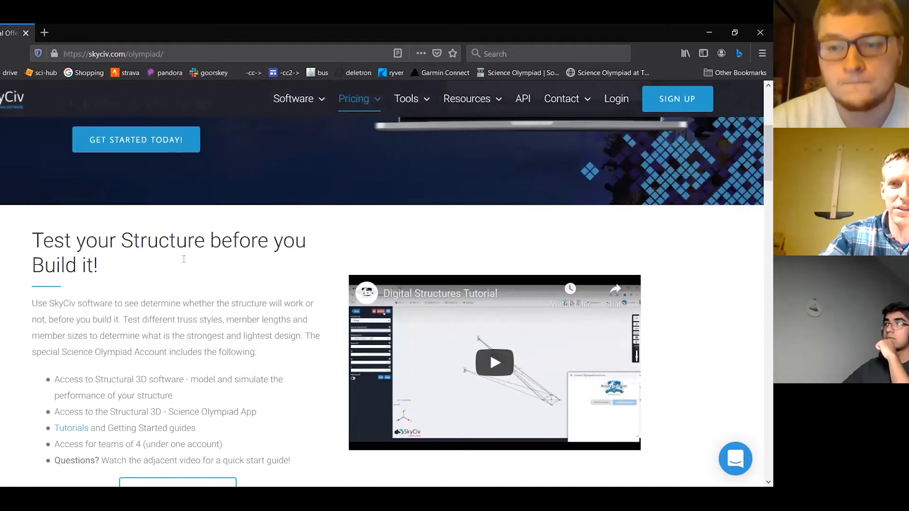
{"action": "scroll", "coordinate": [191, 245], "scroll_direction": "up", "scroll_amount": 3}
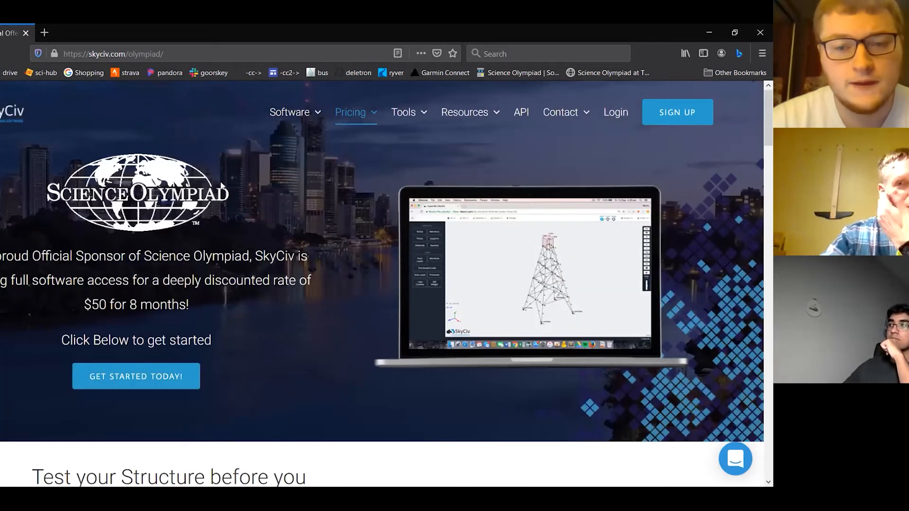
Go to the login page and log in to the SkyCiv account with the prefilled credentials
{"action": "mouse_move", "coordinate": [377, 116]}
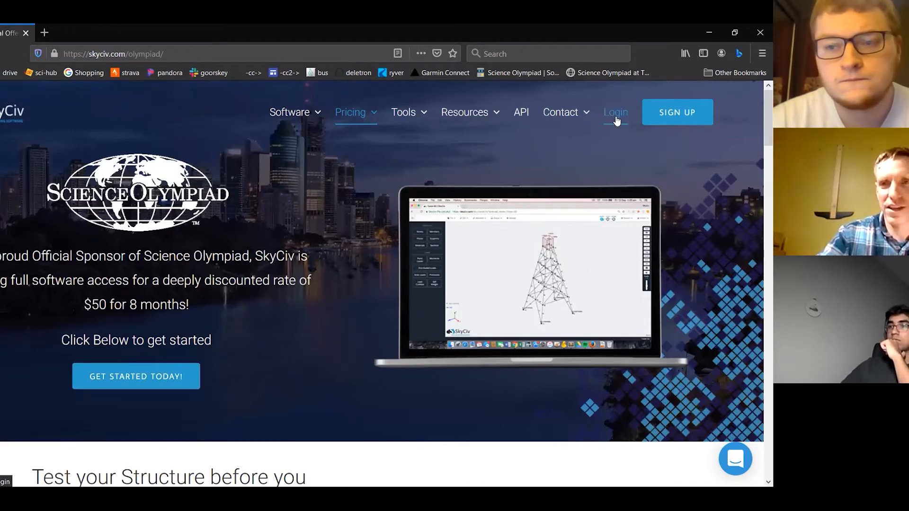
{"action": "mouse_move", "coordinate": [589, 139]}
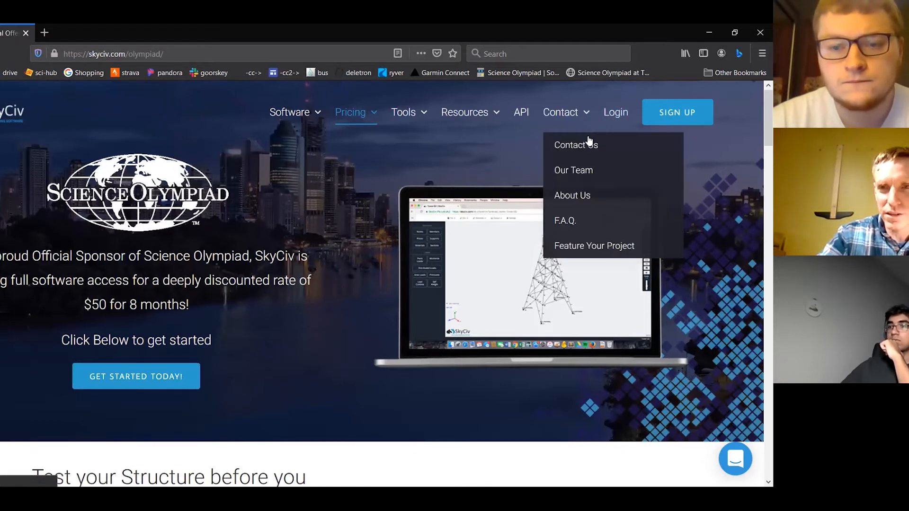
{"action": "left_click", "coordinate": [616, 115]}
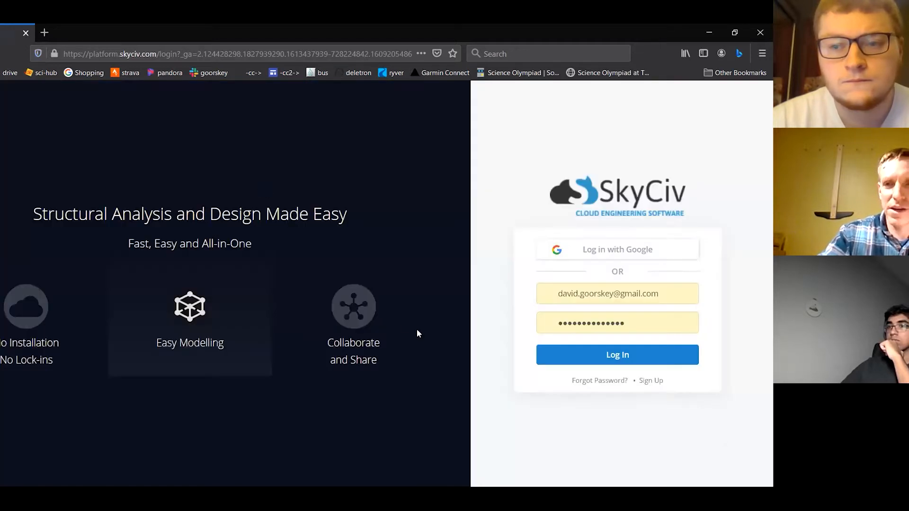
{"action": "left_click", "coordinate": [618, 360]}
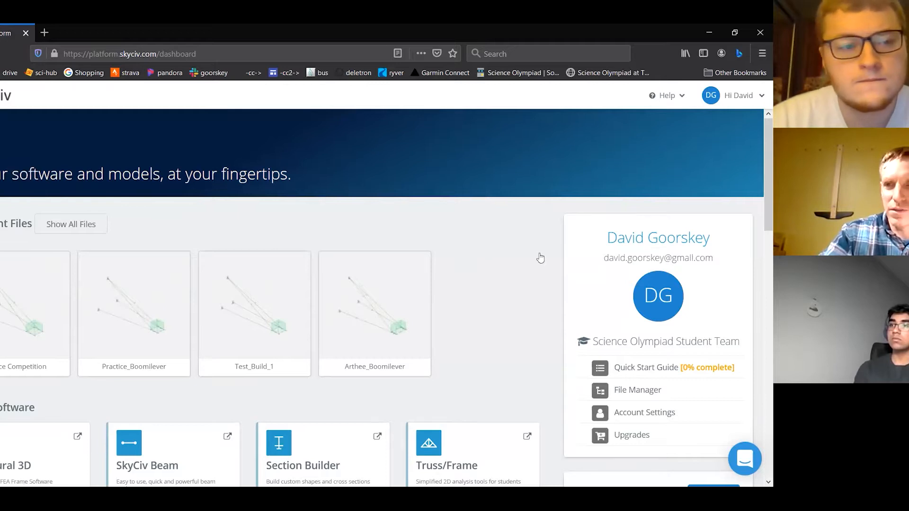
Look over the dashboard's recent files, software modules and plugins
{"action": "scroll", "coordinate": [758, 186], "scroll_direction": "down", "scroll_amount": 3}
{"action": "scroll", "coordinate": [758, 227], "scroll_direction": "down", "scroll_amount": 1}
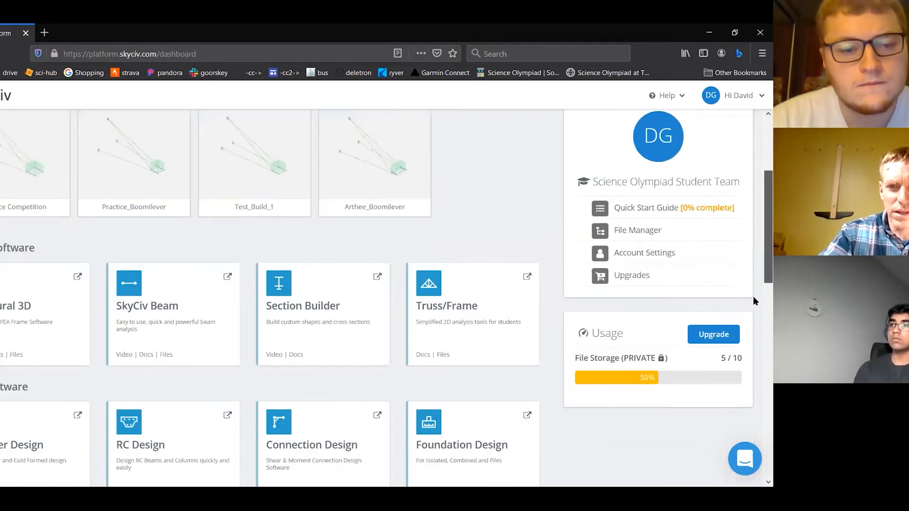
{"action": "scroll", "coordinate": [753, 343], "scroll_direction": "down", "scroll_amount": 8}
{"action": "scroll", "coordinate": [753, 342], "scroll_direction": "down", "scroll_amount": 3}
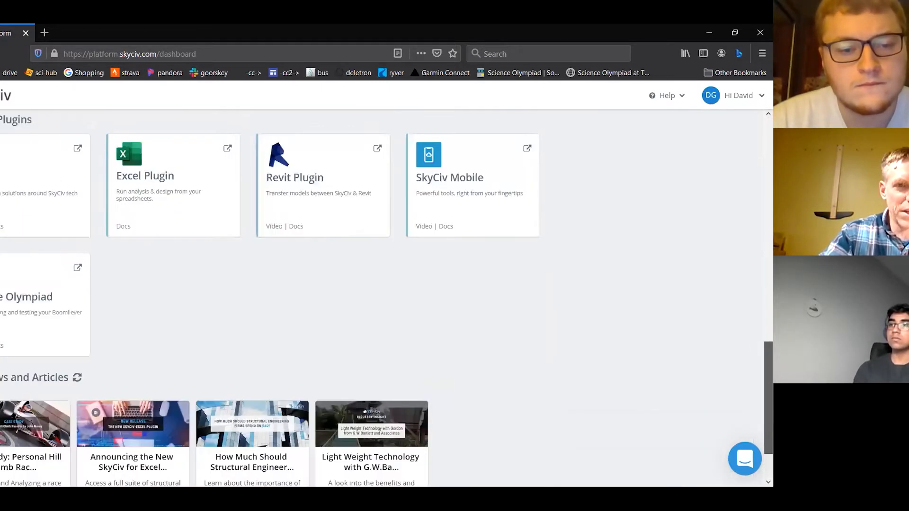
{"action": "scroll", "coordinate": [608, 262], "scroll_direction": "down", "scroll_amount": 1}
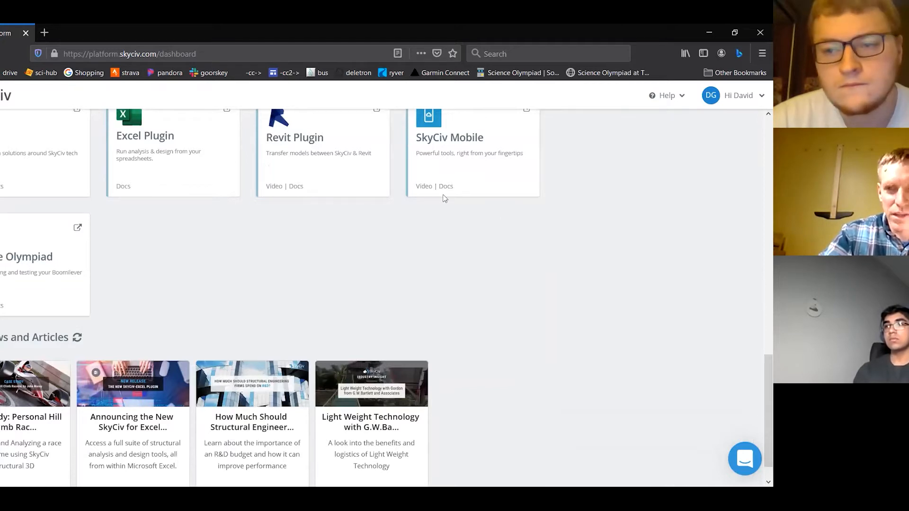
{"action": "scroll", "coordinate": [459, 180], "scroll_direction": "up", "scroll_amount": 10}
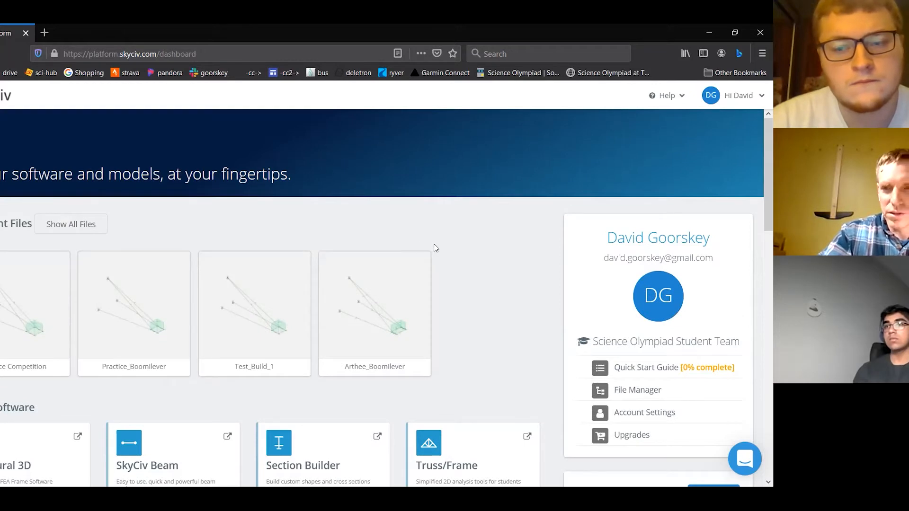
{"action": "scroll", "coordinate": [443, 204], "scroll_direction": "down", "scroll_amount": 3}
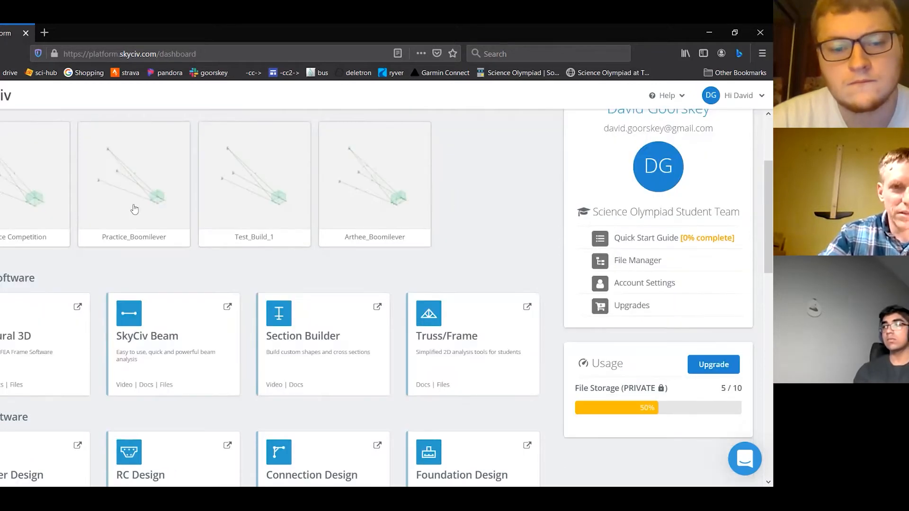
{"action": "scroll", "coordinate": [120, 178], "scroll_direction": "up", "scroll_amount": 2}
{"action": "scroll", "coordinate": [252, 225], "scroll_direction": "up", "scroll_amount": 1}
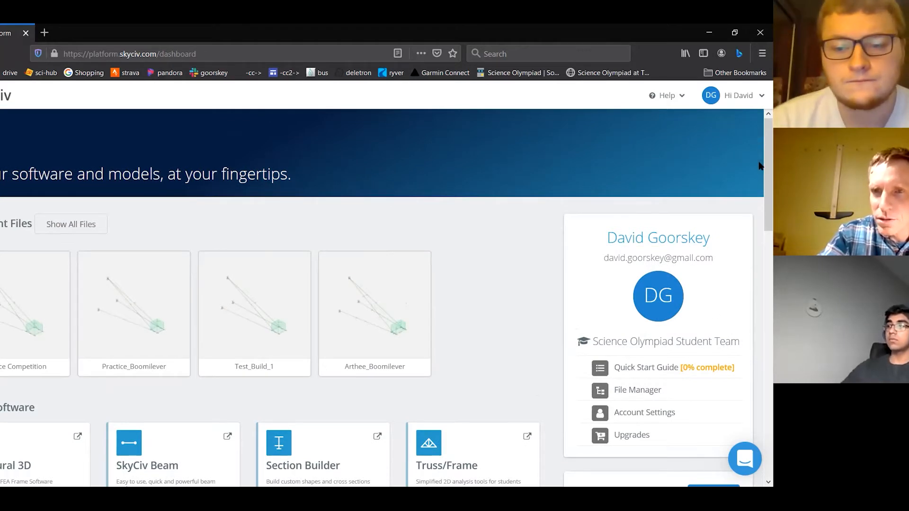
Launch the Science Olympiad app from the plugins section of the dashboard
{"action": "scroll", "coordinate": [758, 199], "scroll_direction": "down", "scroll_amount": 2}
{"action": "scroll", "coordinate": [758, 262], "scroll_direction": "down", "scroll_amount": 4}
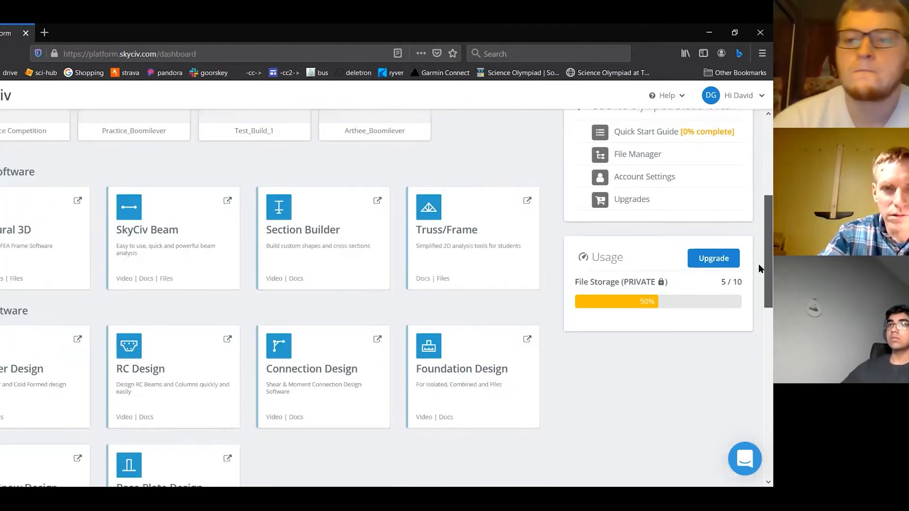
{"action": "scroll", "coordinate": [758, 234], "scroll_direction": "down", "scroll_amount": 3}
{"action": "scroll", "coordinate": [758, 217], "scroll_direction": "up", "scroll_amount": 3}
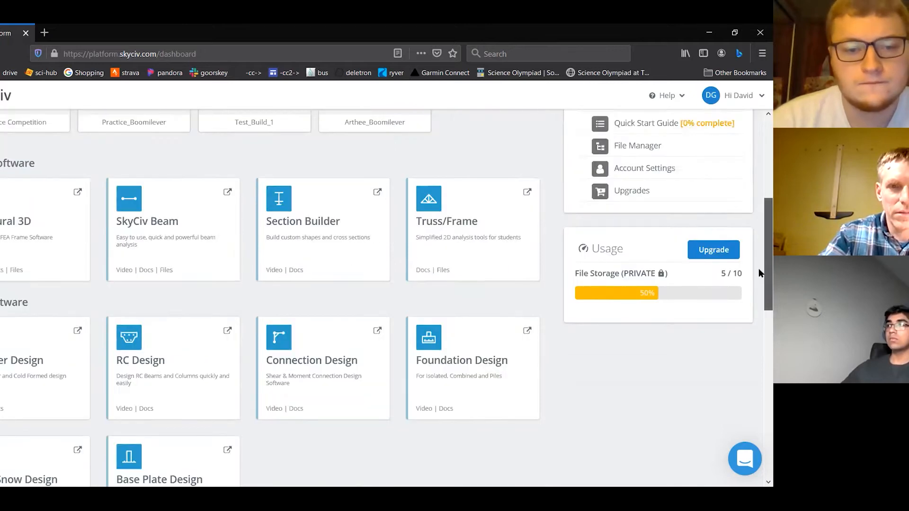
{"action": "scroll", "coordinate": [758, 303], "scroll_direction": "down", "scroll_amount": 4}
{"action": "scroll", "coordinate": [55, 387], "scroll_direction": "down", "scroll_amount": 5}
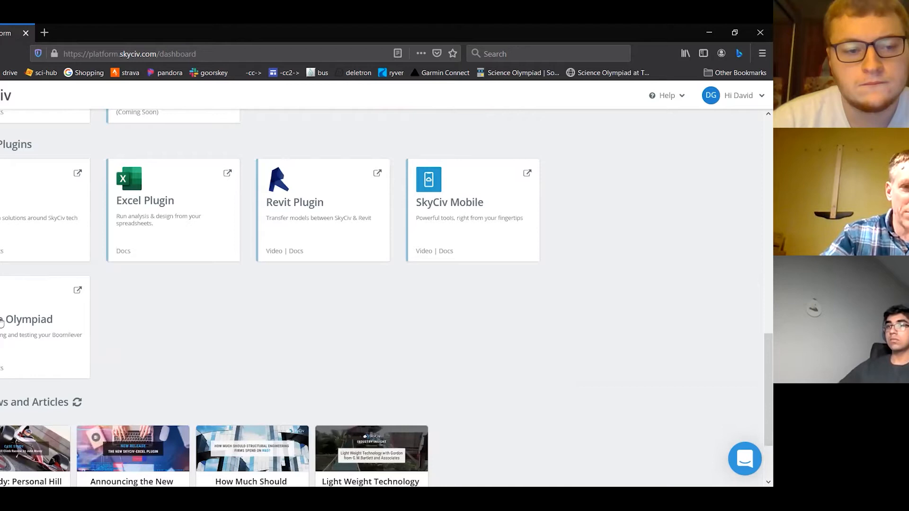
{"action": "left_click", "coordinate": [2, 316]}
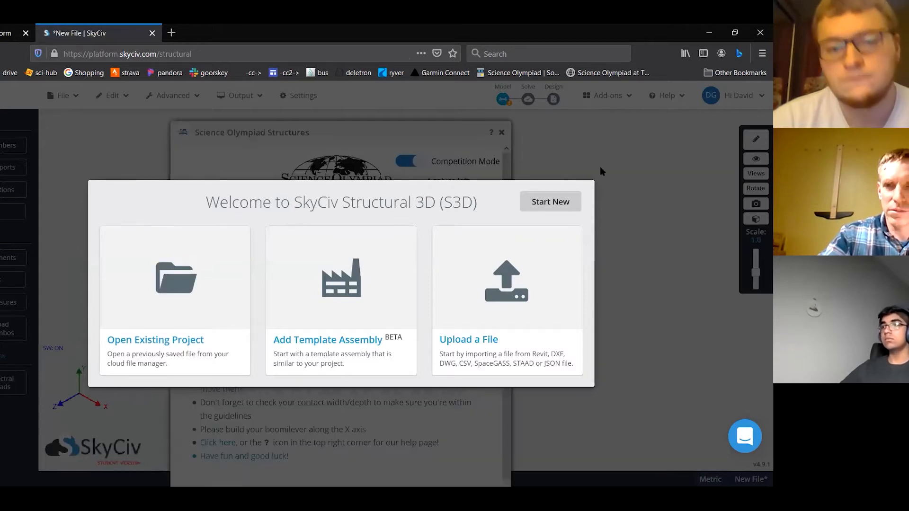
Start a new Structural 3D project without the introduction tour and close the Science Olympiad Structures window
{"action": "left_click", "coordinate": [557, 204]}
{"action": "left_click", "coordinate": [502, 132]}
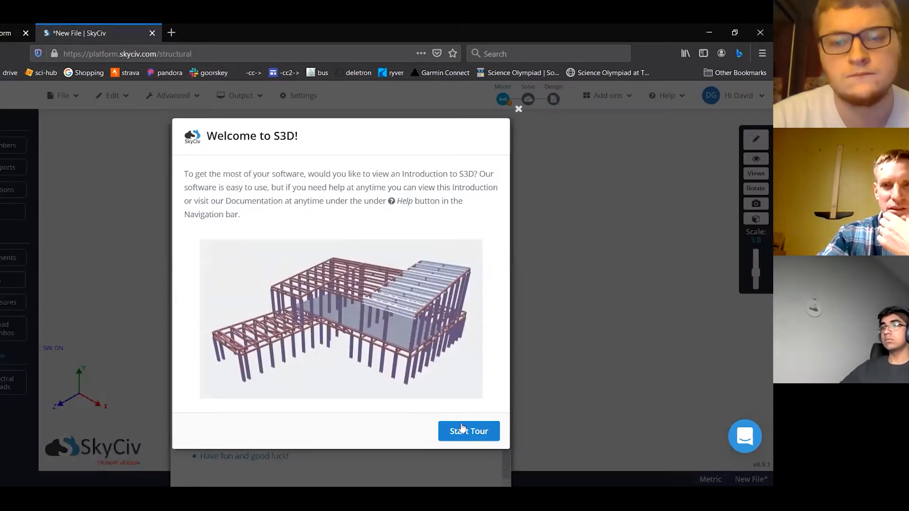
{"action": "left_click", "coordinate": [518, 109]}
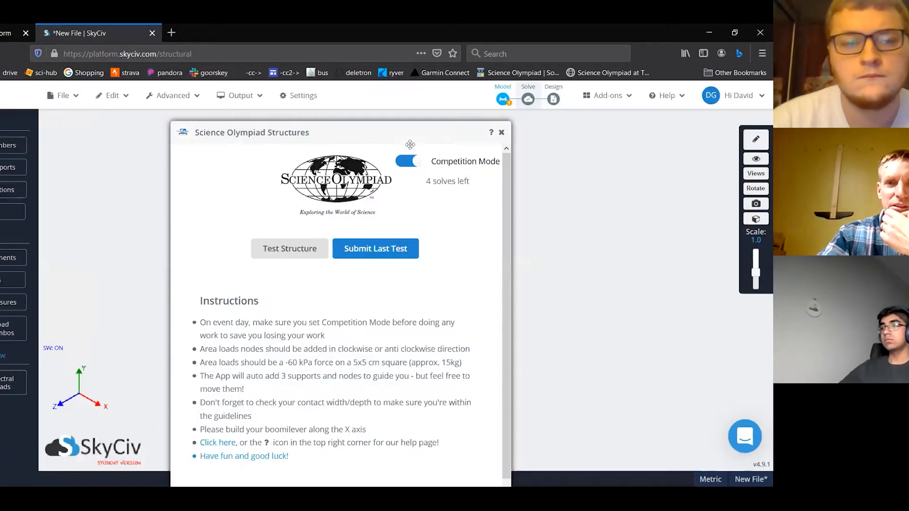
{"action": "left_click_drag", "start_coordinate": [375, 135], "coordinate": [389, 122]}
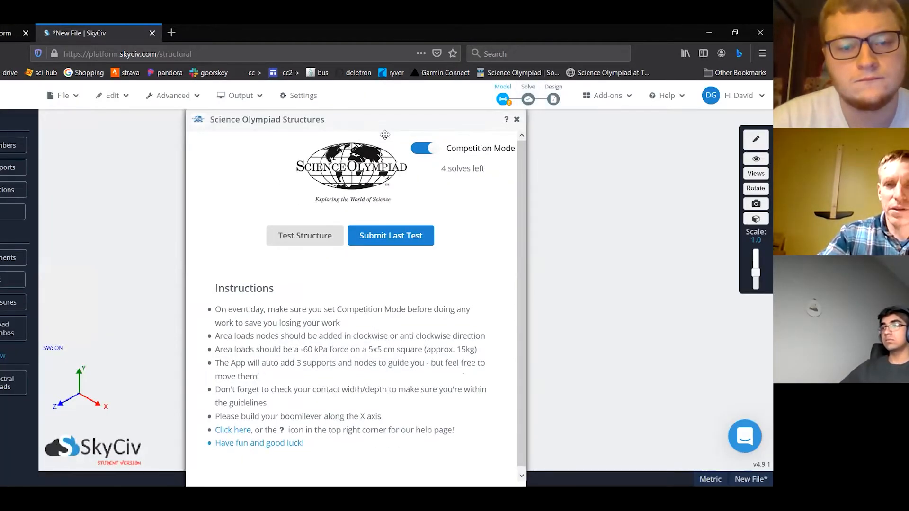
{"action": "left_click", "coordinate": [510, 129]}
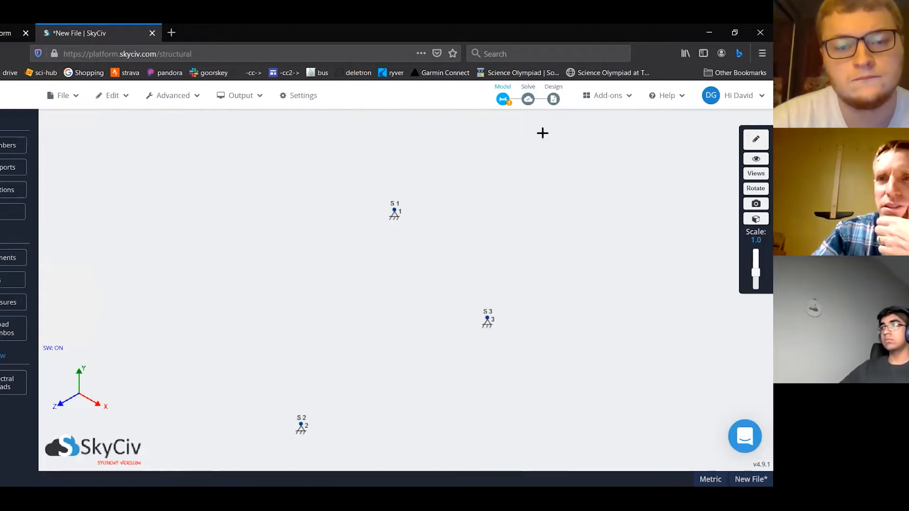
Reopen the Science Olympiad Structures add-on and read its Competition Mode setting and instructions
{"action": "left_click", "coordinate": [629, 97]}
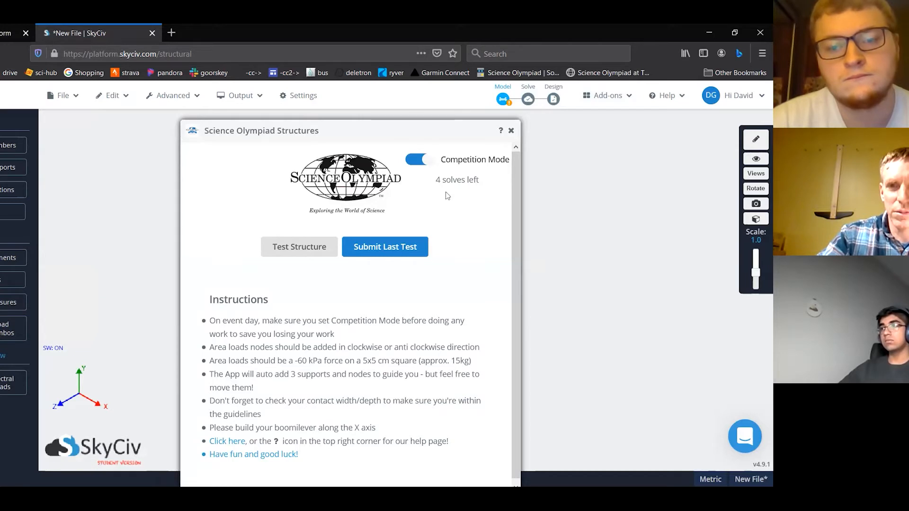
{"action": "scroll", "coordinate": [452, 235], "scroll_direction": "down", "scroll_amount": 1}
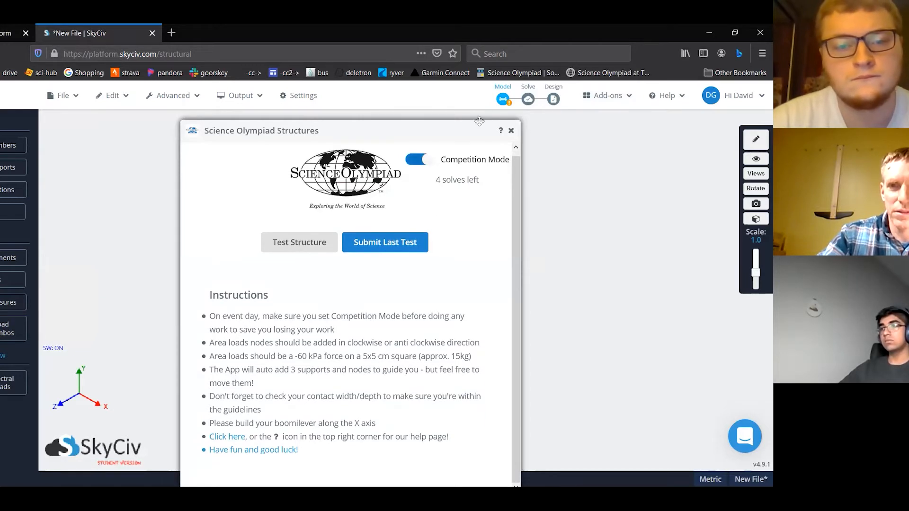
{"action": "scroll", "coordinate": [509, 136], "scroll_direction": "up", "scroll_amount": 1}
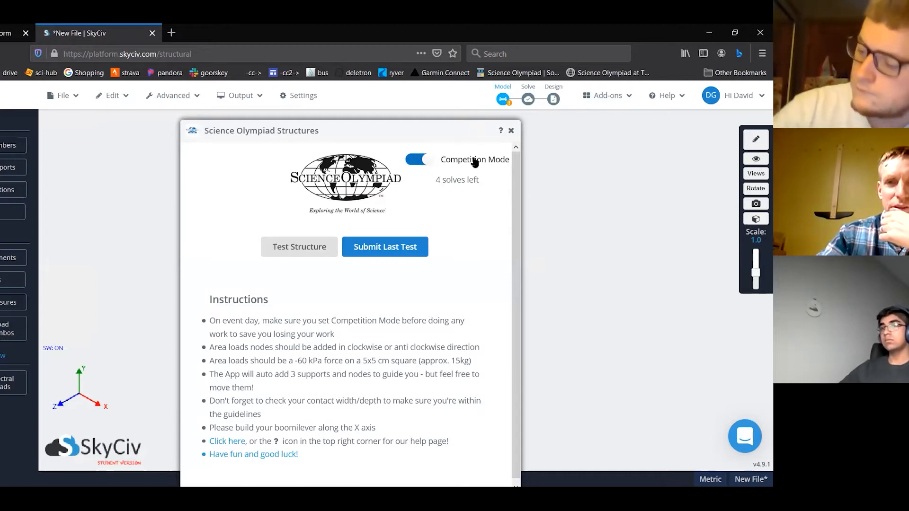
{"action": "scroll", "coordinate": [507, 313], "scroll_direction": "down", "scroll_amount": 1}
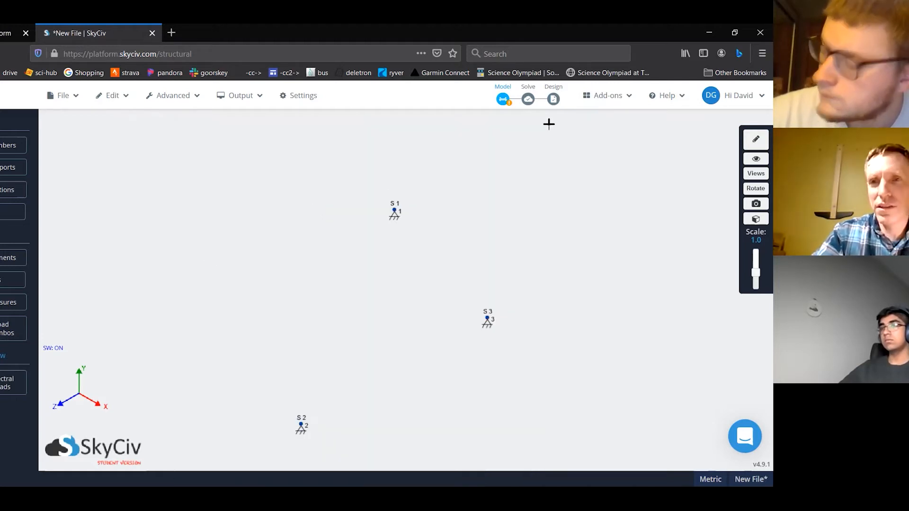
{"action": "left_click", "coordinate": [602, 102]}
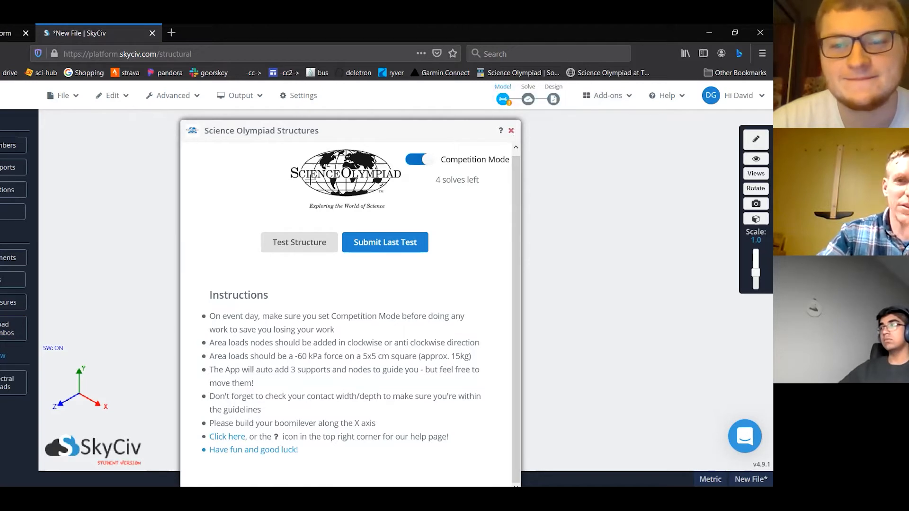
Check the coordinates of support nodes 1, 3 and 2 in the model view
{"action": "left_click", "coordinate": [167, 345]}
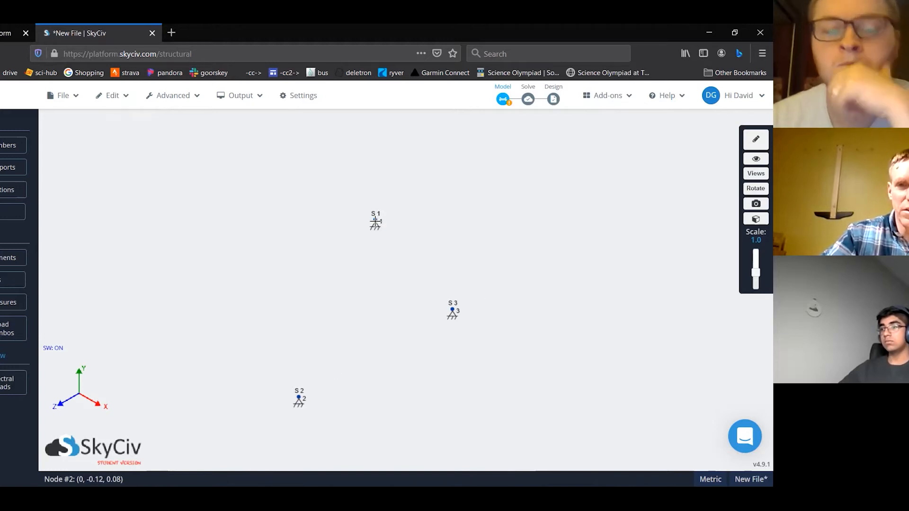
{"action": "mouse_move", "coordinate": [373, 218]}
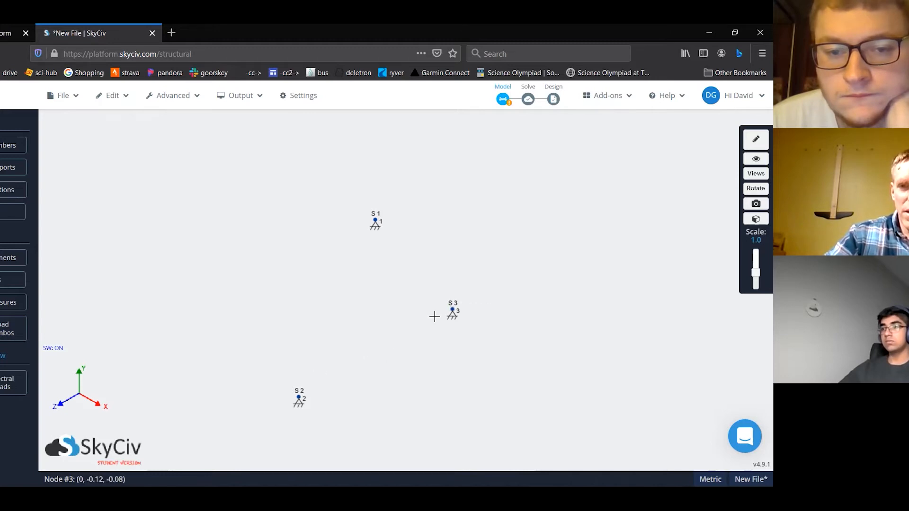
{"action": "mouse_move", "coordinate": [452, 309]}
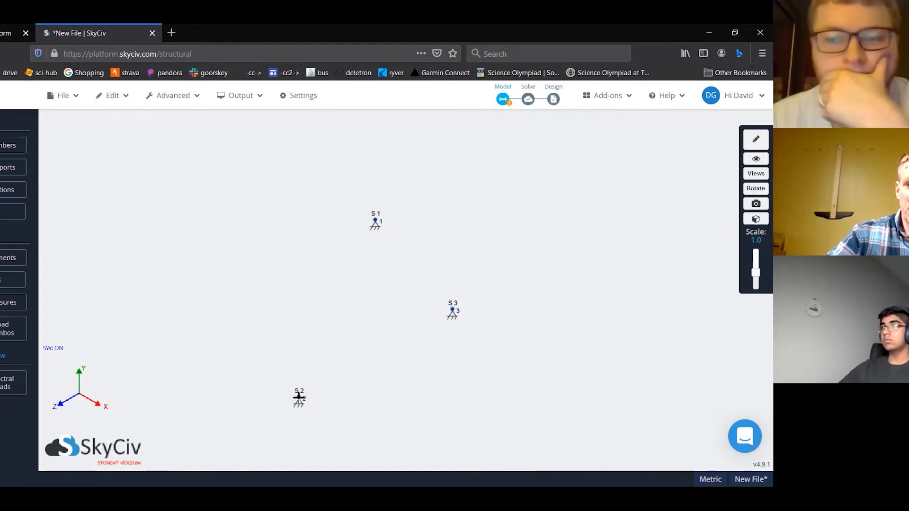
{"action": "mouse_move", "coordinate": [299, 397]}
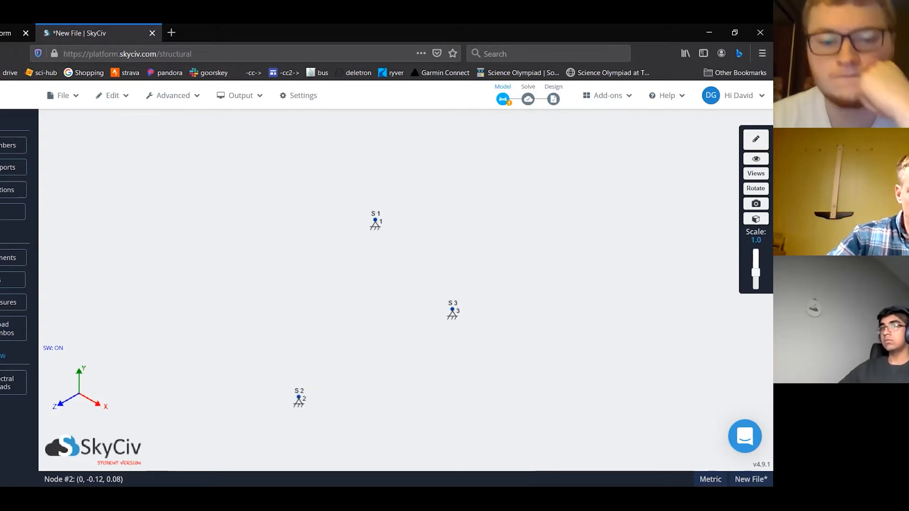
Open the node entry form and inspect the coordinates of support nodes 1, 3 and 2
{"action": "left_click", "coordinate": [1, 145]}
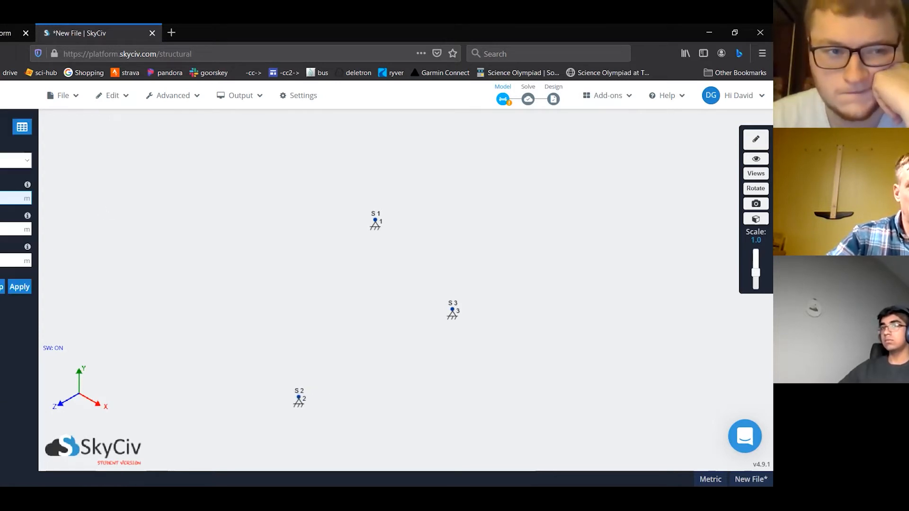
{"action": "key", "text": "Escape"}
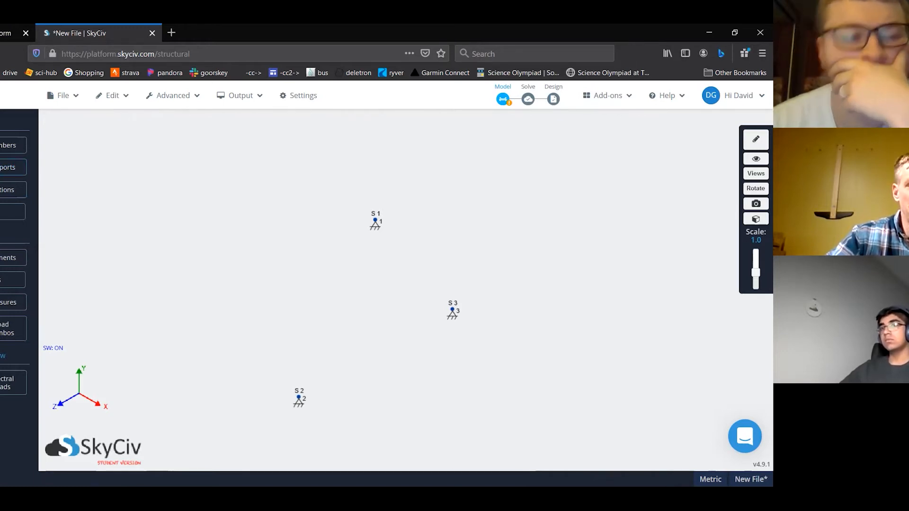
{"action": "left_click", "coordinate": [1, 146]}
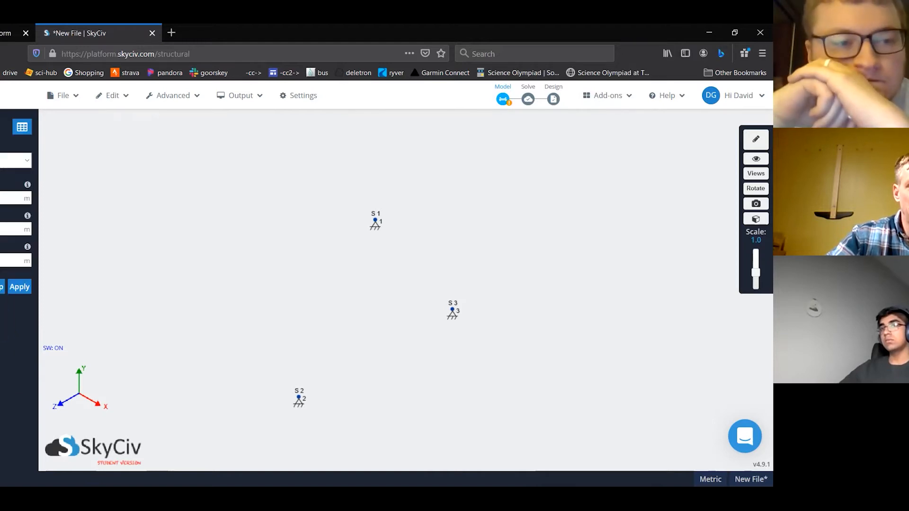
{"action": "left_click", "coordinate": [25, 128]}
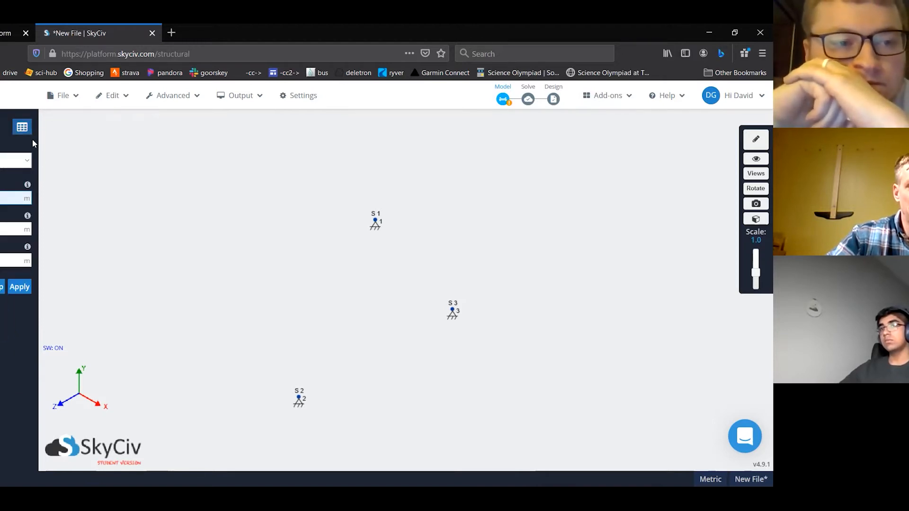
{"action": "left_click", "coordinate": [376, 220]}
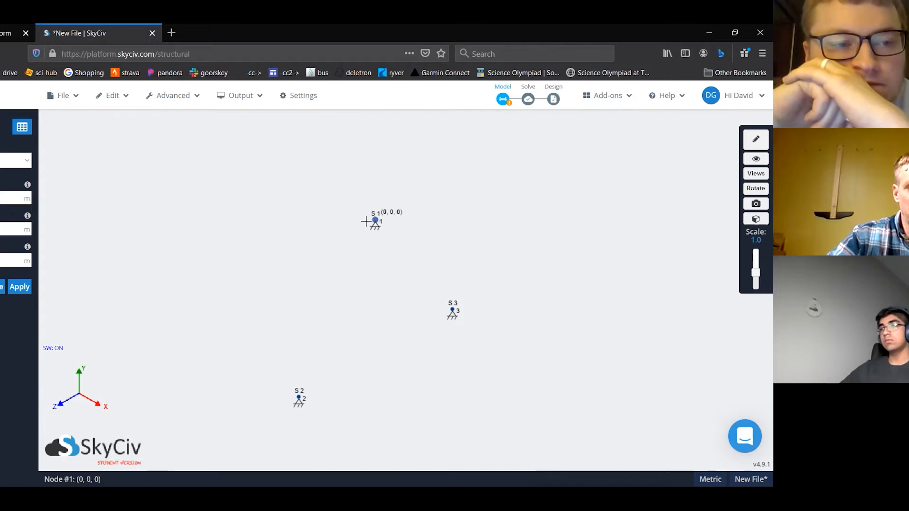
{"action": "left_click", "coordinate": [453, 310]}
{"action": "left_click", "coordinate": [296, 399]}
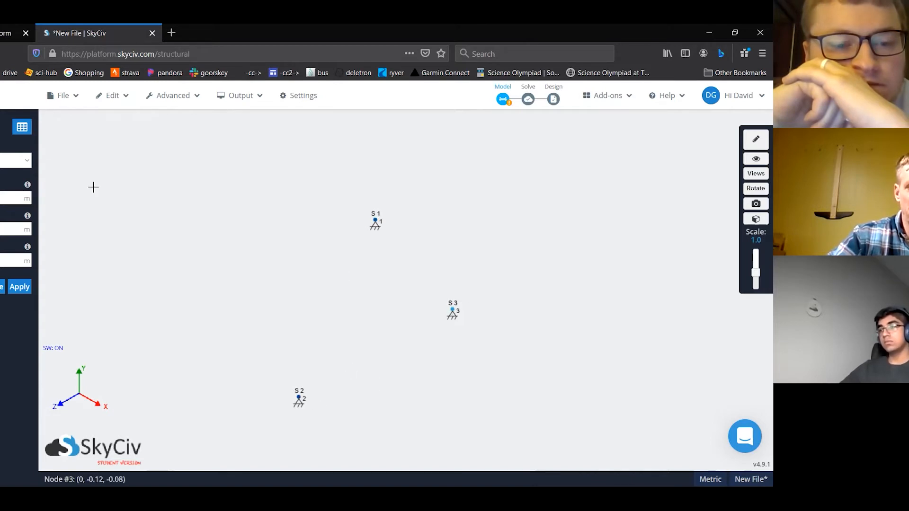
Open the Nodes datasheet and review the Y and Z positions of support nodes 2 and 3
{"action": "left_click", "coordinate": [21, 128]}
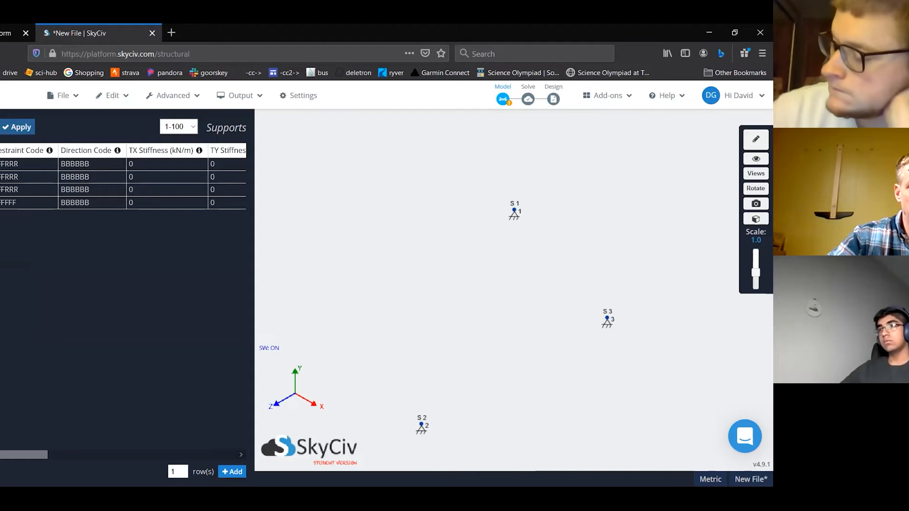
{"action": "left_click", "coordinate": [305, 350]}
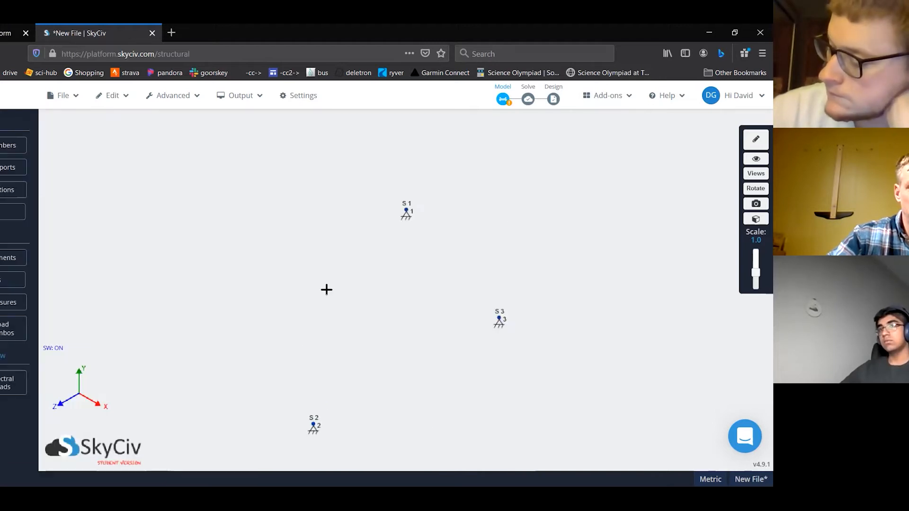
{"action": "left_click", "coordinate": [22, 130]}
{"action": "left_click", "coordinate": [21, 129]}
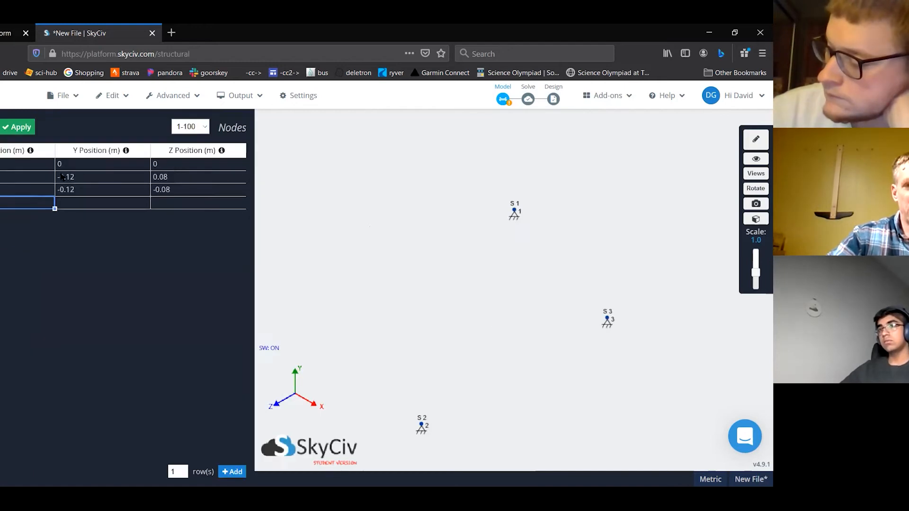
{"action": "left_click", "coordinate": [94, 177]}
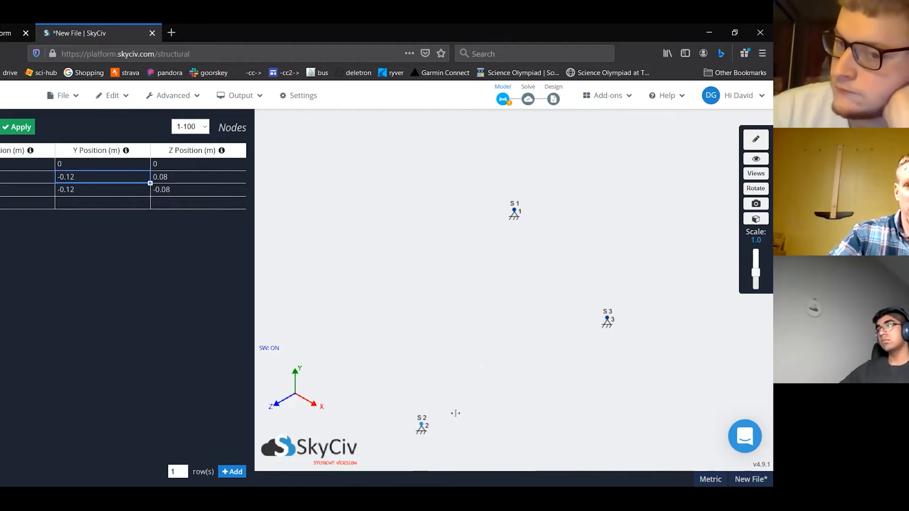
{"action": "left_click", "coordinate": [167, 180]}
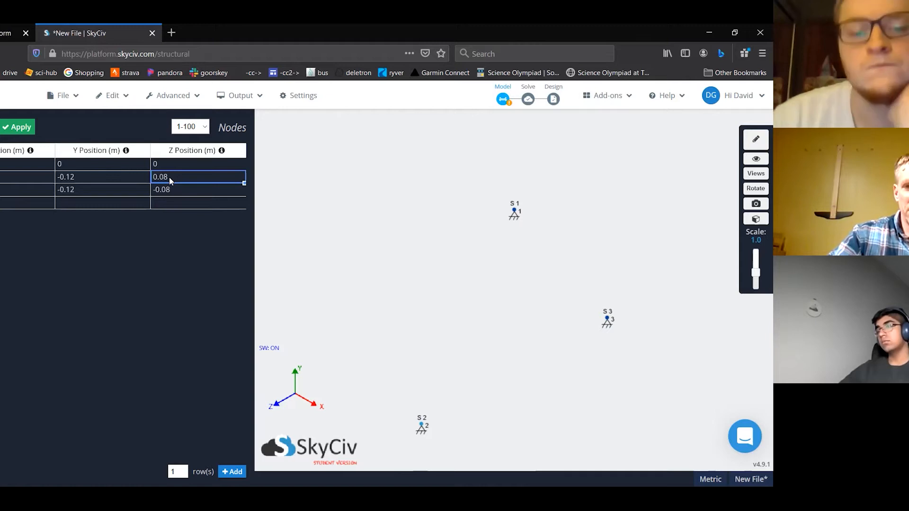
{"action": "left_click", "coordinate": [171, 189]}
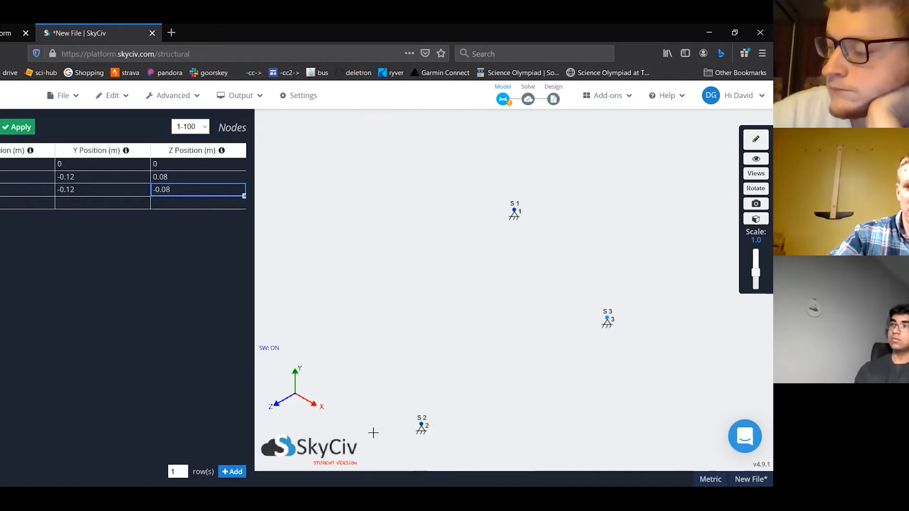
Set the Y position of both lower support nodes, 2 and 3, to -0.15 m in the datasheet
{"action": "left_click", "coordinate": [76, 175]}
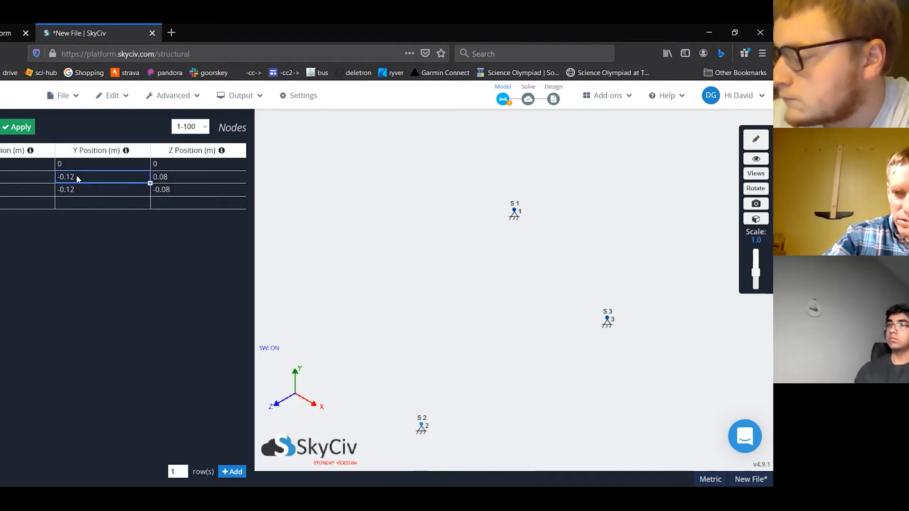
{"action": "key", "text": "BackSpace"}
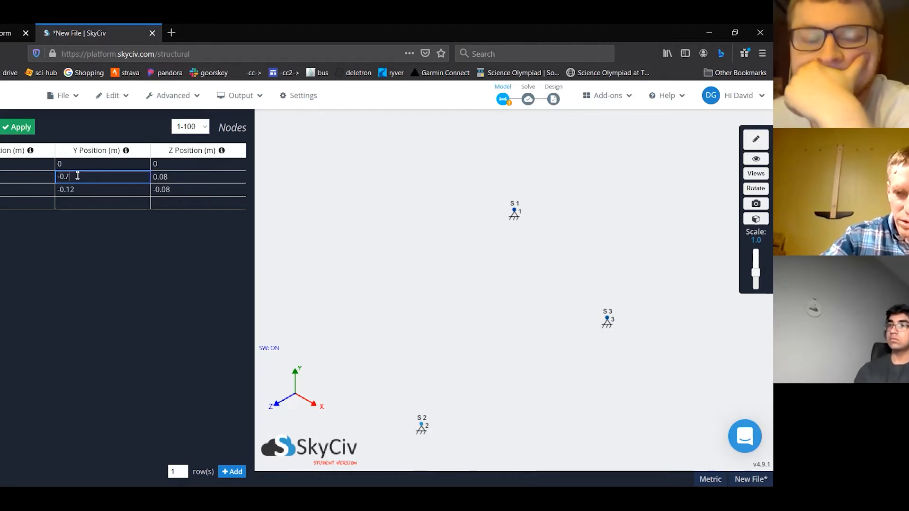
{"action": "type", "text": "-0..15"}
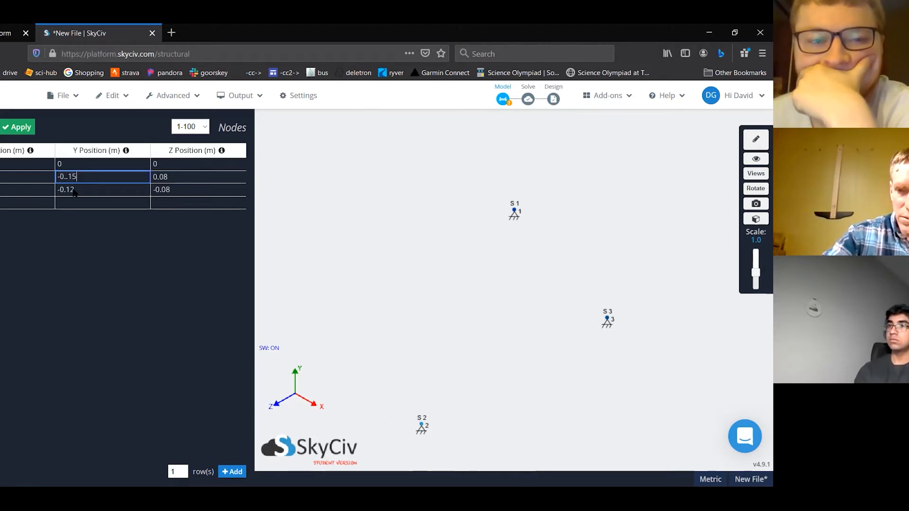
{"action": "left_click", "coordinate": [73, 189]}
{"action": "type", "text": "-0"}
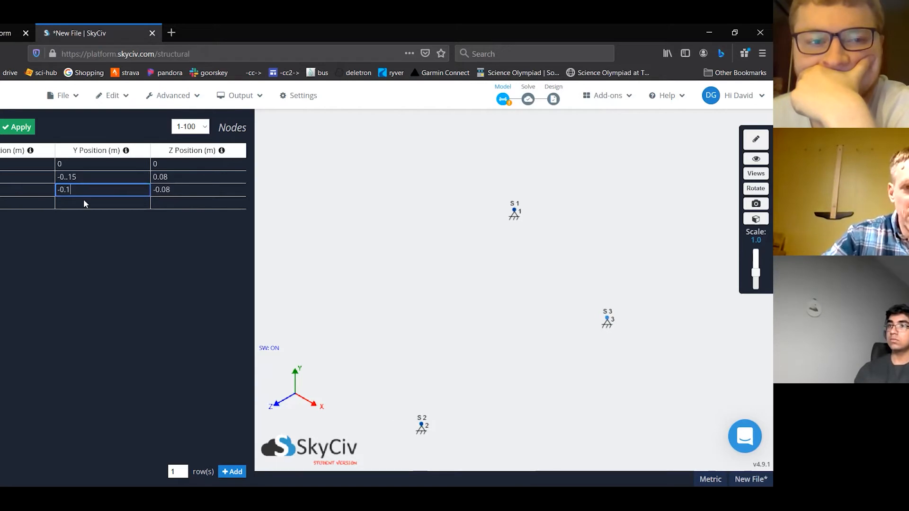
{"action": "left_click", "coordinate": [64, 177]}
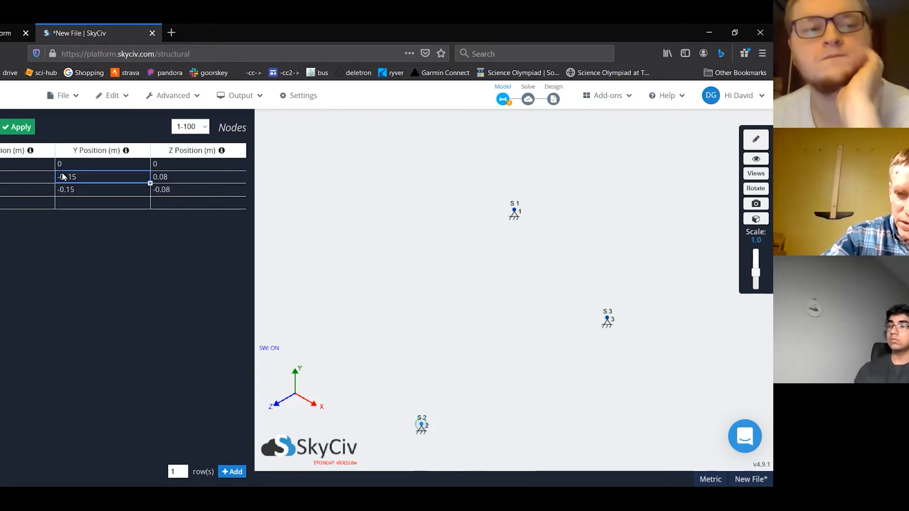
{"action": "type", "text": "-0.15"}
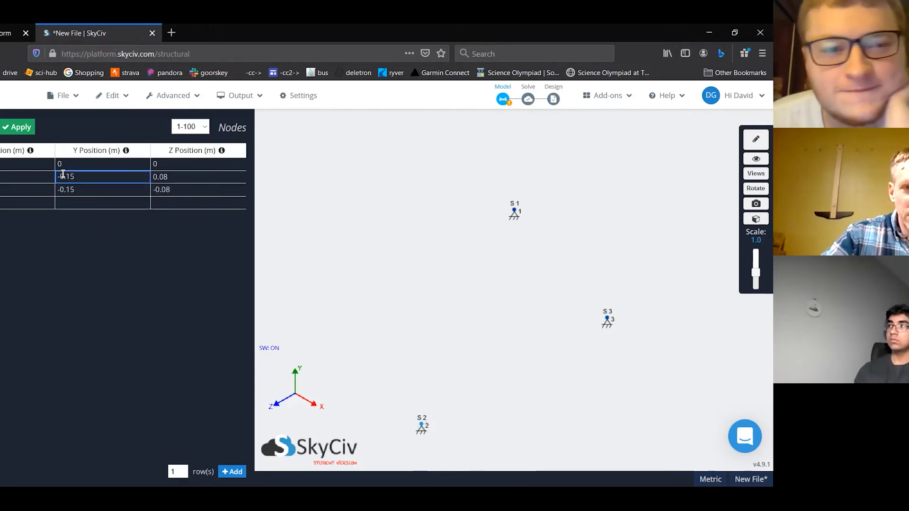
{"action": "left_click", "coordinate": [103, 202]}
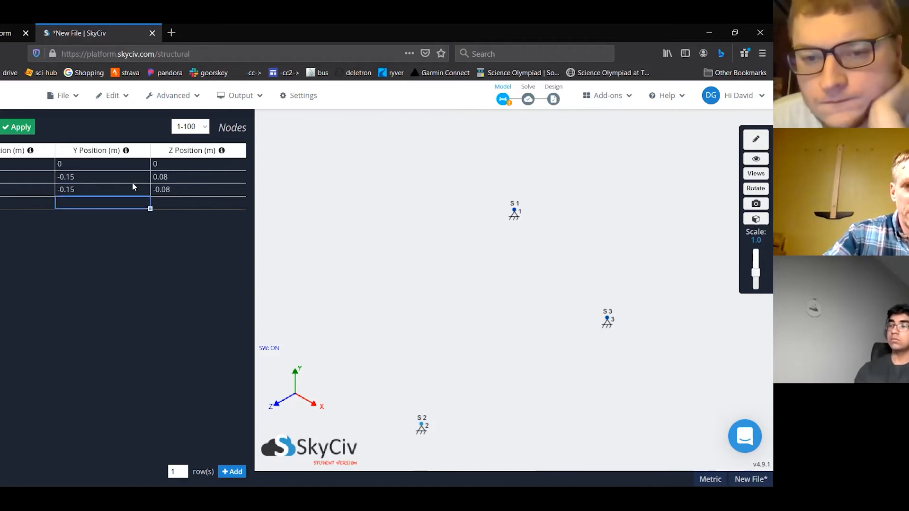
{"action": "left_click", "coordinate": [93, 181]}
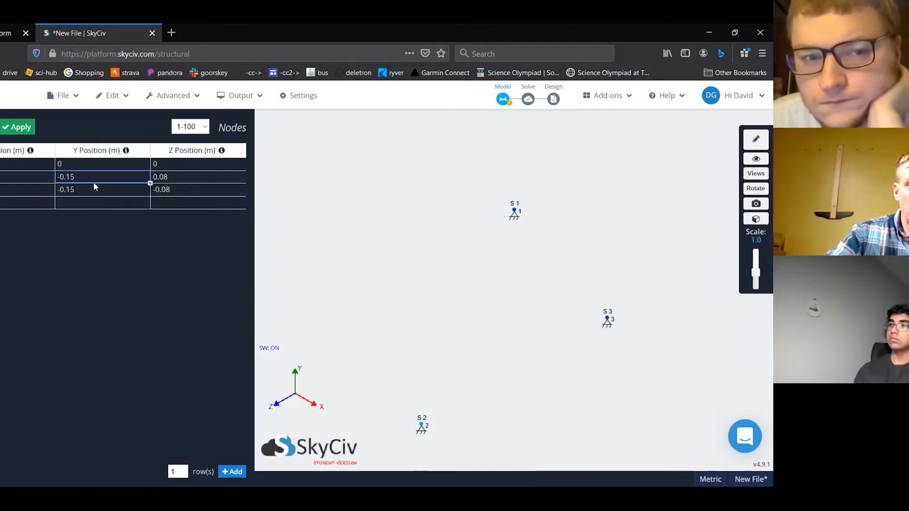
{"action": "left_click", "coordinate": [95, 188]}
{"action": "left_click", "coordinate": [92, 173]}
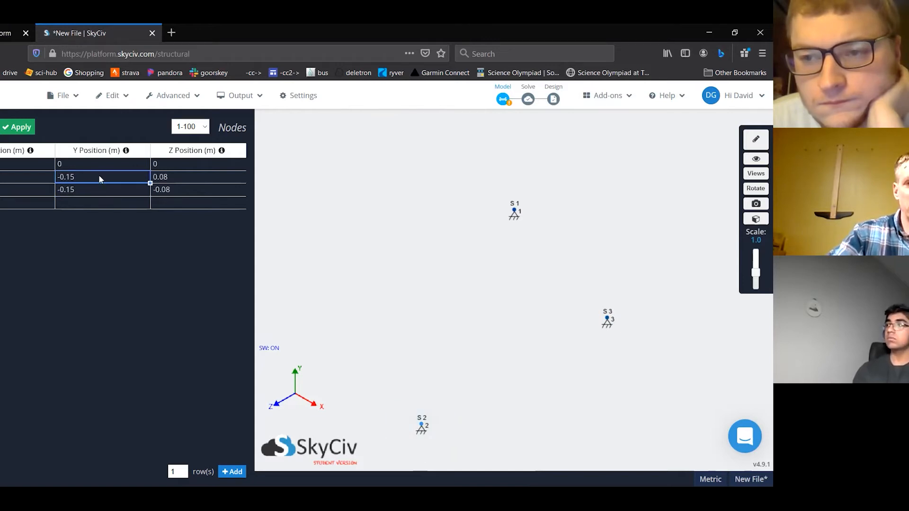
{"action": "left_click", "coordinate": [121, 189]}
{"action": "left_click", "coordinate": [121, 178]}
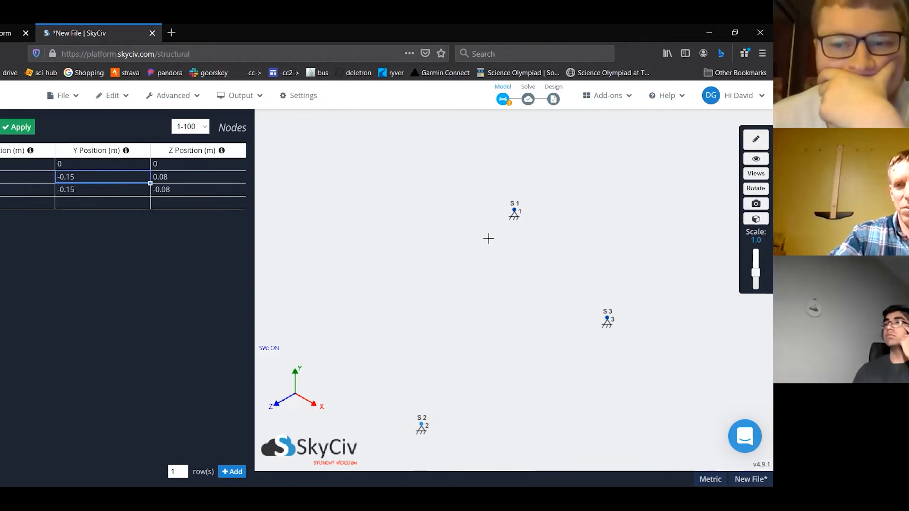
Set the Z position of node 2 to 0.06 m and of node 3 to -0.06 m
{"action": "left_click", "coordinate": [174, 177]}
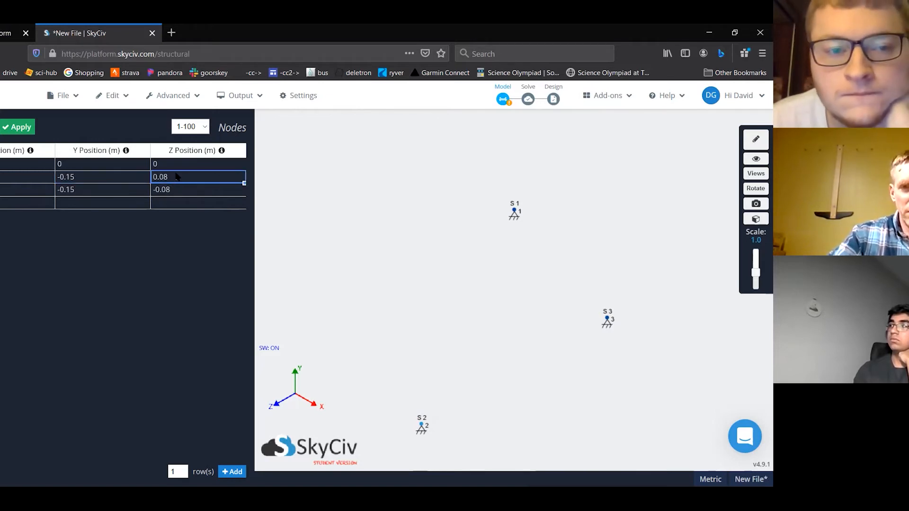
{"action": "double_click", "coordinate": [176, 176]}
{"action": "key", "text": "BackSpace"}
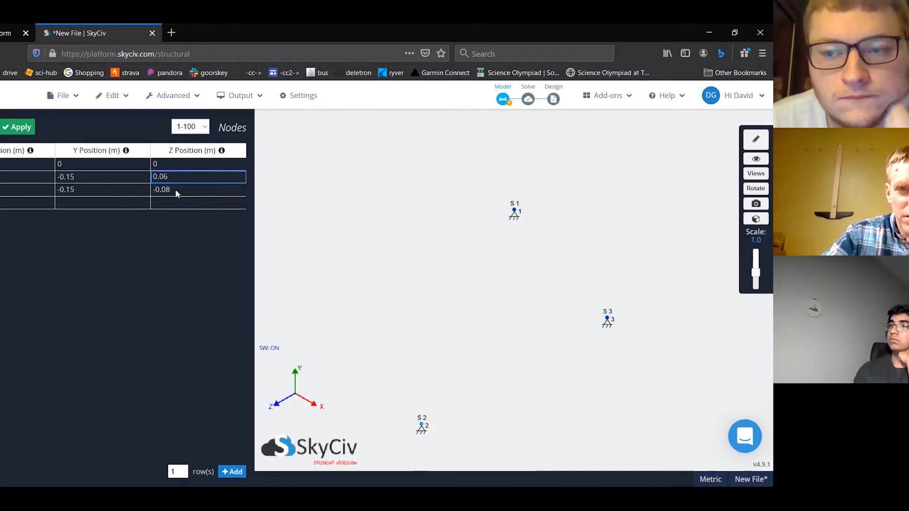
{"action": "double_click", "coordinate": [175, 188]}
{"action": "key", "text": "BackSpace"}
{"action": "key", "text": "BackSpace"}
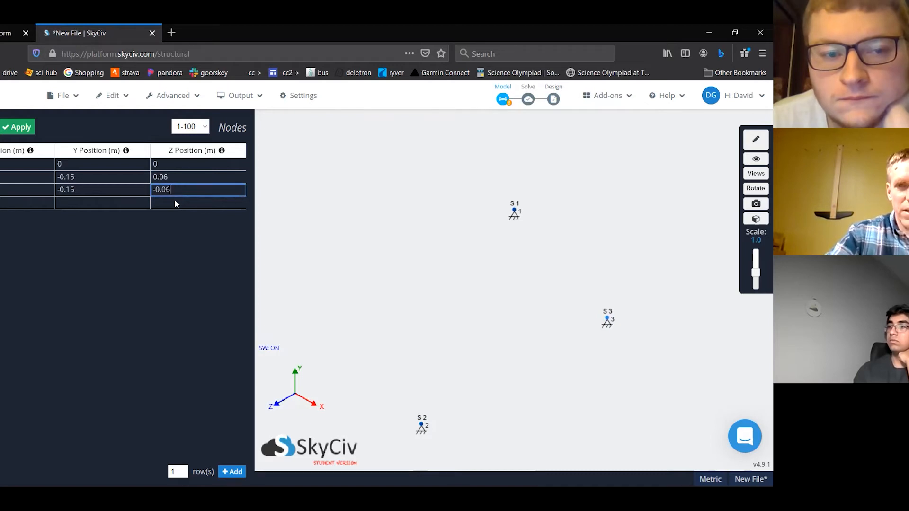
{"action": "key", "text": "Return"}
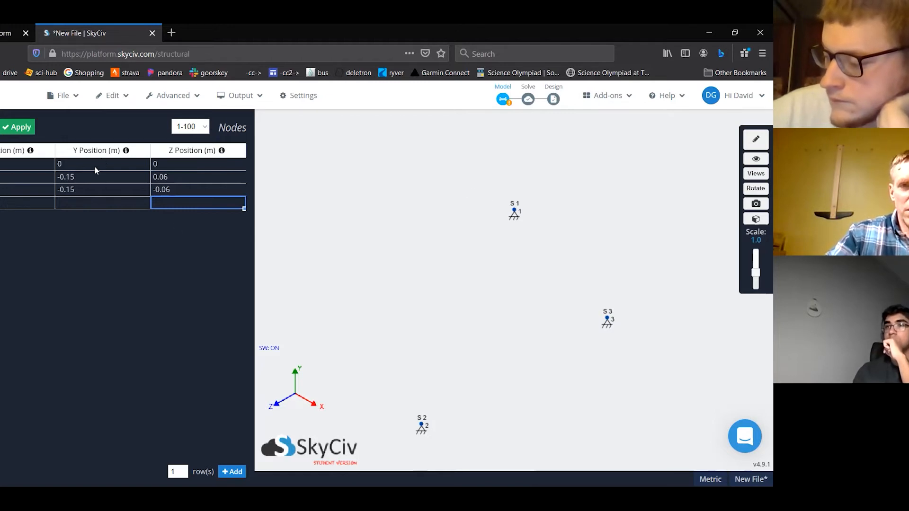
Enter a fourth node in the datasheet with its X position, a Y position of -0.15 m and a Z position of 0.025 m
{"action": "left_click", "coordinate": [77, 202]}
{"action": "type", "text": "-0.15"}
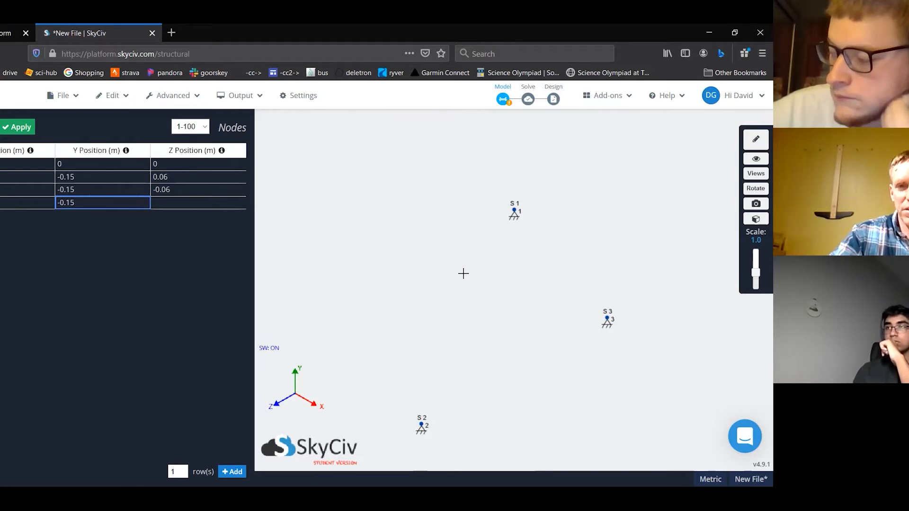
{"action": "left_click", "coordinate": [166, 201]}
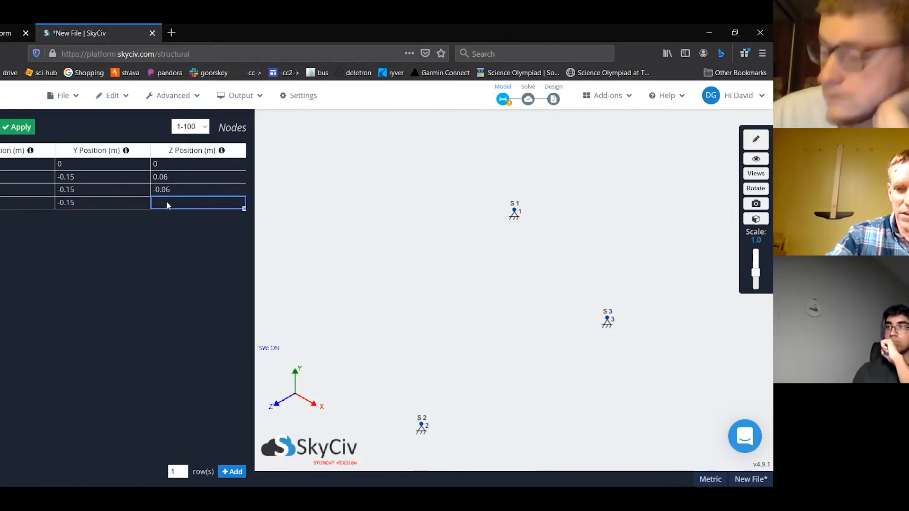
{"action": "type", "text": "0"}
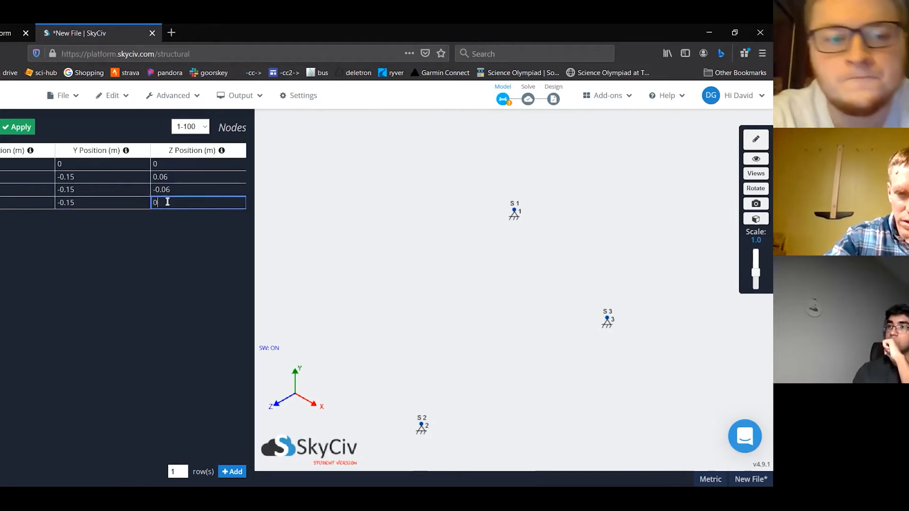
{"action": "type", "text": ".025"}
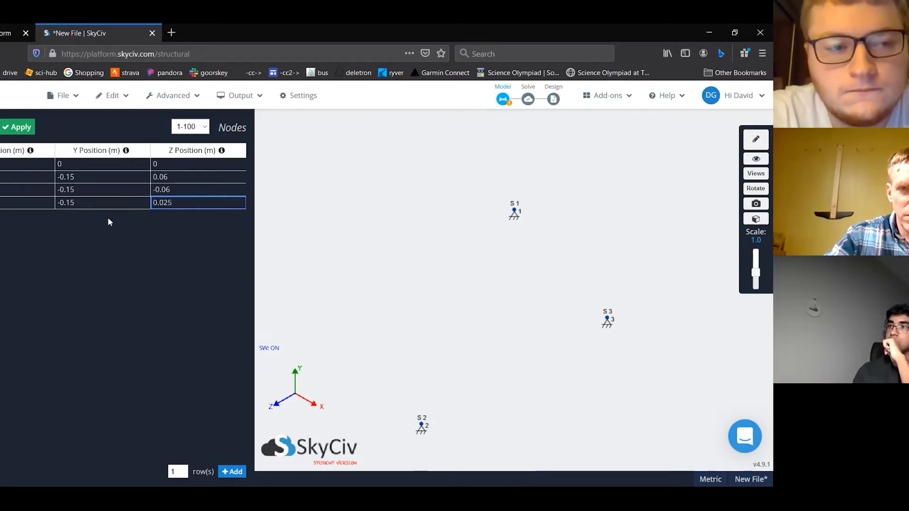
{"action": "left_click", "coordinate": [17, 207]}
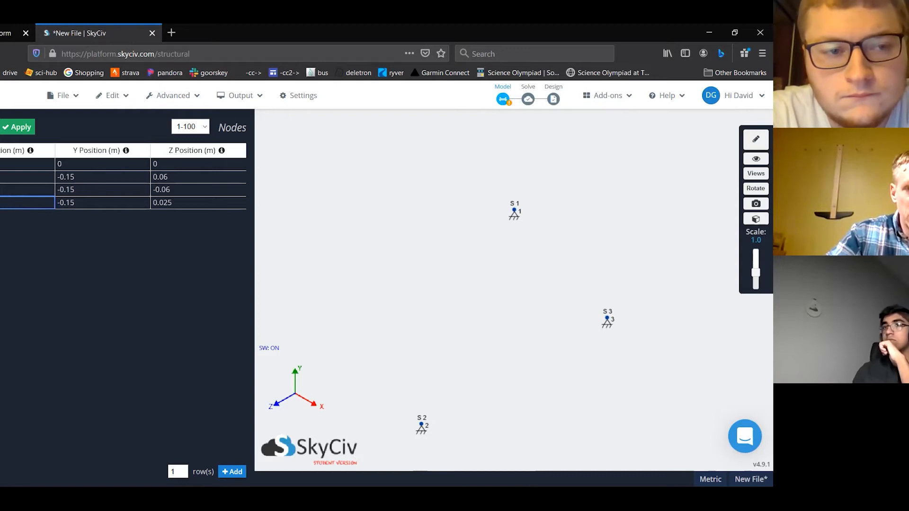
{"action": "key", "text": "Return"}
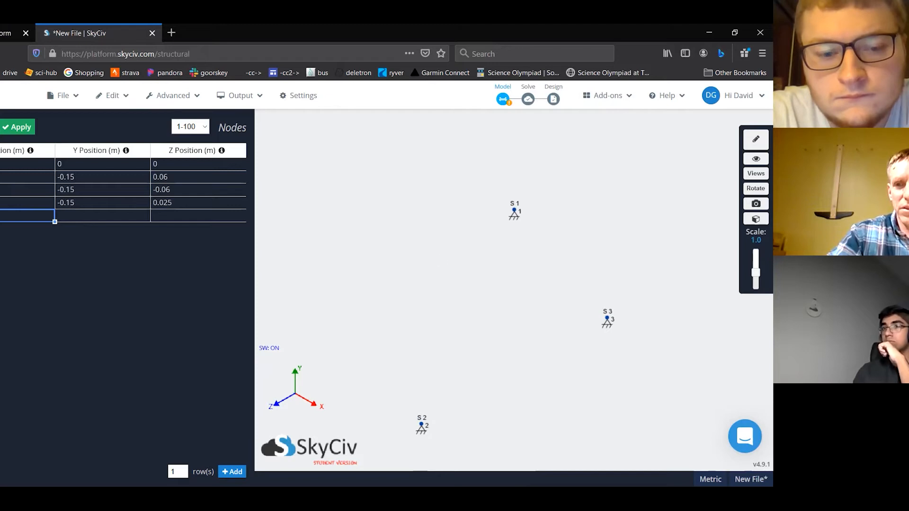
{"action": "left_click", "coordinate": [466, 275]}
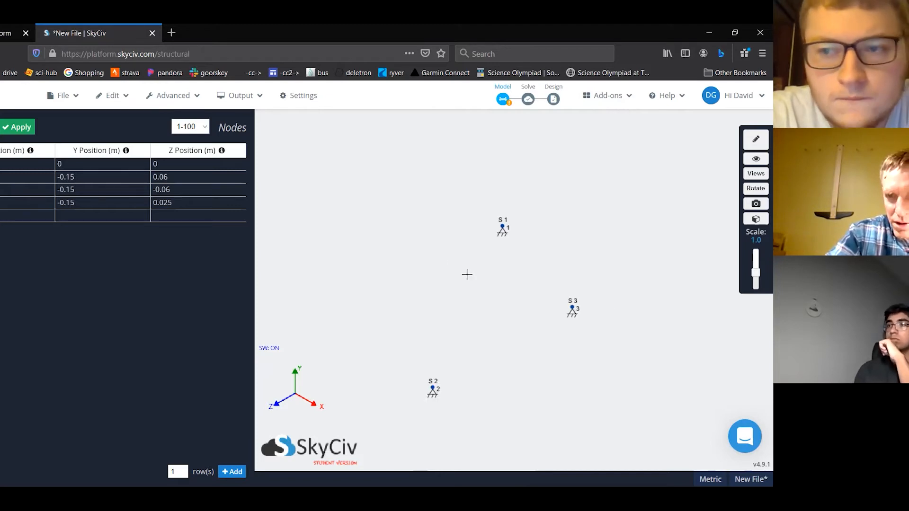
{"action": "scroll", "coordinate": [466, 275], "scroll_direction": "down", "scroll_amount": 3}
{"action": "scroll", "coordinate": [430, 270], "scroll_direction": "down", "scroll_amount": 2}
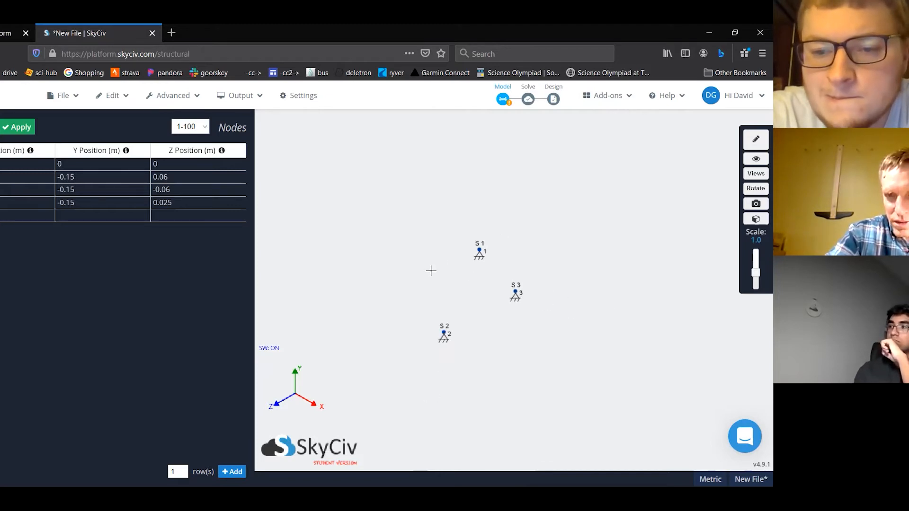
{"action": "scroll", "coordinate": [430, 270], "scroll_direction": "down", "scroll_amount": 1}
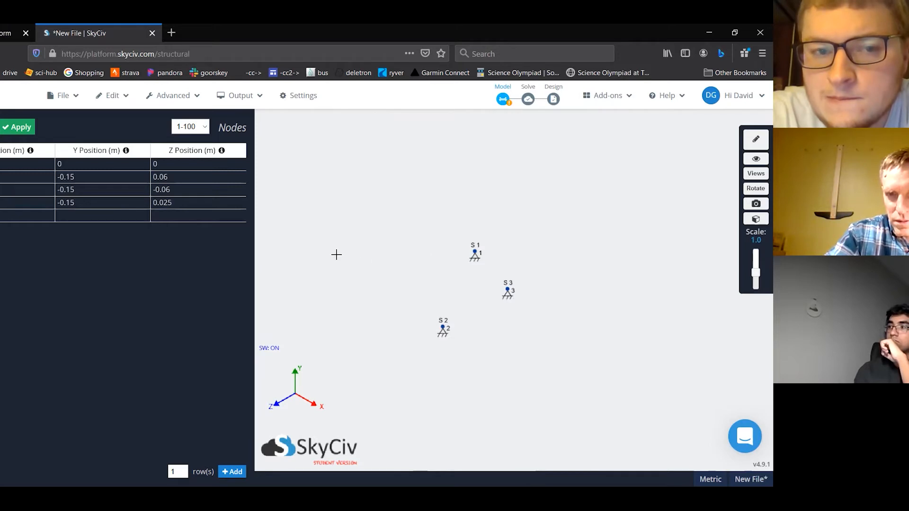
Enter a fifth node at X 0.4 m, Y -0.15 m and Z -0.025 m in the datasheet and apply the nodes to the model
{"action": "left_click_drag", "start_coordinate": [475, 256], "coordinate": [443, 265]}
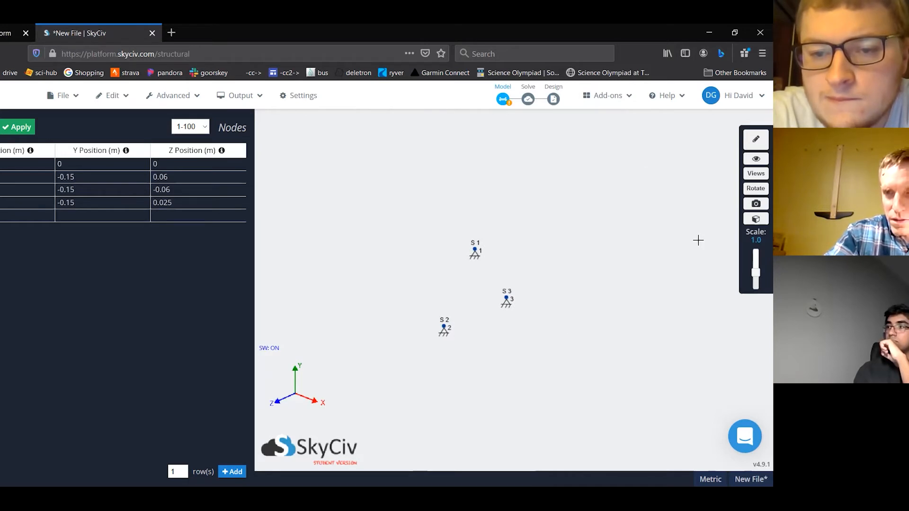
{"action": "scroll", "coordinate": [521, 315], "scroll_direction": "up", "scroll_amount": 2}
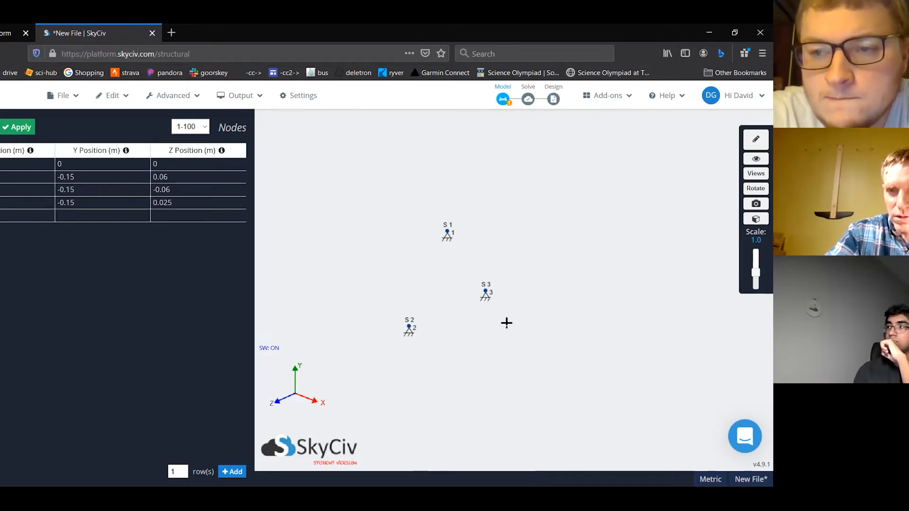
{"action": "scroll", "coordinate": [508, 322], "scroll_direction": "up", "scroll_amount": 2}
{"action": "scroll", "coordinate": [507, 321], "scroll_direction": "down", "scroll_amount": 3}
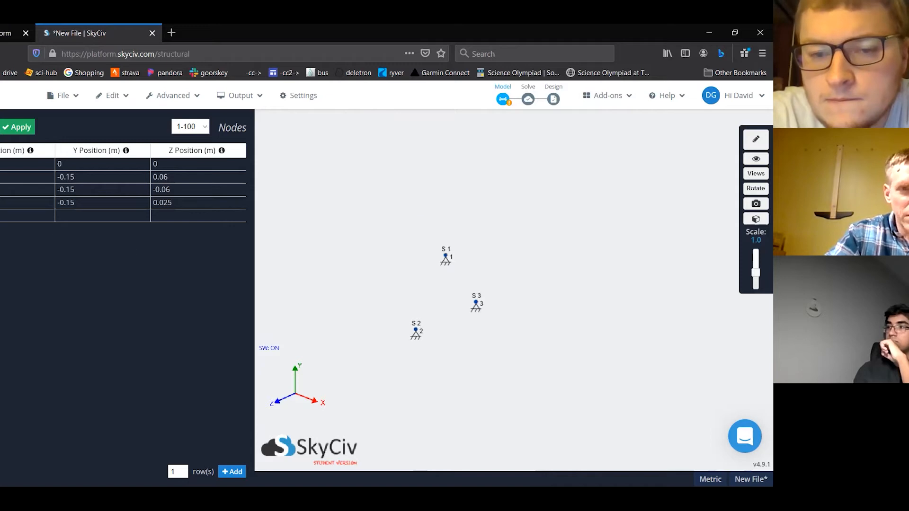
{"action": "left_click", "coordinate": [27, 216]}
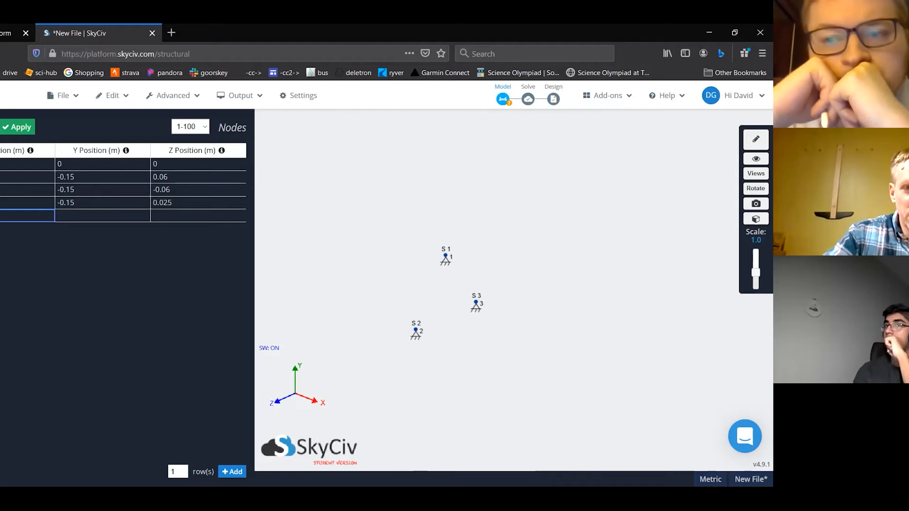
{"action": "left_click", "coordinate": [78, 215]}
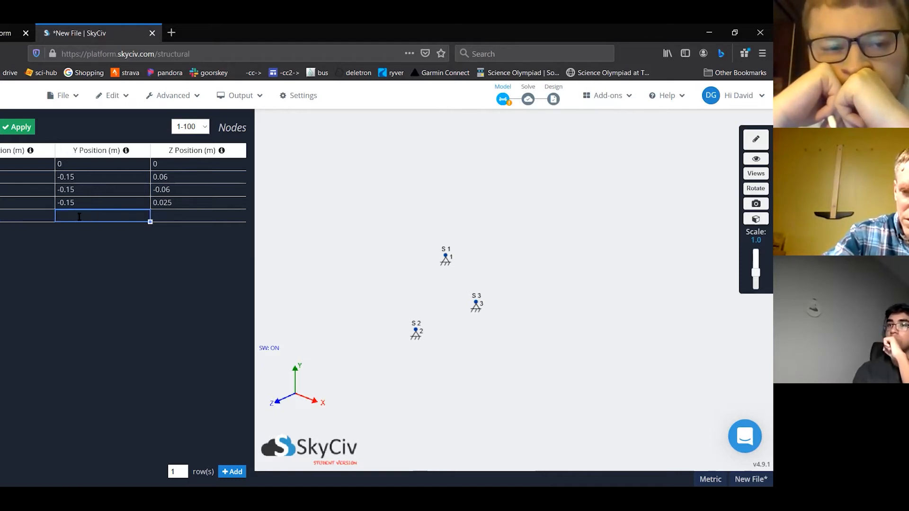
{"action": "type", "text": "-0.15"}
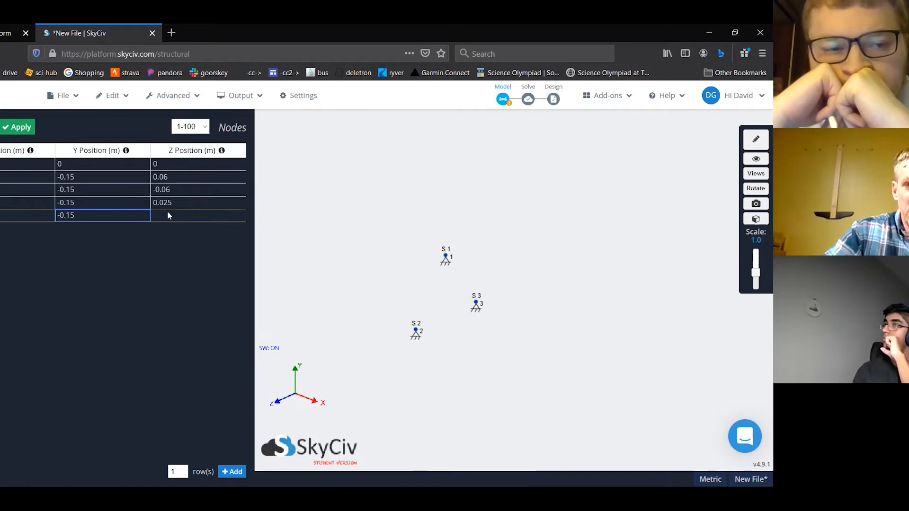
{"action": "left_click", "coordinate": [167, 215]}
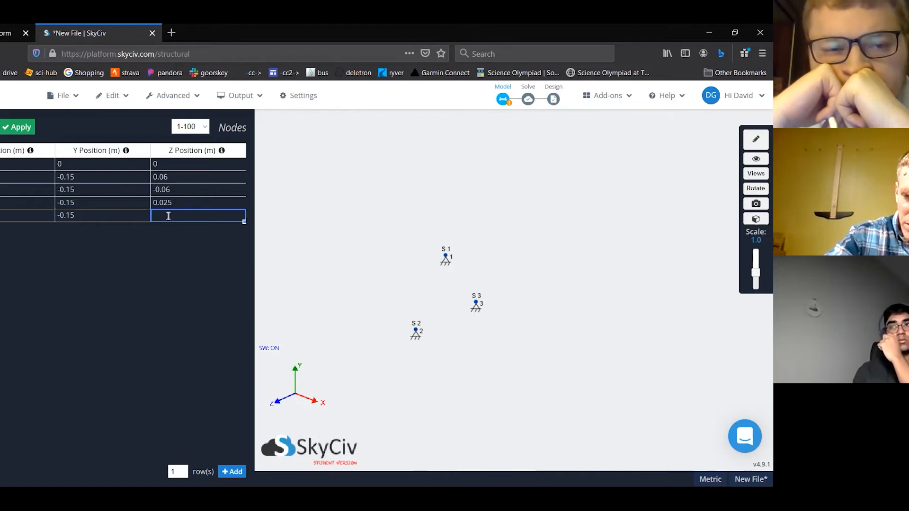
{"action": "type", "text": "-0.02"}
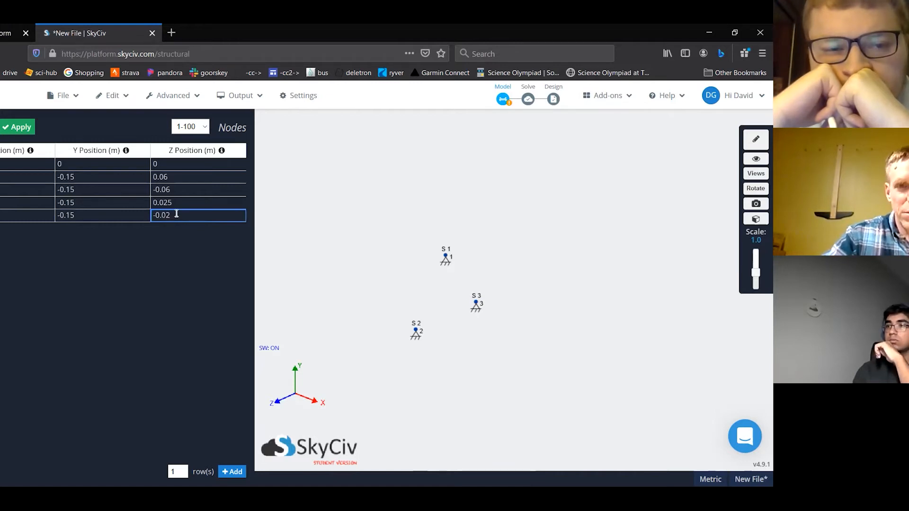
{"action": "type", "text": "5"}
{"action": "key", "text": "Return"}
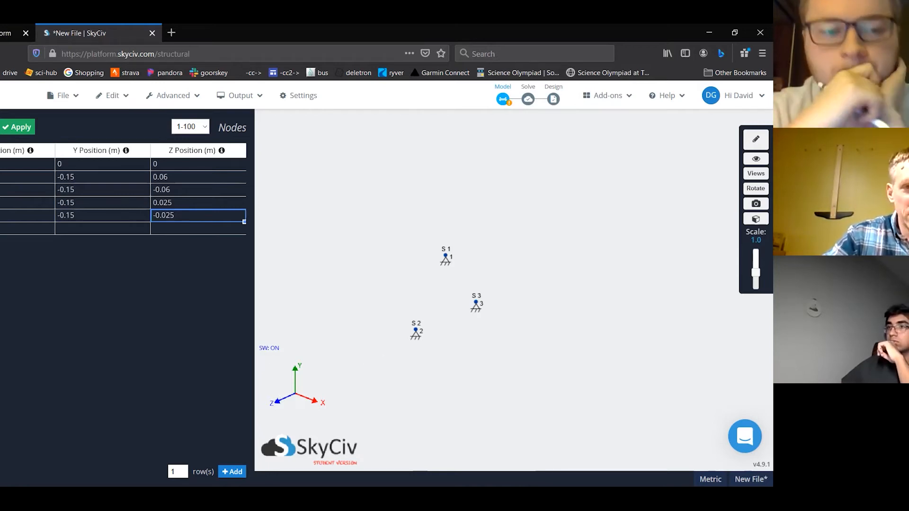
{"action": "left_click", "coordinate": [13, 127]}
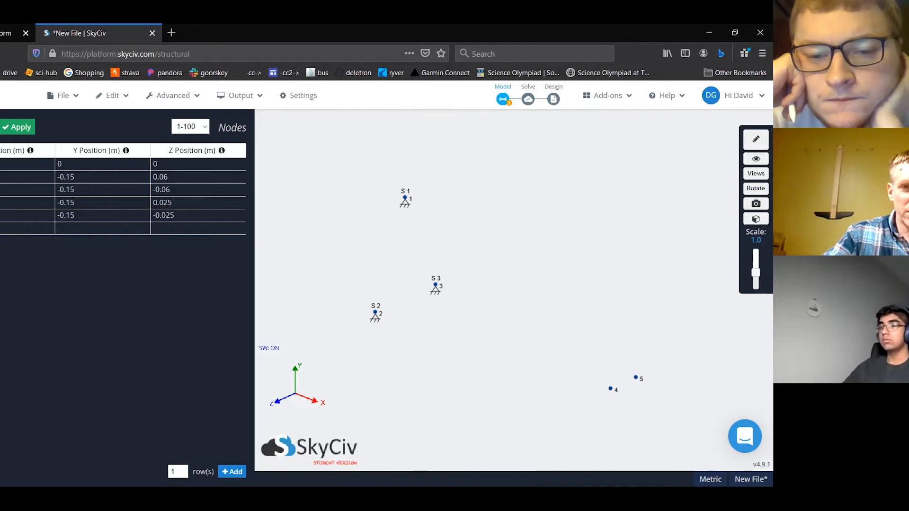
Enter a sixth node in the datasheet at X 0.45 m, Y -0.15 m and Z 0.025 m
{"action": "left_click", "coordinate": [23, 229]}
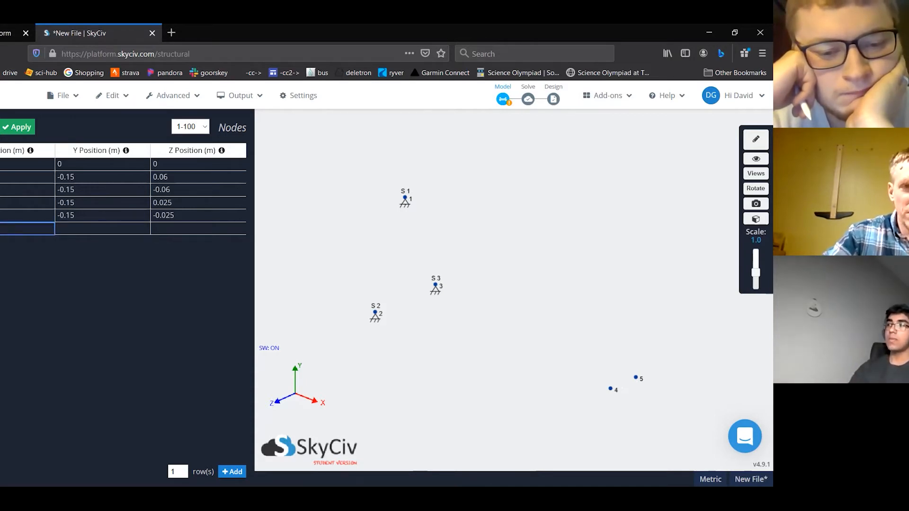
{"action": "left_click", "coordinate": [83, 228]}
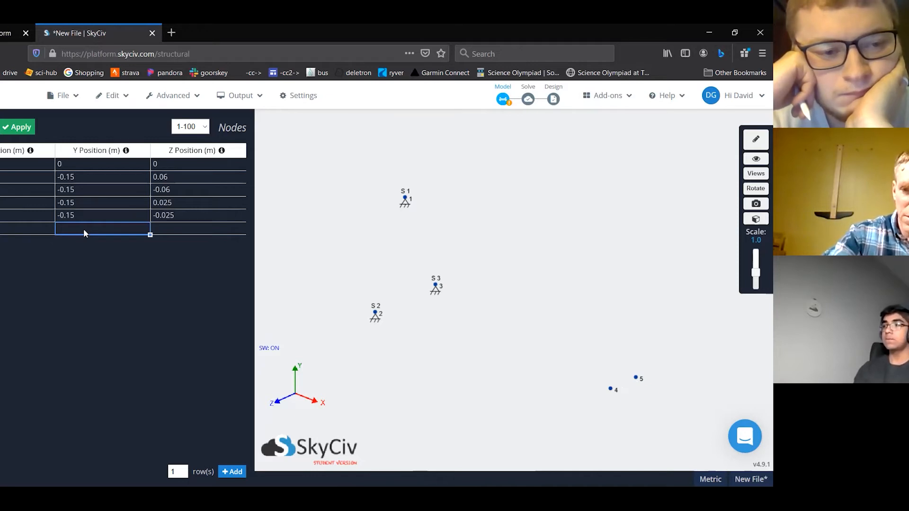
{"action": "type", "text": "-"}
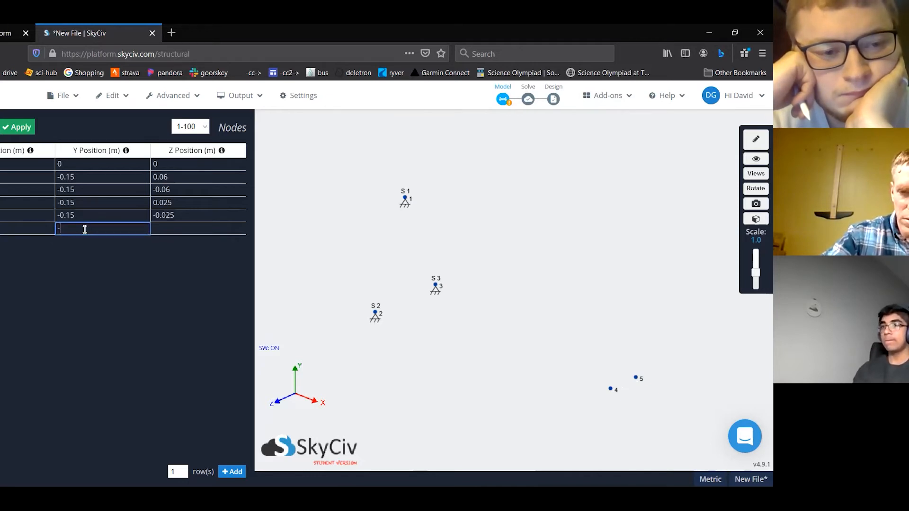
{"action": "type", "text": "0"}
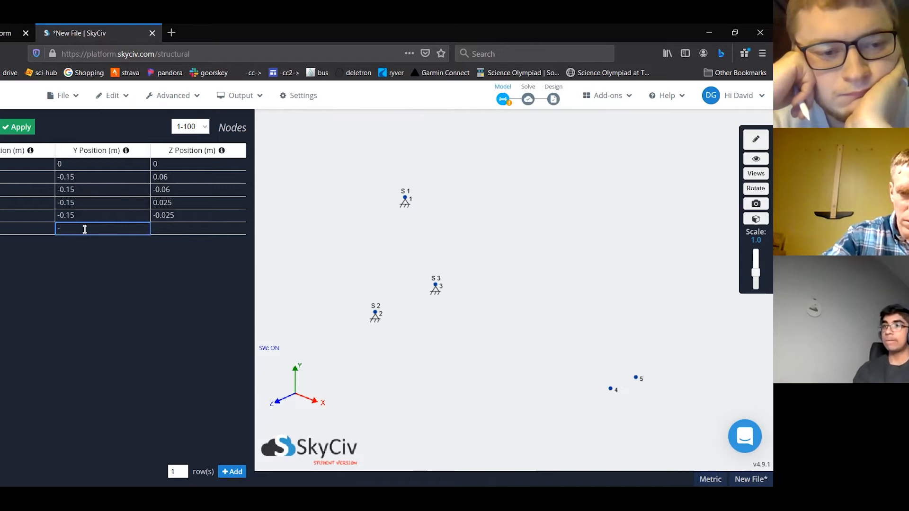
{"action": "type", "text": "0.15"}
{"action": "left_click", "coordinate": [169, 229]}
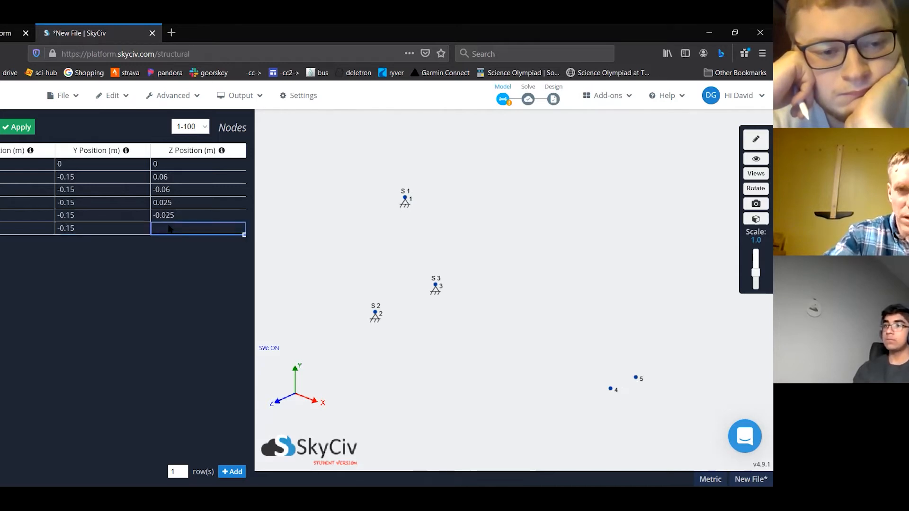
{"action": "type", "text": "0"}
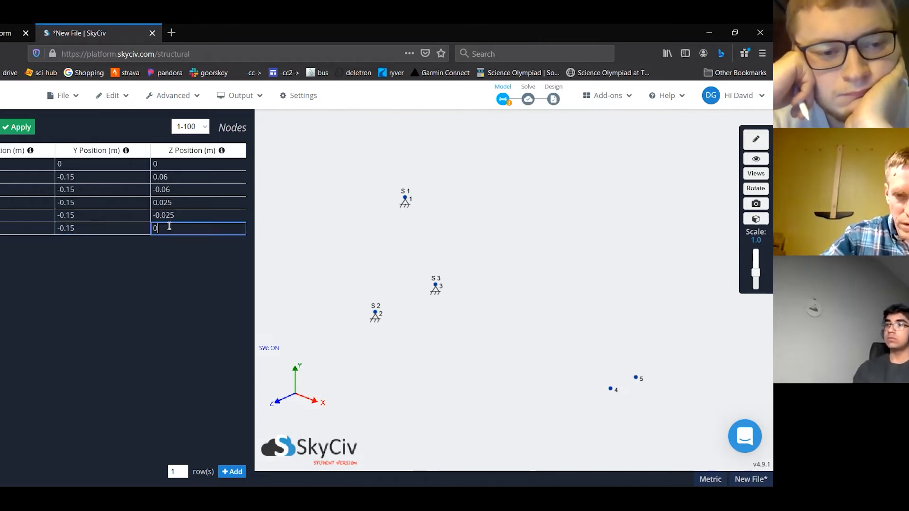
{"action": "type", "text": ".025"}
{"action": "key", "text": "Tab"}
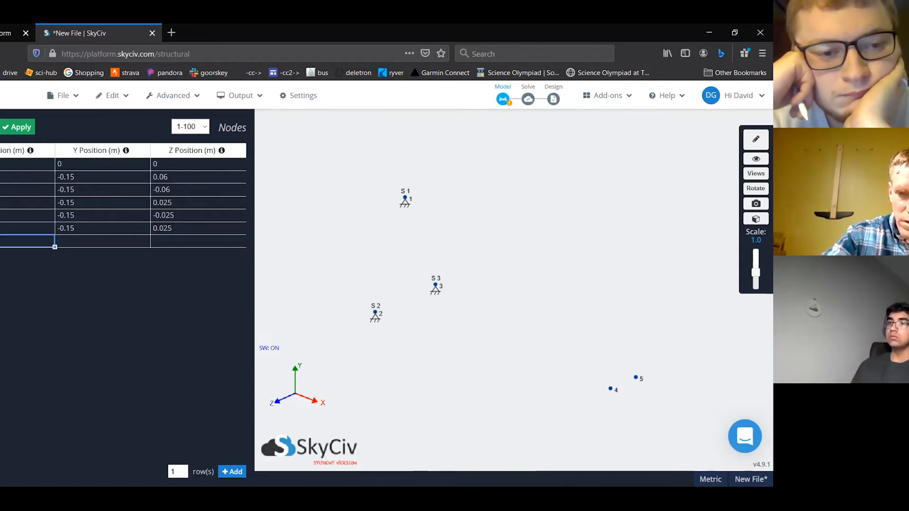
Enter a seventh node with its X position, Y -0.15 m and Z -0.025 m, then apply the nodes and close the datasheet
{"action": "left_click", "coordinate": [63, 235]}
{"action": "type", "text": "-0.15"}
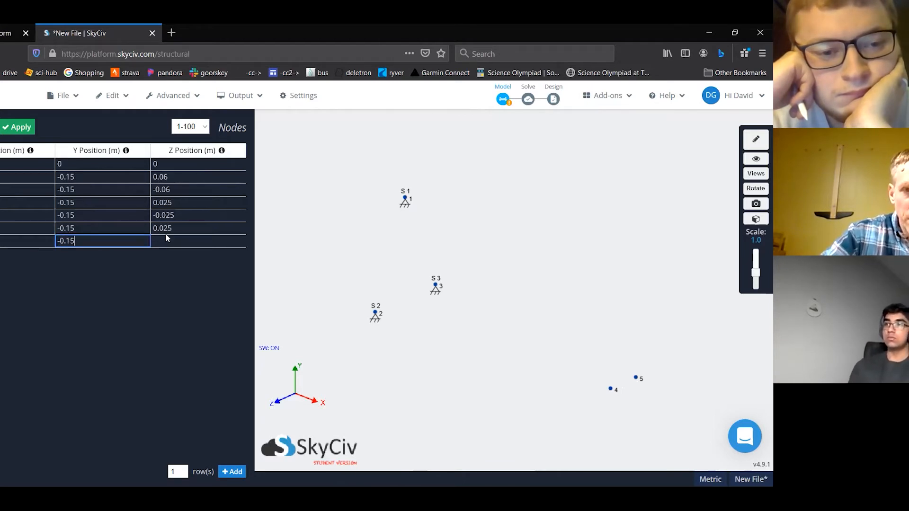
{"action": "left_click", "coordinate": [152, 242]}
{"action": "type", "text": "-0."}
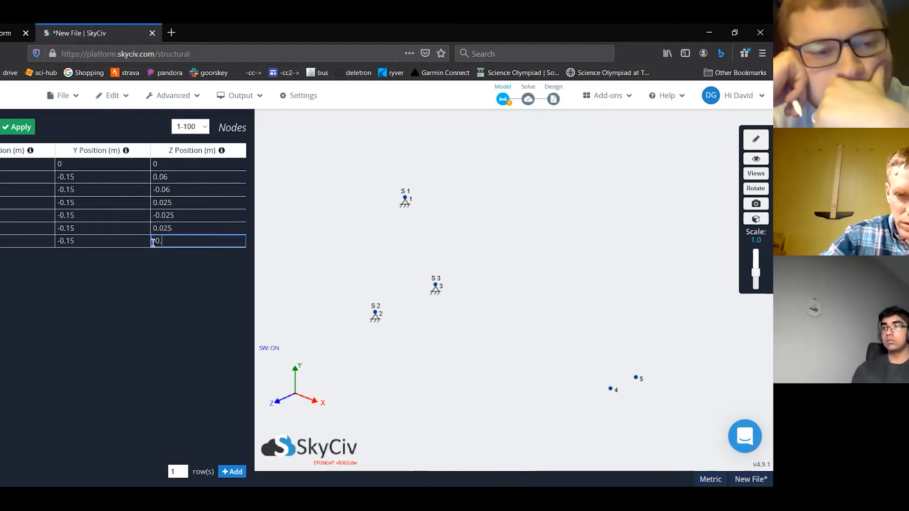
{"action": "type", "text": "025"}
{"action": "key", "text": "Tab"}
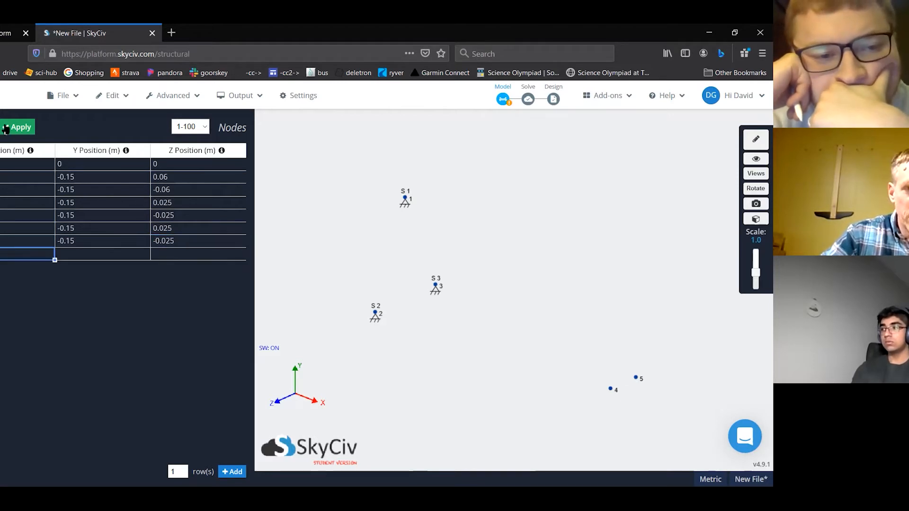
{"action": "left_click", "coordinate": [5, 126]}
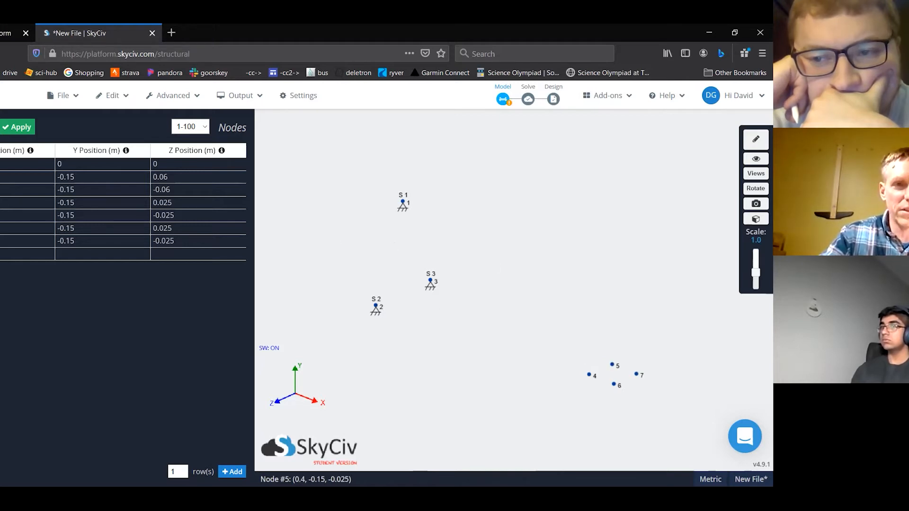
{"action": "key", "text": "Escape"}
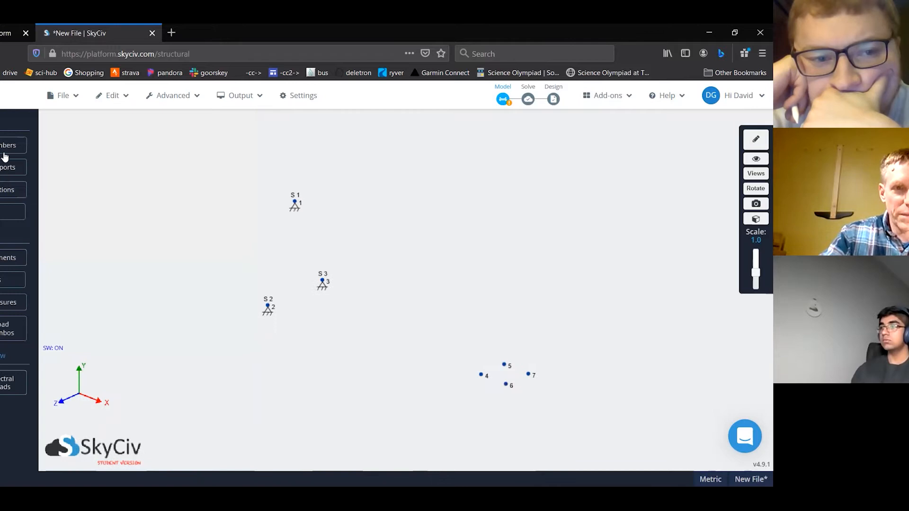
Draw the two lower members from support node 2 to node 4 and from support node 3 to node 5
{"action": "left_click", "coordinate": [2, 151]}
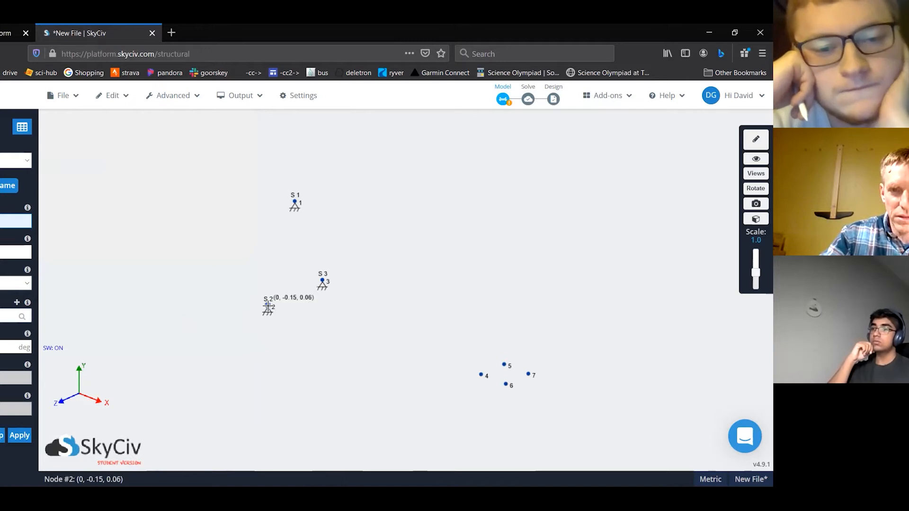
{"action": "left_click_drag", "start_coordinate": [268, 306], "coordinate": [480, 374]}
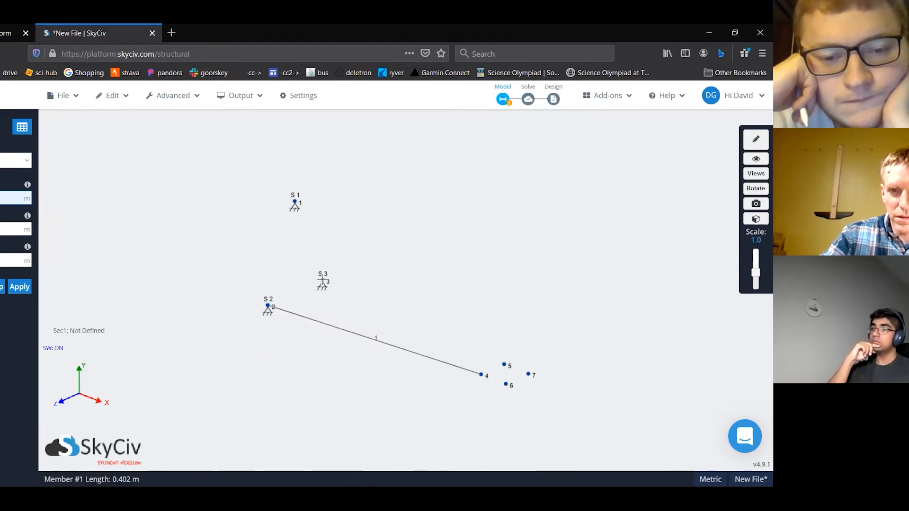
{"action": "left_click_drag", "start_coordinate": [328, 281], "coordinate": [517, 368]}
{"action": "left_click_drag", "start_coordinate": [517, 368], "coordinate": [513, 362]}
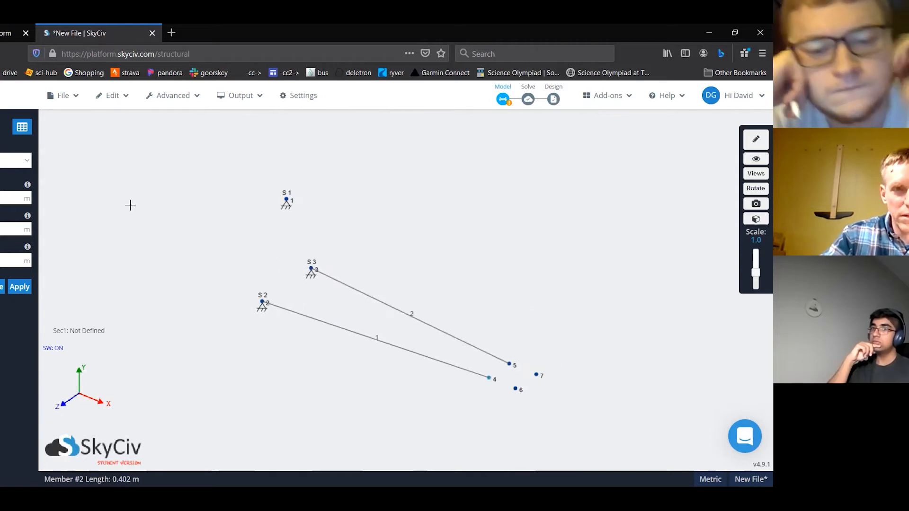
Connect the four outer nodes into a closed frame with members 4 to 6, 5 to 7, 4 to 5 and 6 to 7
{"action": "left_click", "coordinate": [4, 145]}
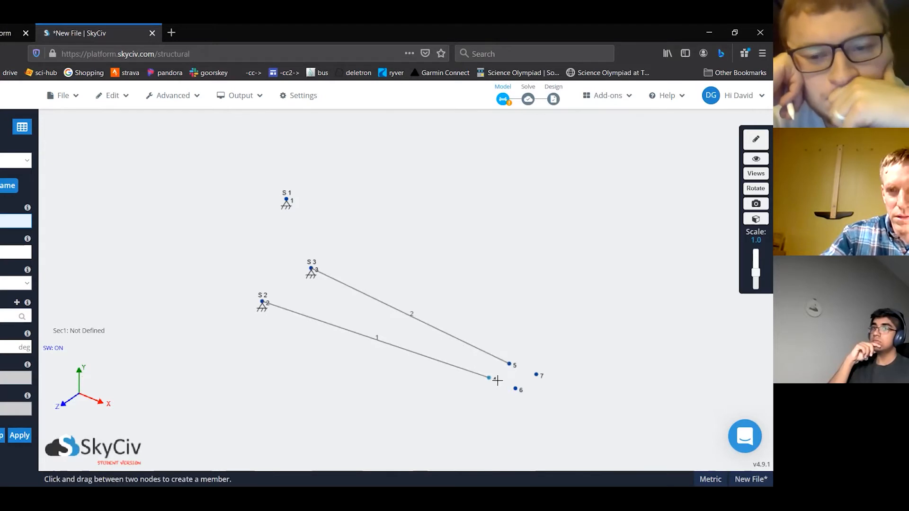
{"action": "left_click_drag", "start_coordinate": [488, 377], "coordinate": [536, 374]}
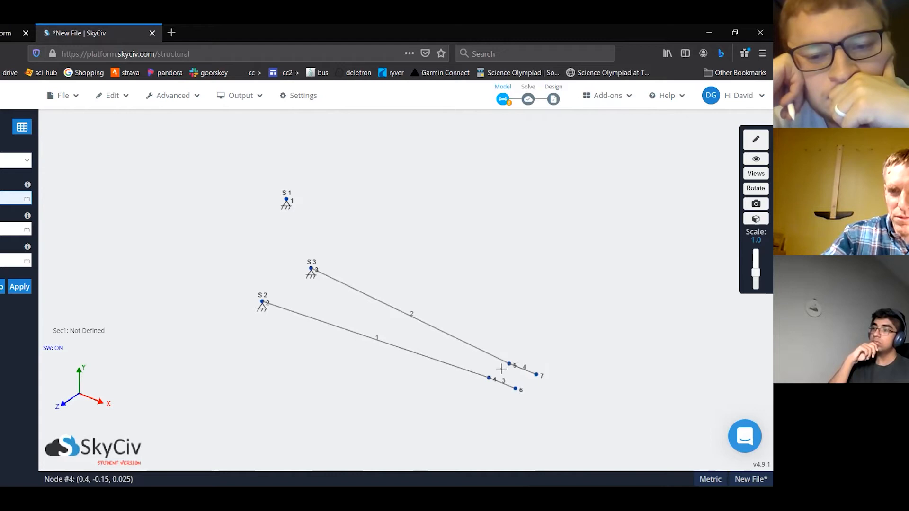
{"action": "left_click_drag", "start_coordinate": [485, 378], "coordinate": [479, 388]}
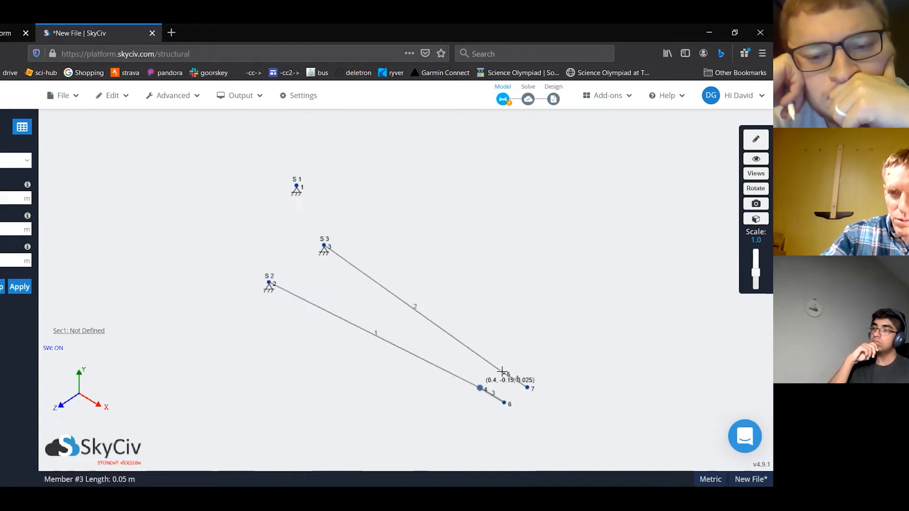
{"action": "left_click", "coordinate": [504, 372]}
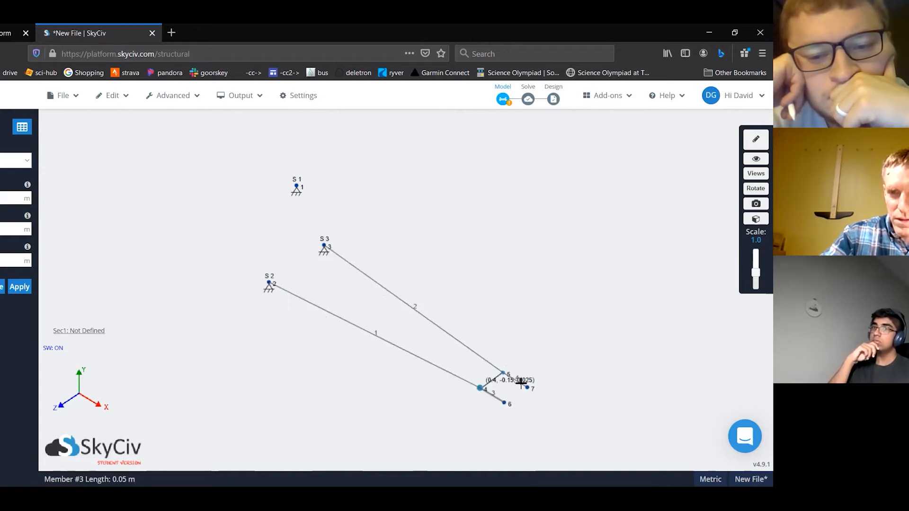
{"action": "scroll", "coordinate": [520, 381], "scroll_direction": "up", "scroll_amount": 1}
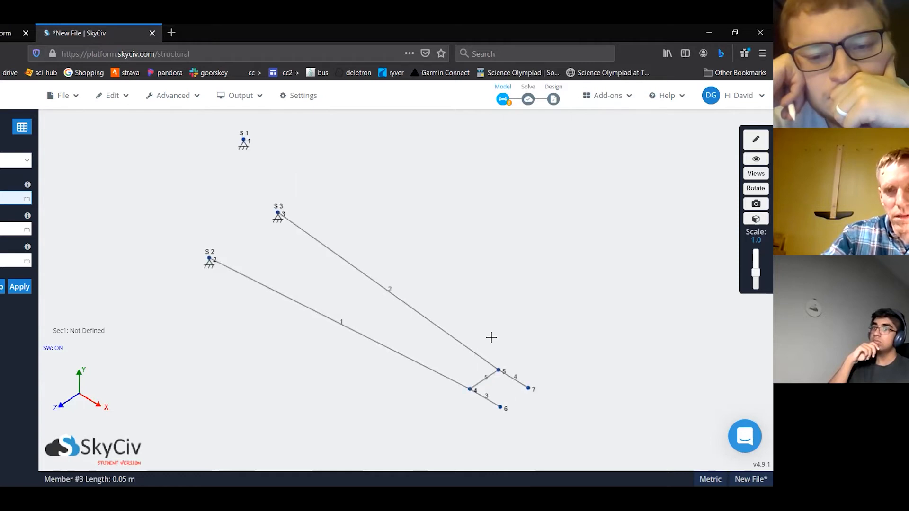
{"action": "left_click_drag", "start_coordinate": [462, 363], "coordinate": [470, 342]}
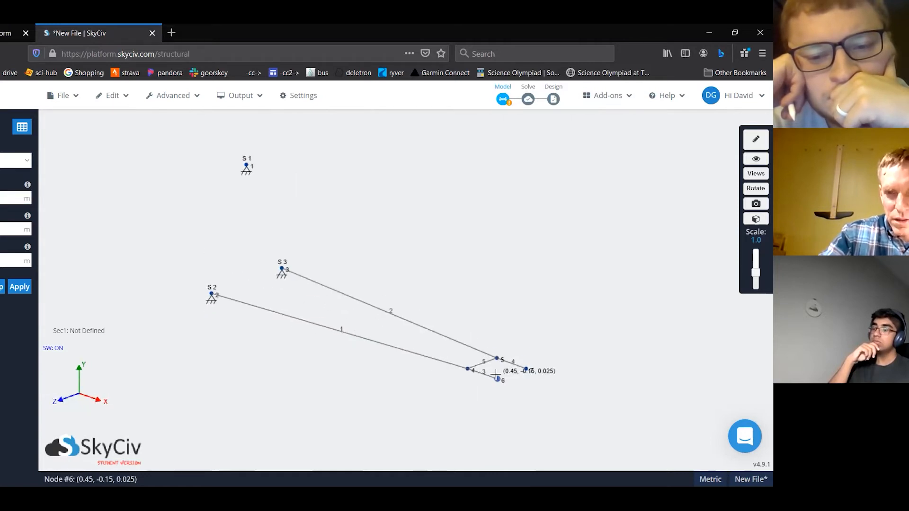
{"action": "left_click", "coordinate": [497, 378]}
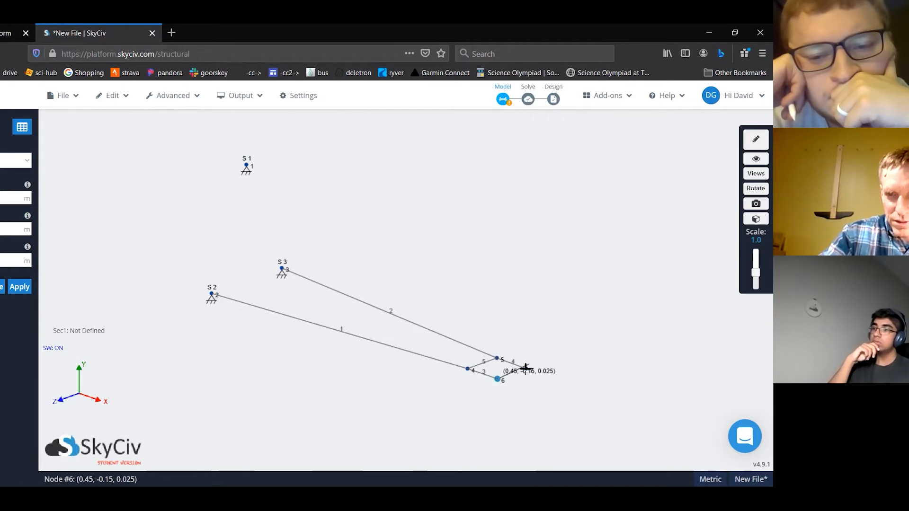
{"action": "left_click", "coordinate": [525, 369]}
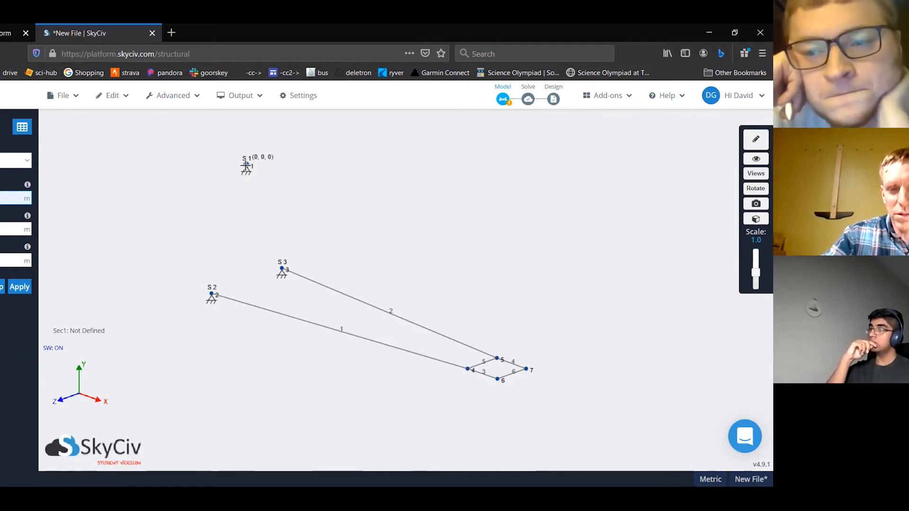
Draw tension members from the upper support node 1 to nodes 4, 5 and 6
{"action": "left_click_drag", "start_coordinate": [247, 165], "coordinate": [467, 368]}
{"action": "left_click_drag", "start_coordinate": [248, 165], "coordinate": [497, 358]}
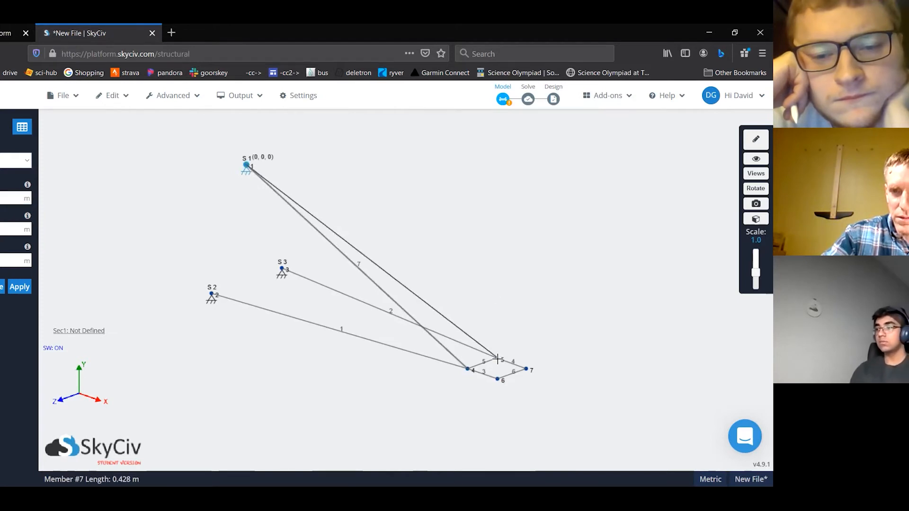
{"action": "left_click_drag", "start_coordinate": [247, 166], "coordinate": [497, 378]}
{"action": "left_click_drag", "start_coordinate": [452, 312], "coordinate": [497, 378]}
{"action": "left_click", "coordinate": [497, 377]}
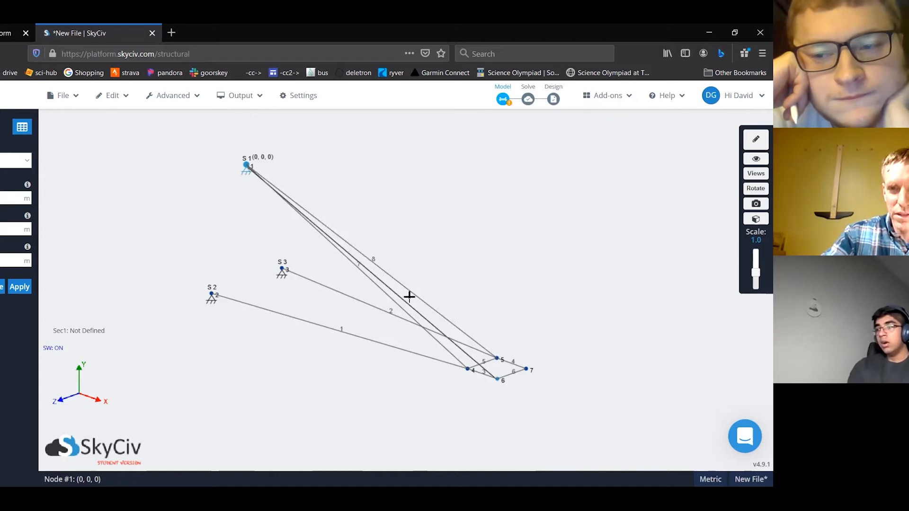
Draw the last tension member from upper support node 1 to node 7, and dismiss the missing-sections notice in the 3D rendering
{"action": "left_click", "coordinate": [247, 164]}
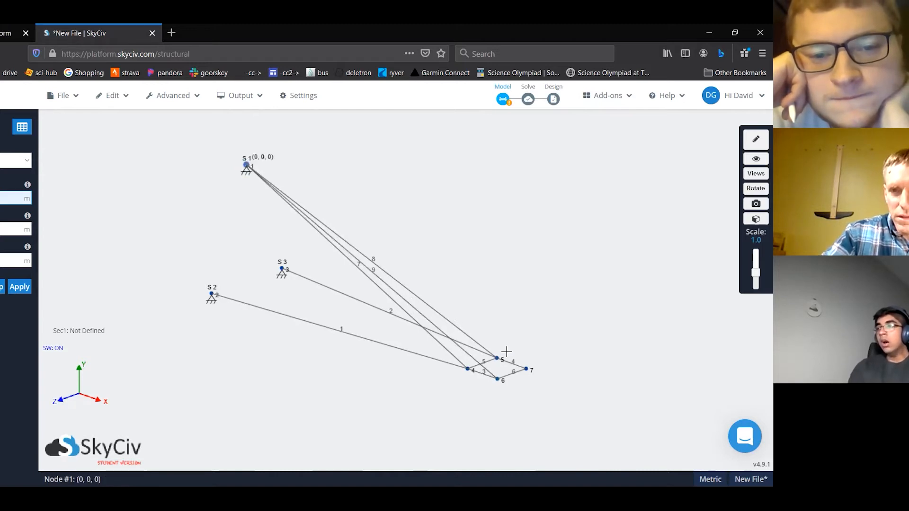
{"action": "left_click", "coordinate": [526, 369]}
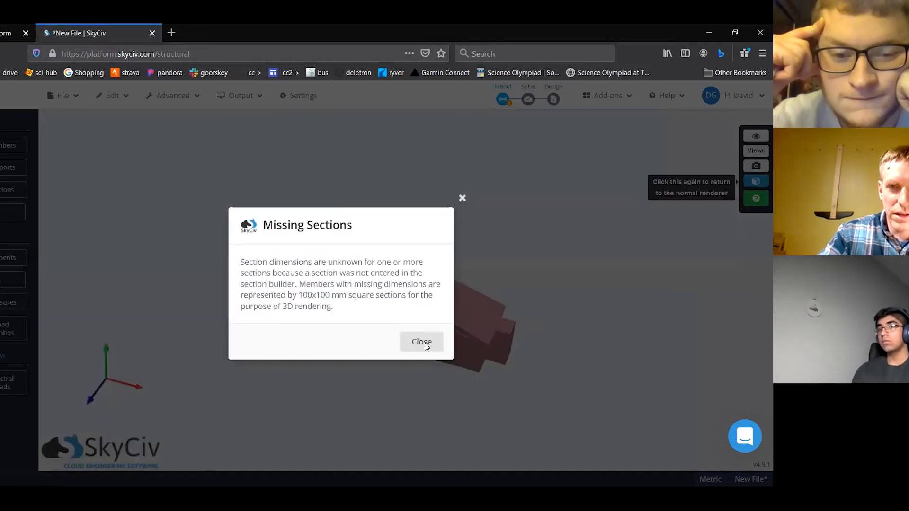
{"action": "left_click", "coordinate": [421, 341]}
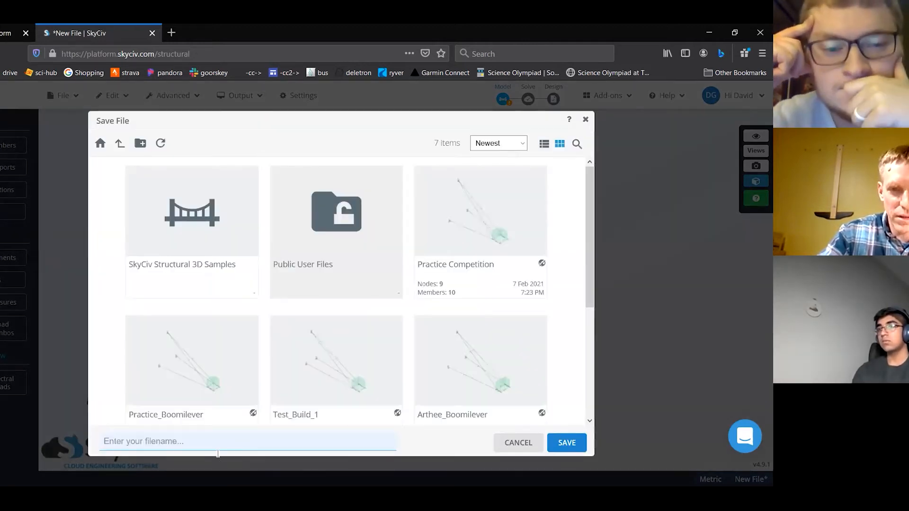
Save the model under the file name CHS Test Boom
{"action": "type", "text": "CH"}
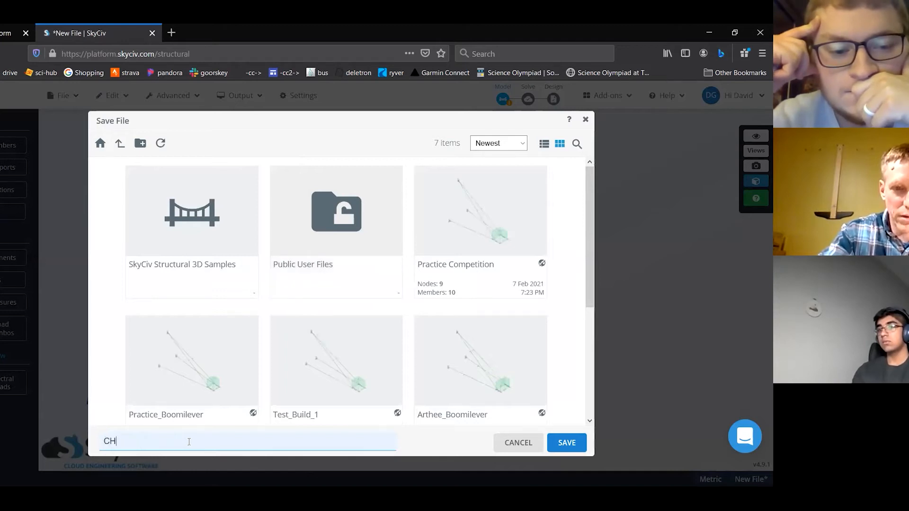
{"action": "type", "text": "S Test"}
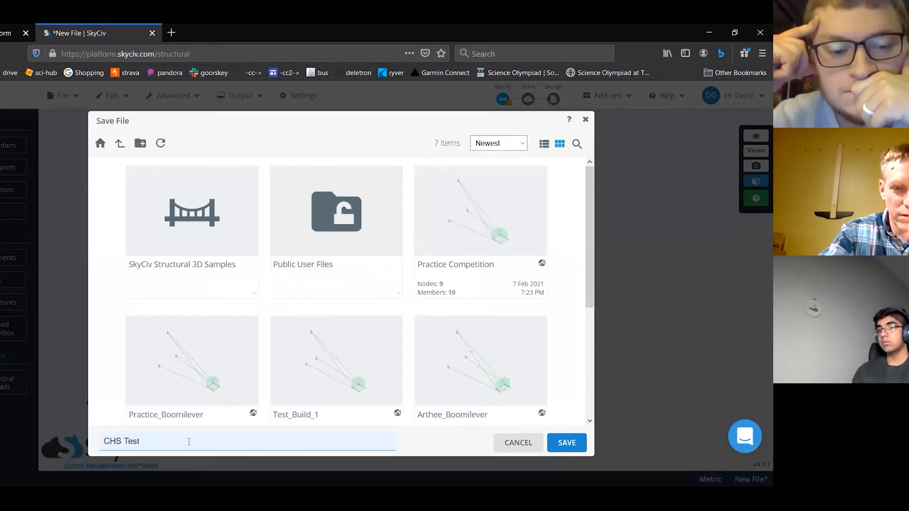
{"action": "type", "text": " Boom"}
{"action": "left_click", "coordinate": [567, 443]}
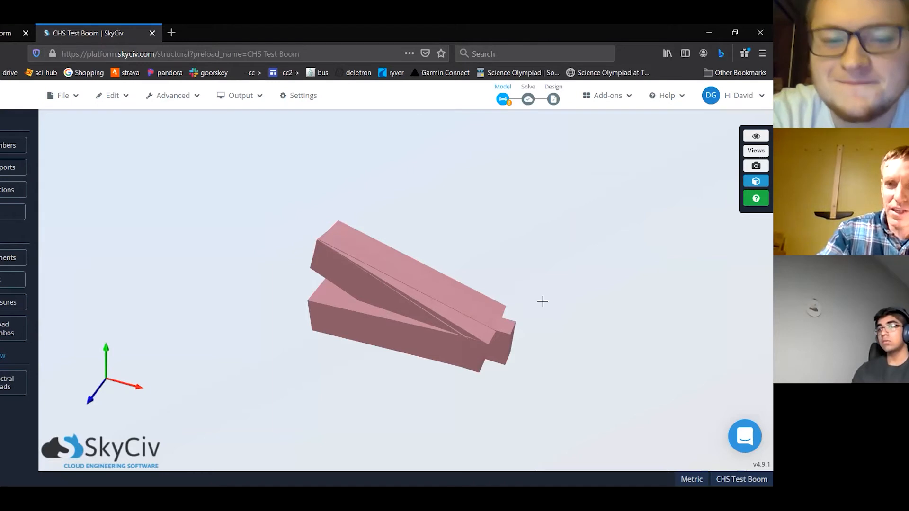
Start a rectangular template shape in the section builder and assign it the material Balsa Grade 1 - Light
{"action": "left_click", "coordinate": [7, 191]}
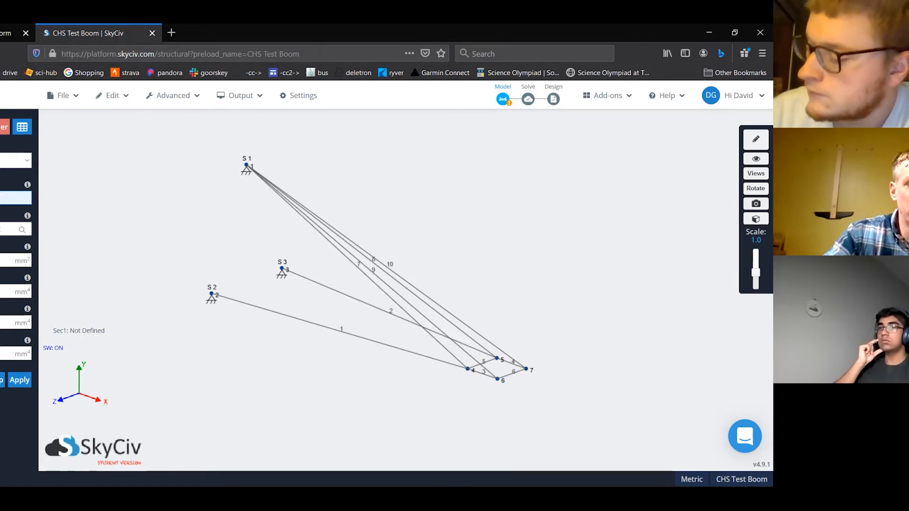
{"action": "left_click", "coordinate": [0, 131]}
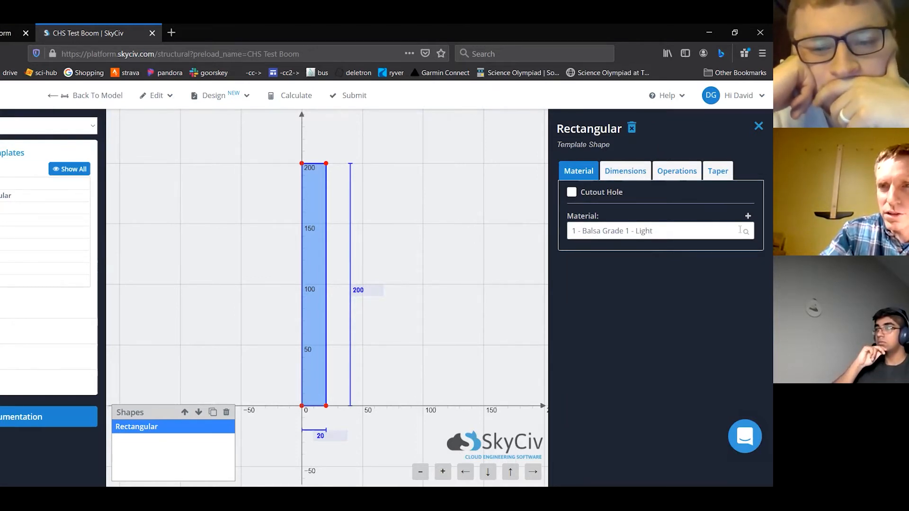
{"action": "left_click", "coordinate": [654, 230]}
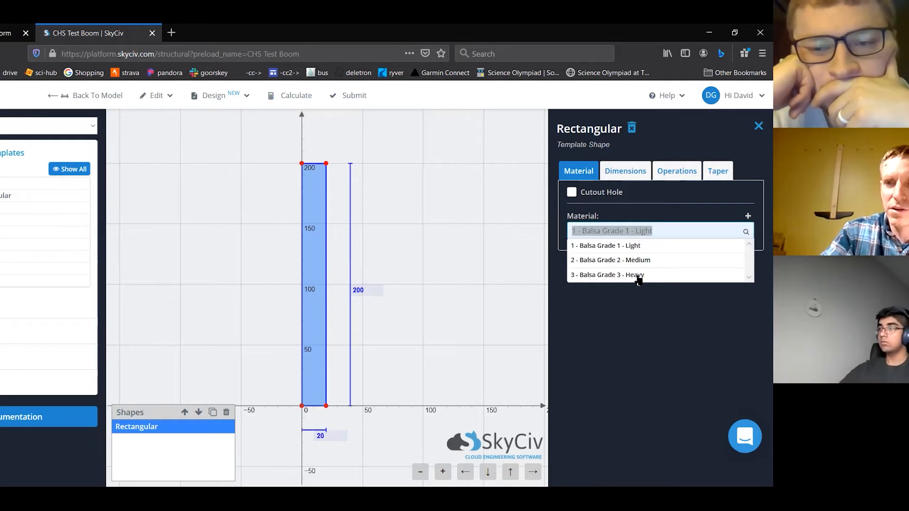
{"action": "left_click", "coordinate": [638, 245]}
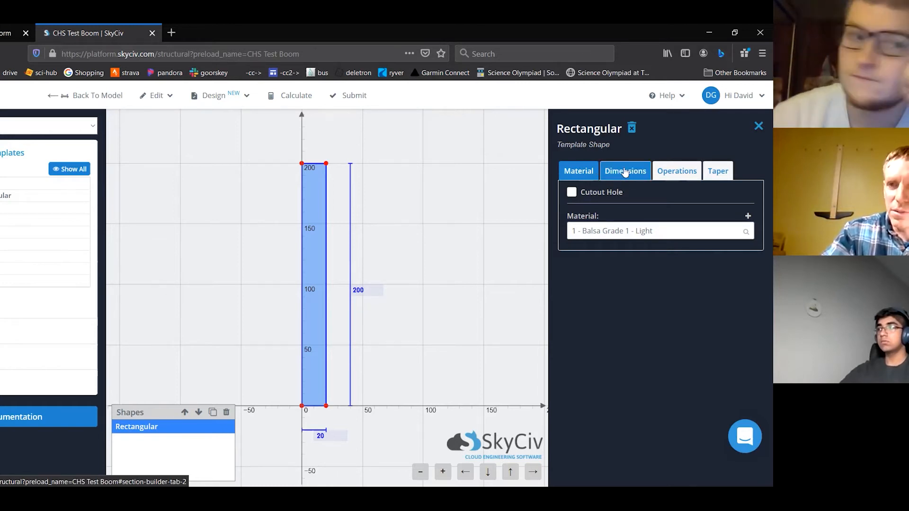
Set both the depth and the width of the rectangular section to 5 mm
{"action": "left_click", "coordinate": [625, 169]}
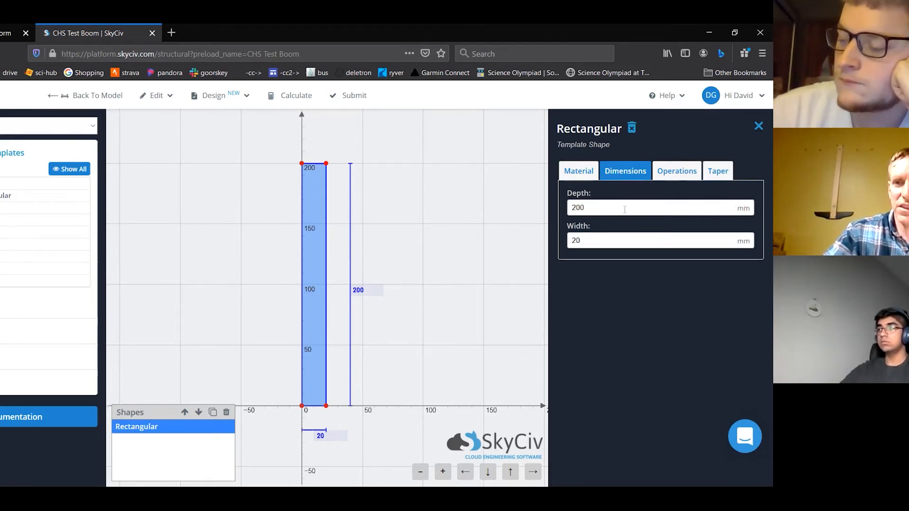
{"action": "left_click", "coordinate": [596, 204]}
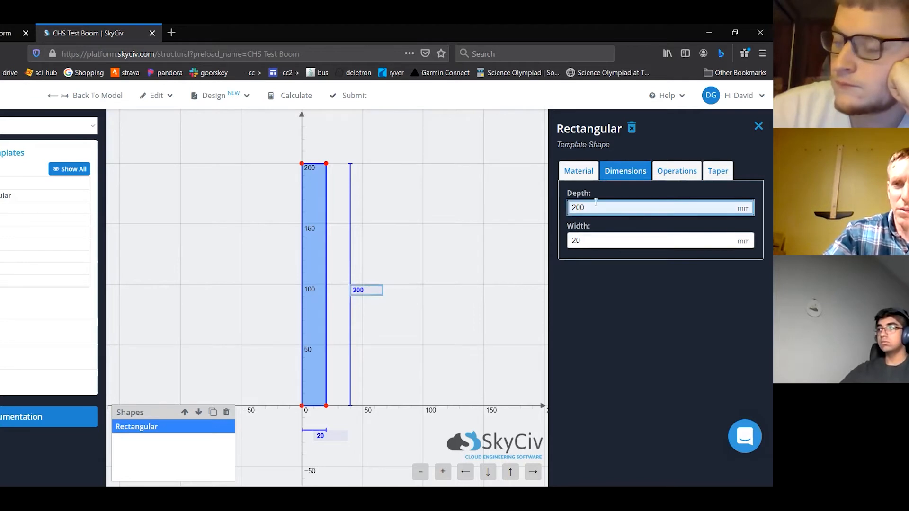
{"action": "double_click", "coordinate": [596, 204]}
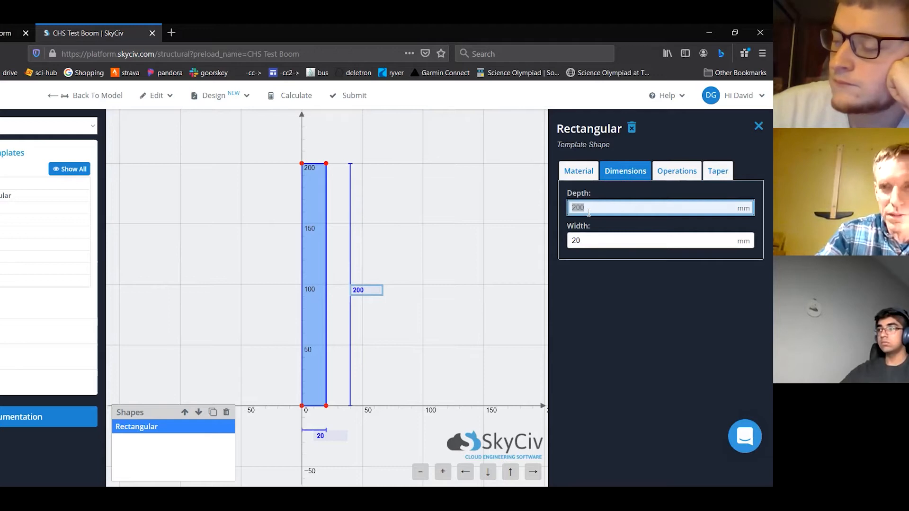
{"action": "type", "text": "5"}
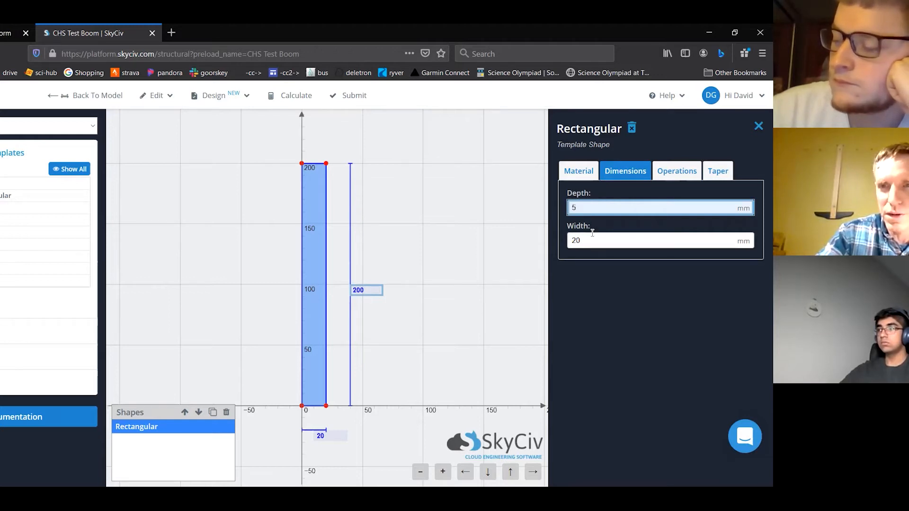
{"action": "key", "text": "Tab"}
{"action": "type", "text": "5"}
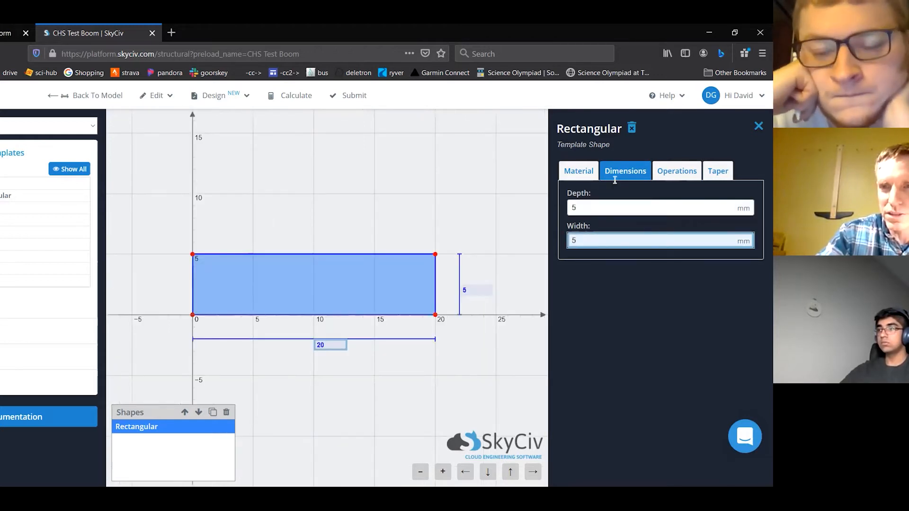
{"action": "key", "text": "shift+Tab"}
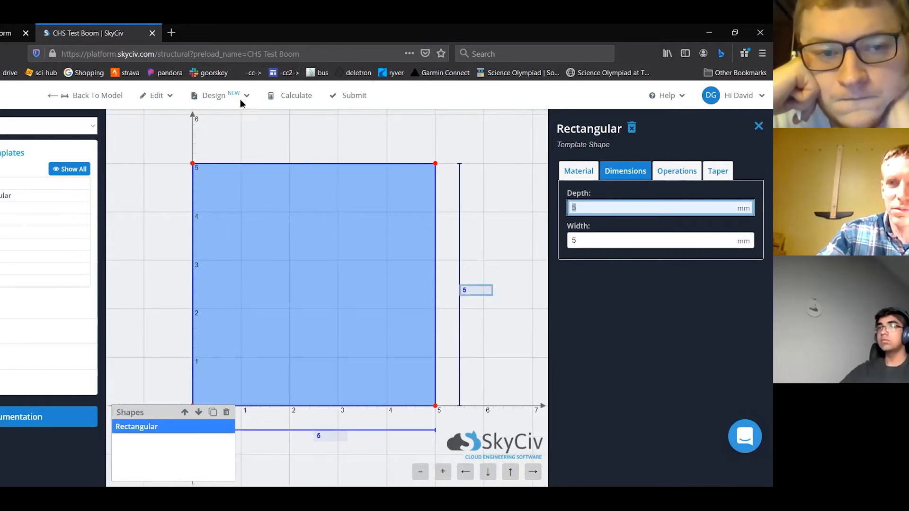
Change the rectangular section's depth to 8 mm and submit it to the model
{"action": "left_click", "coordinate": [584, 206]}
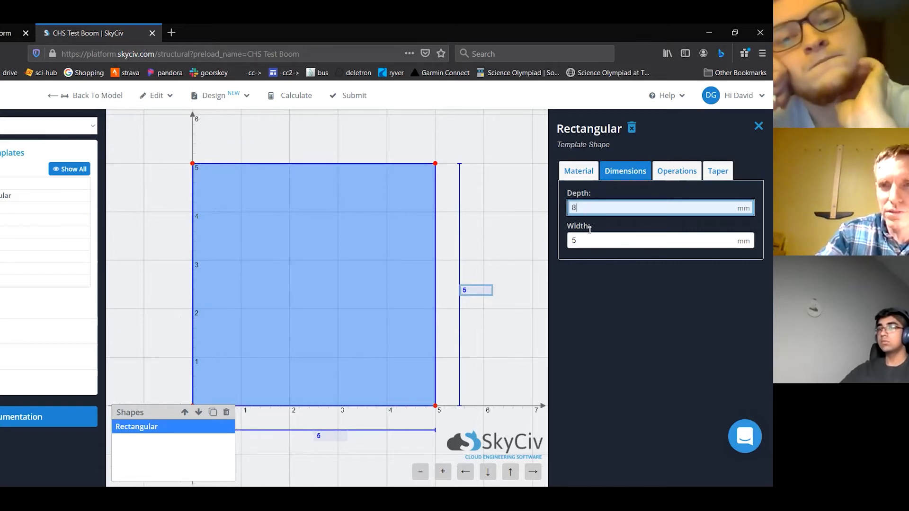
{"action": "key", "text": "Tab"}
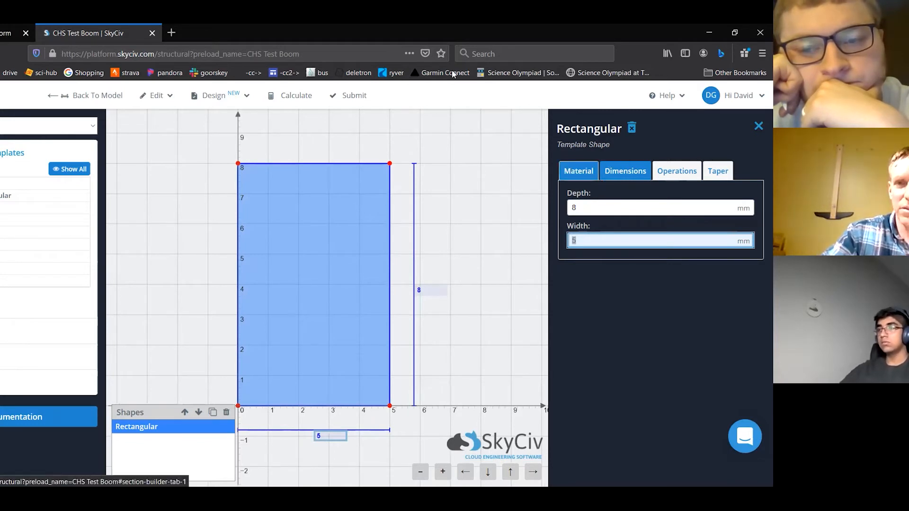
{"action": "left_click", "coordinate": [342, 98]}
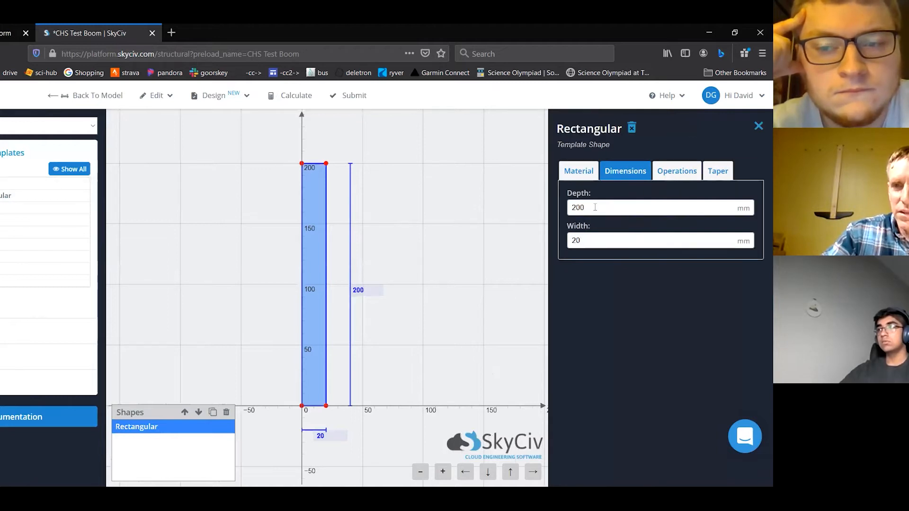
Set both the depth and the width of the second rectangular section to 4 mm
{"action": "left_click", "coordinate": [598, 203]}
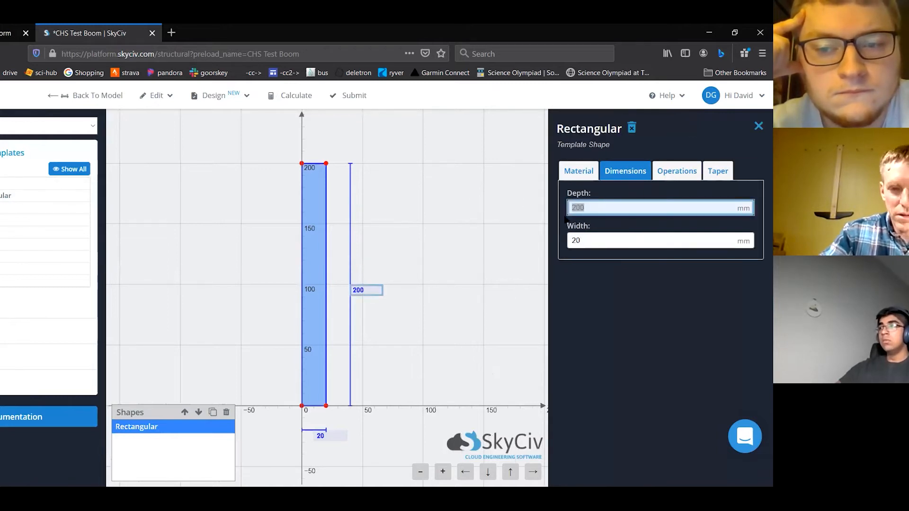
{"action": "type", "text": "4"}
{"action": "left_click", "coordinate": [574, 240]}
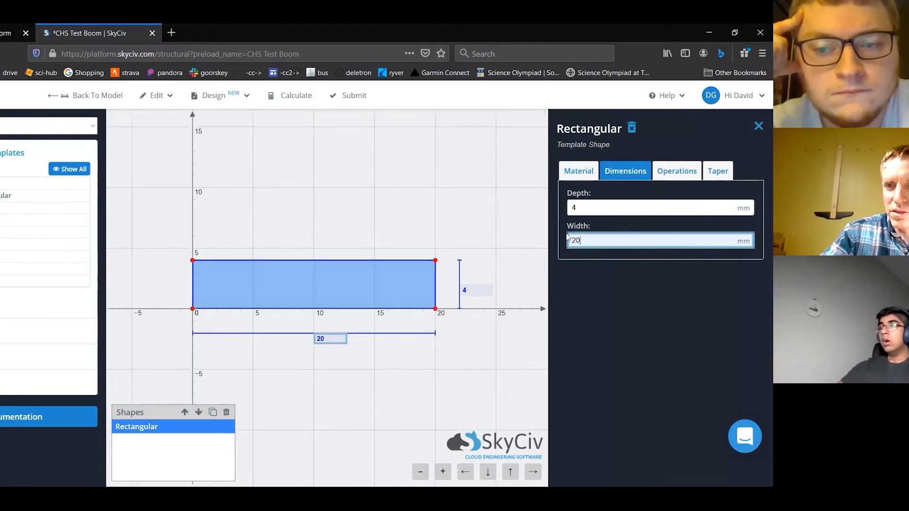
{"action": "type", "text": "4"}
{"action": "key", "text": "shift+Tab"}
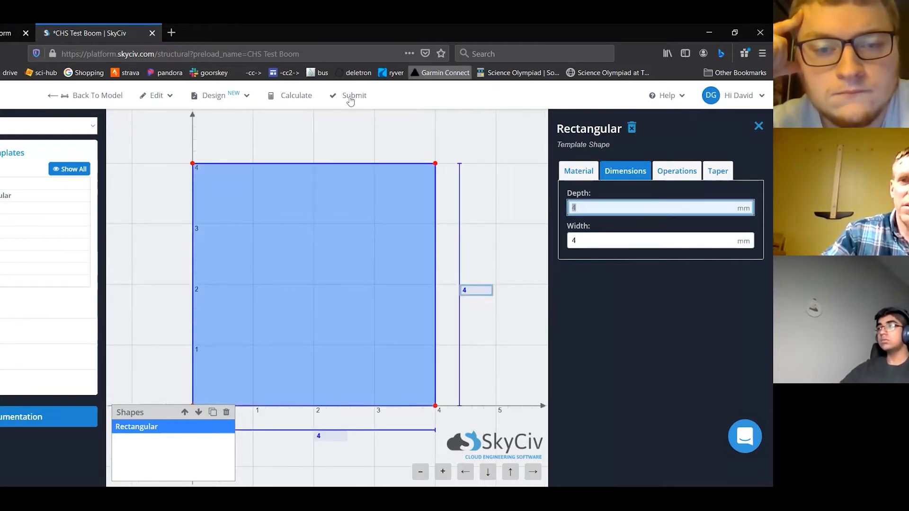
Choose a balsa grade as the second section's material and submit the section to the model
{"action": "left_click", "coordinate": [578, 171]}
{"action": "left_click", "coordinate": [684, 230]}
{"action": "left_click", "coordinate": [615, 267]}
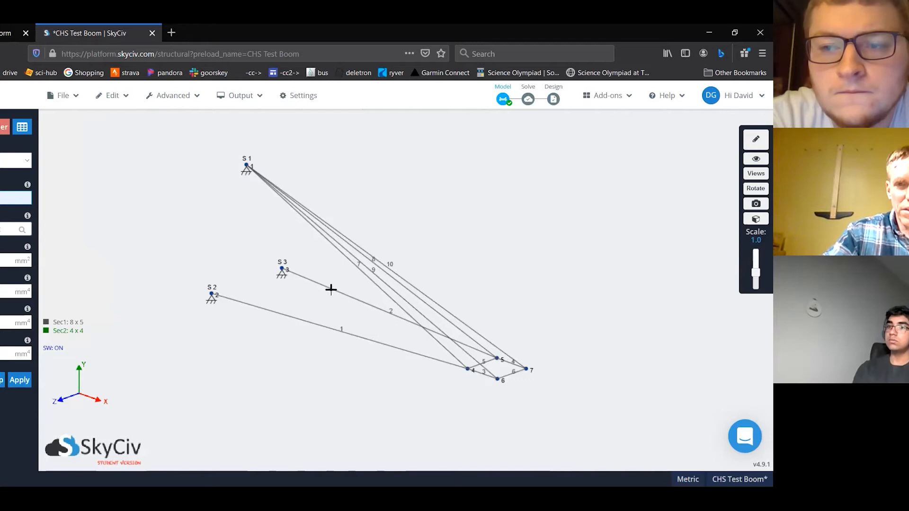
{"action": "left_click", "coordinate": [330, 289]}
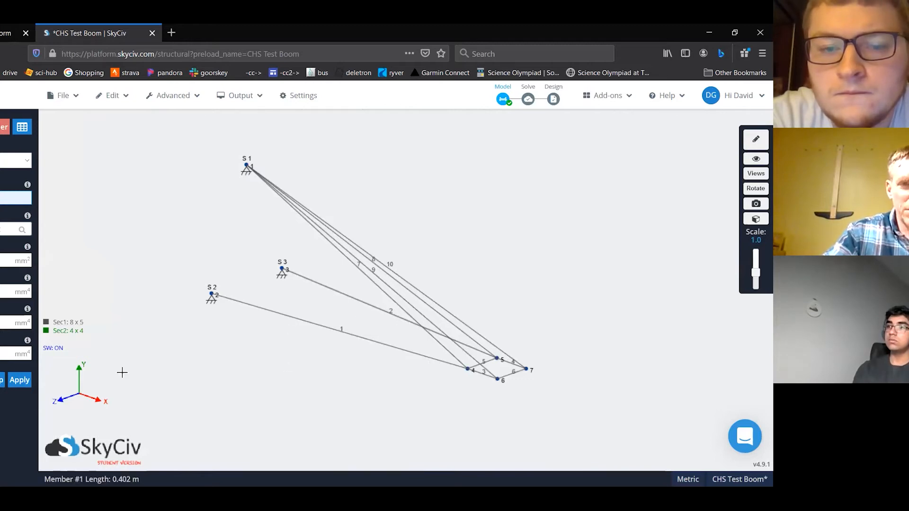
{"action": "left_click", "coordinate": [63, 324]}
{"action": "left_click", "coordinate": [75, 331]}
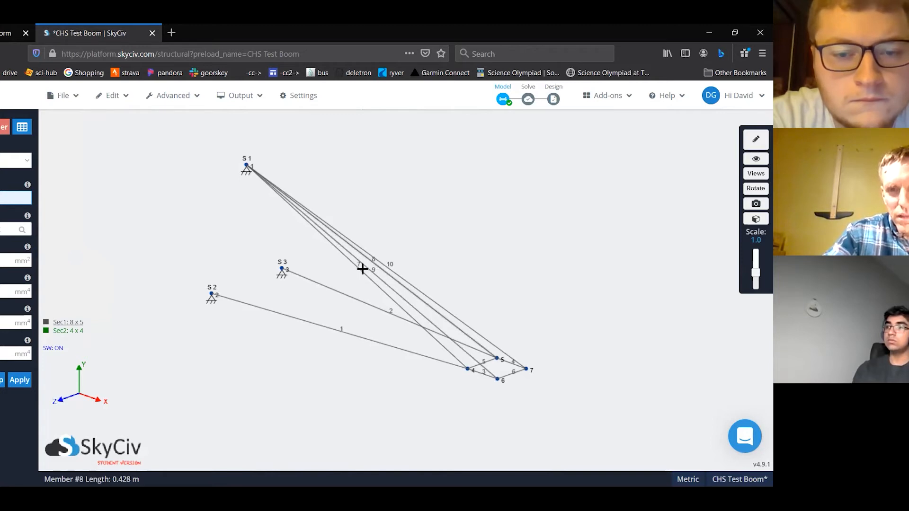
{"action": "scroll", "coordinate": [353, 255], "scroll_direction": "up", "scroll_amount": 3}
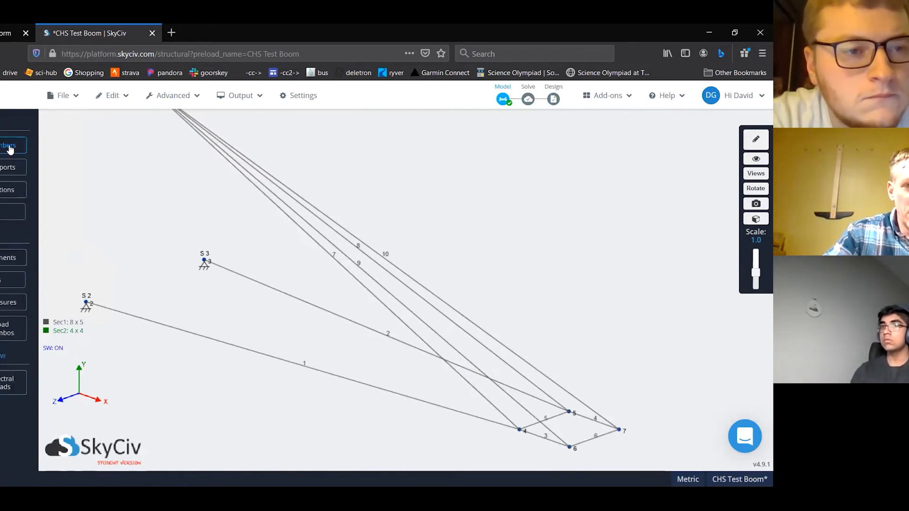
In the members datasheet, set the Section ID of tension members 7 to 10 to 2, apply the changes and close the datasheet
{"action": "left_click", "coordinate": [7, 147]}
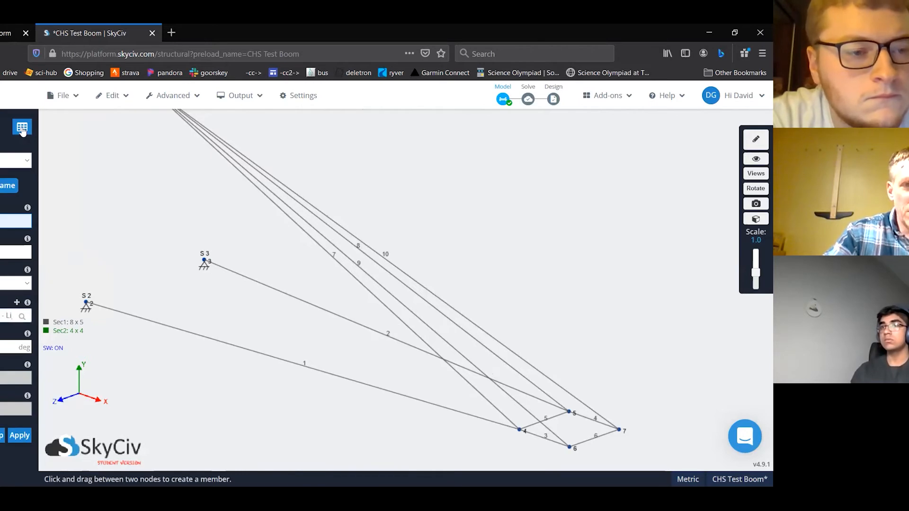
{"action": "left_click", "coordinate": [21, 131]}
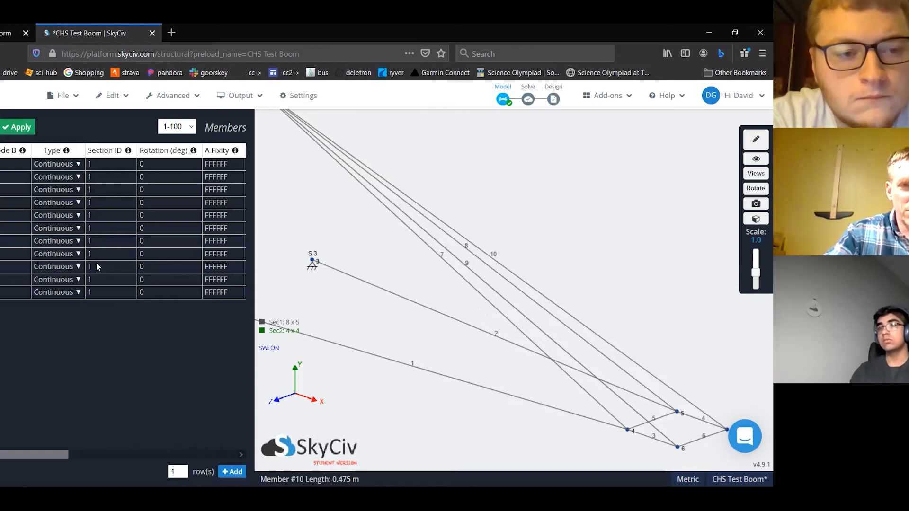
{"action": "left_click", "coordinate": [95, 241]}
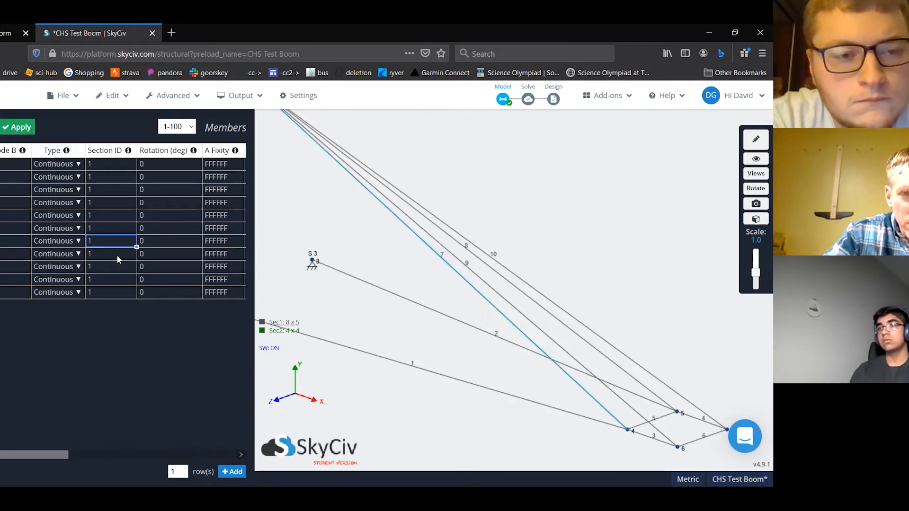
{"action": "type", "text": "2"}
{"action": "key", "text": "Return"}
{"action": "type", "text": "2"}
{"action": "key", "text": "Return"}
{"action": "type", "text": "2"}
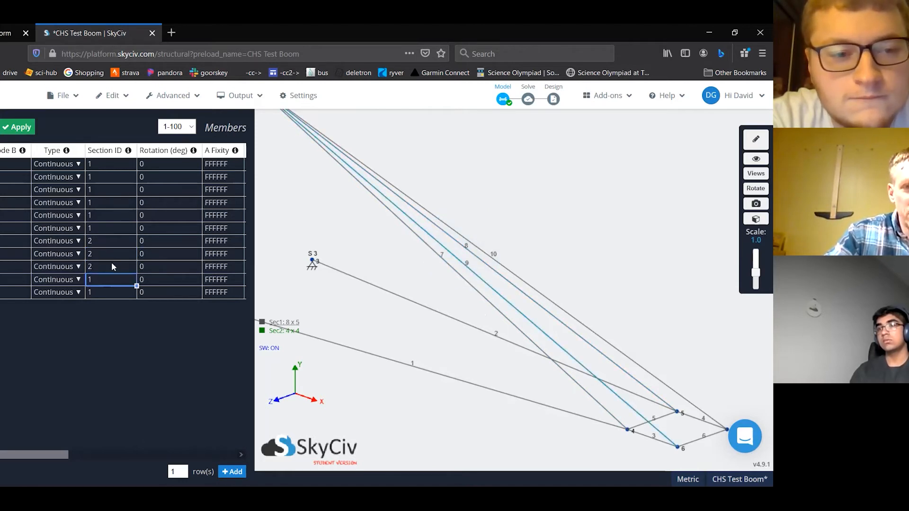
{"action": "left_click", "coordinate": [5, 126]}
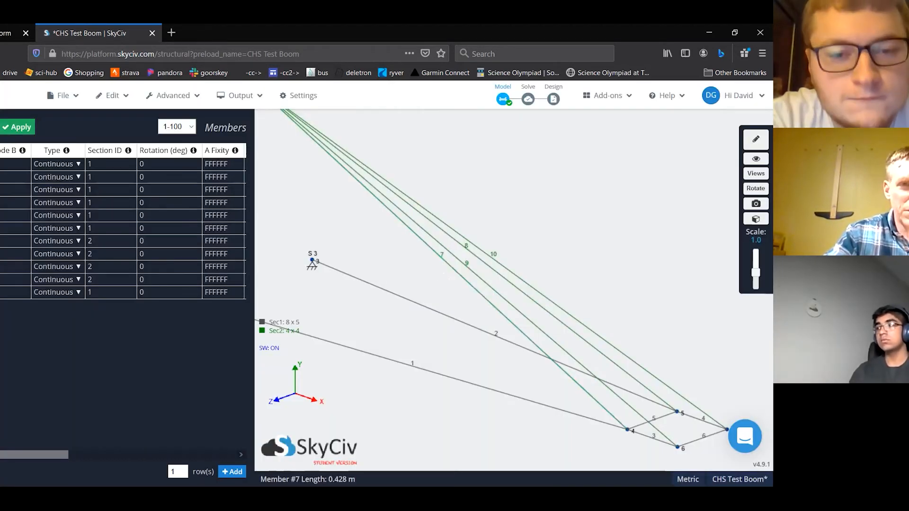
{"action": "left_click", "coordinate": [419, 260]}
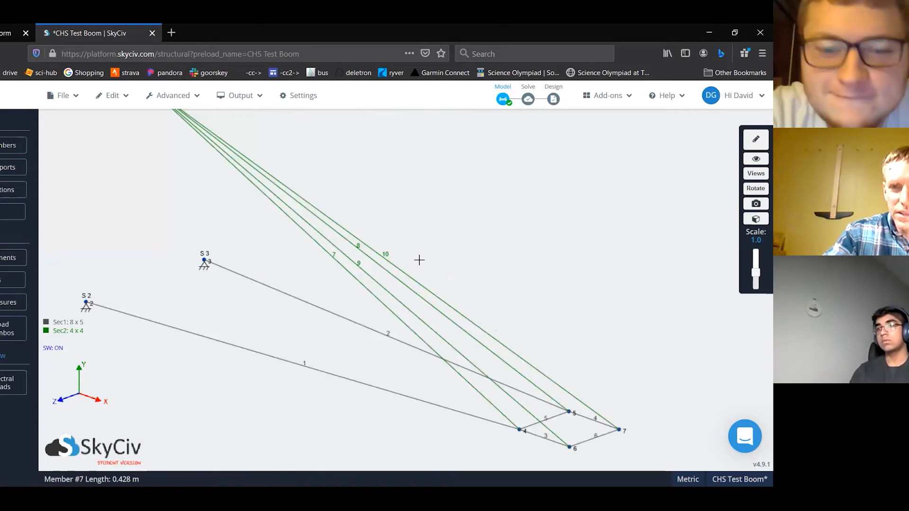
Inspect the boomilever with its assigned sections in the 3D renderer, looking closely at the arms and end frame
{"action": "scroll", "coordinate": [523, 189], "scroll_direction": "down", "scroll_amount": 2}
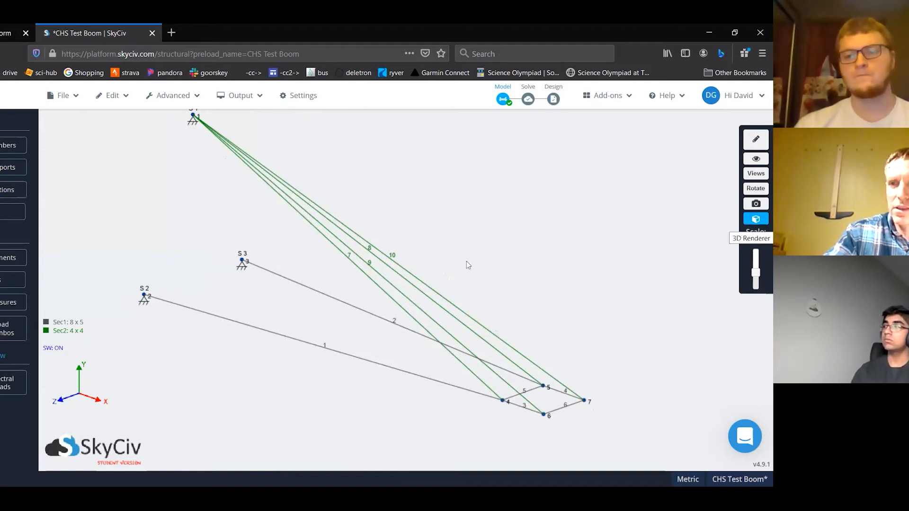
{"action": "left_click_drag", "start_coordinate": [377, 304], "coordinate": [392, 320]}
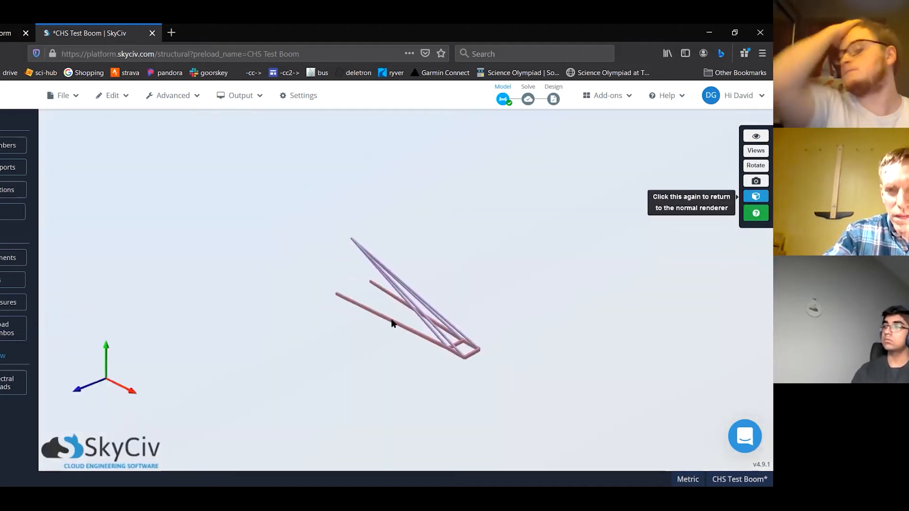
{"action": "scroll", "coordinate": [393, 321], "scroll_direction": "up", "scroll_amount": 2}
{"action": "scroll", "coordinate": [411, 301], "scroll_direction": "up", "scroll_amount": 1}
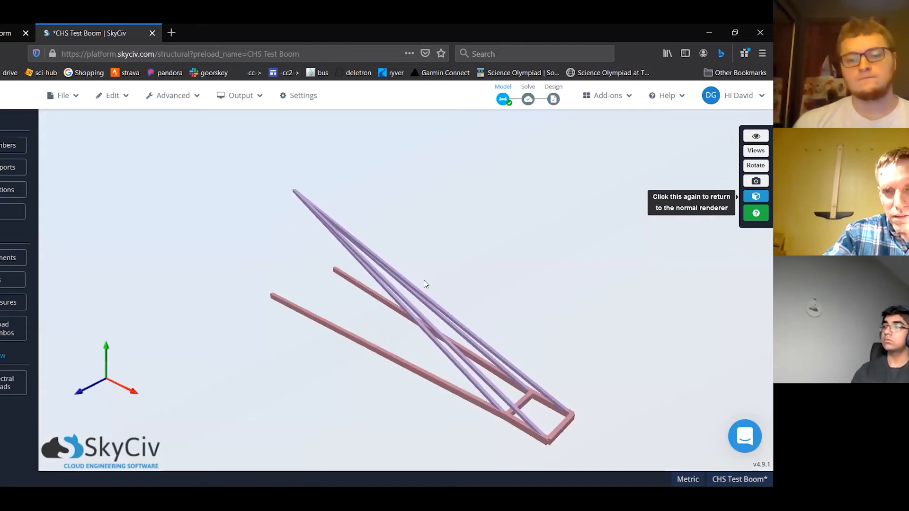
Examine the rendered boomilever from the side and the front, then return to the normal wireframe view
{"action": "left_click_drag", "start_coordinate": [384, 281], "coordinate": [411, 316]}
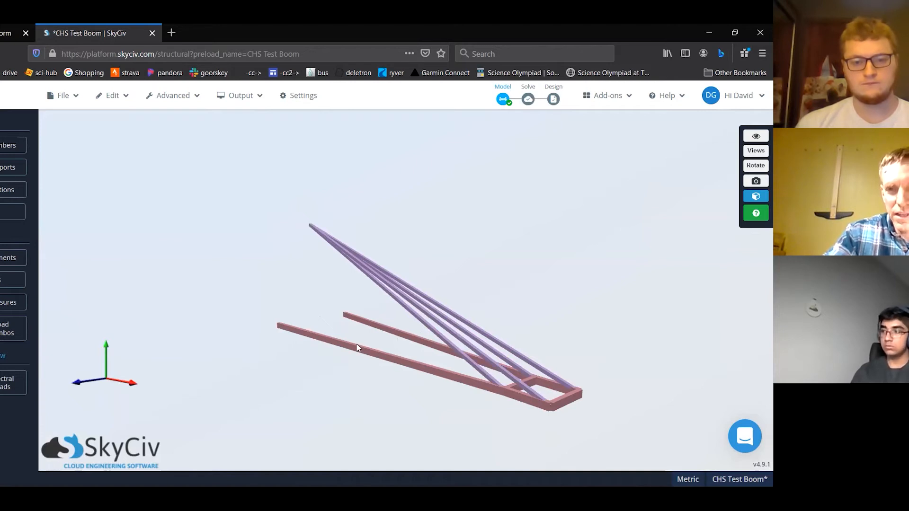
{"action": "left_click_drag", "start_coordinate": [348, 358], "coordinate": [359, 341]}
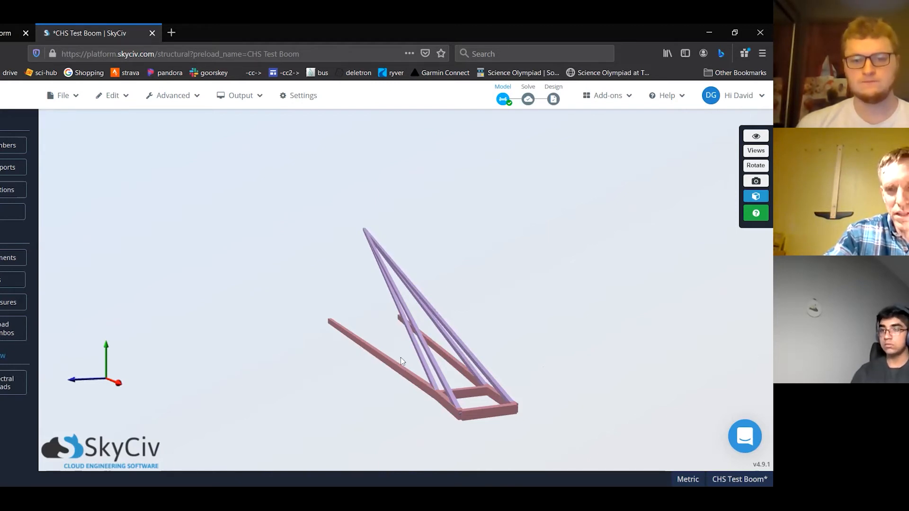
{"action": "left_click_drag", "start_coordinate": [386, 360], "coordinate": [333, 383]}
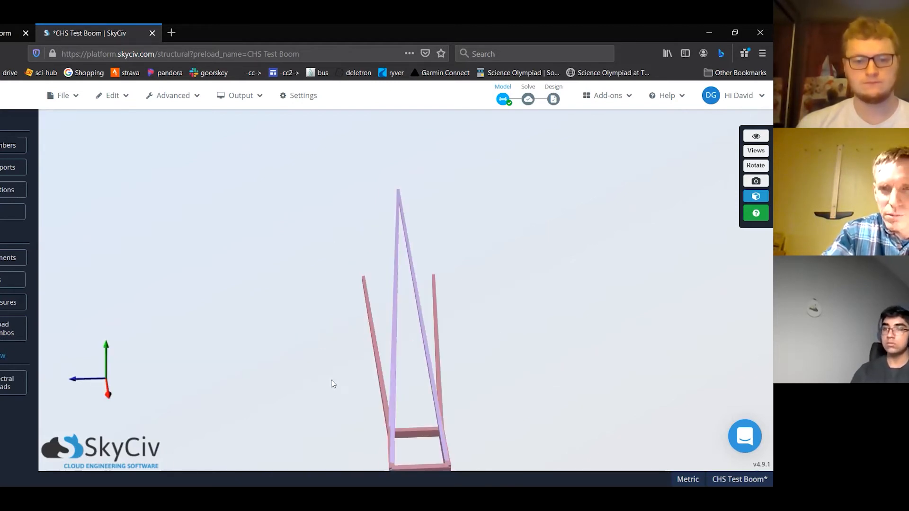
{"action": "left_click_drag", "start_coordinate": [412, 376], "coordinate": [406, 377]}
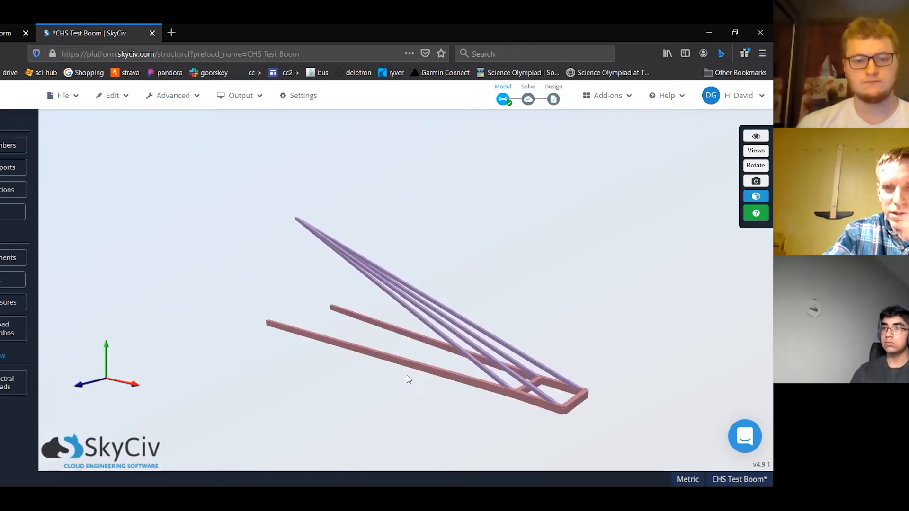
{"action": "left_click_drag", "start_coordinate": [127, 211], "coordinate": [296, 185]}
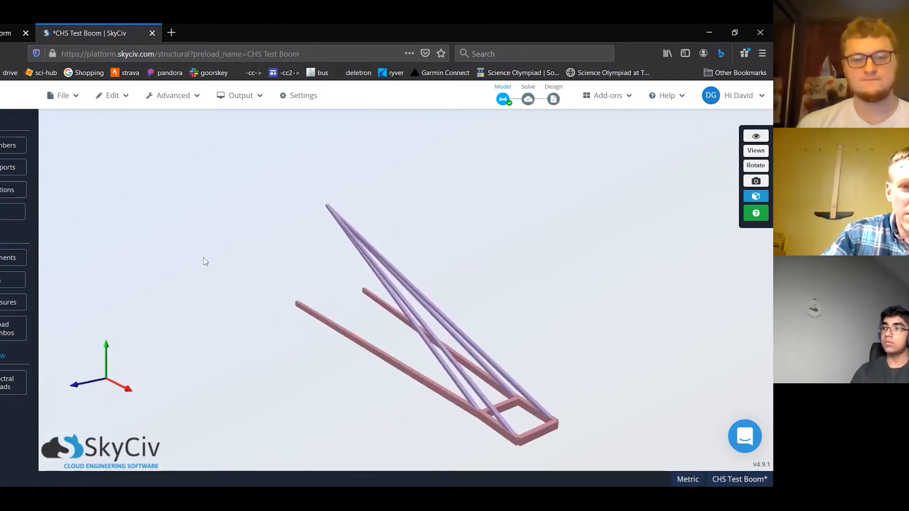
{"action": "scroll", "coordinate": [75, 204], "scroll_direction": "up", "scroll_amount": 1}
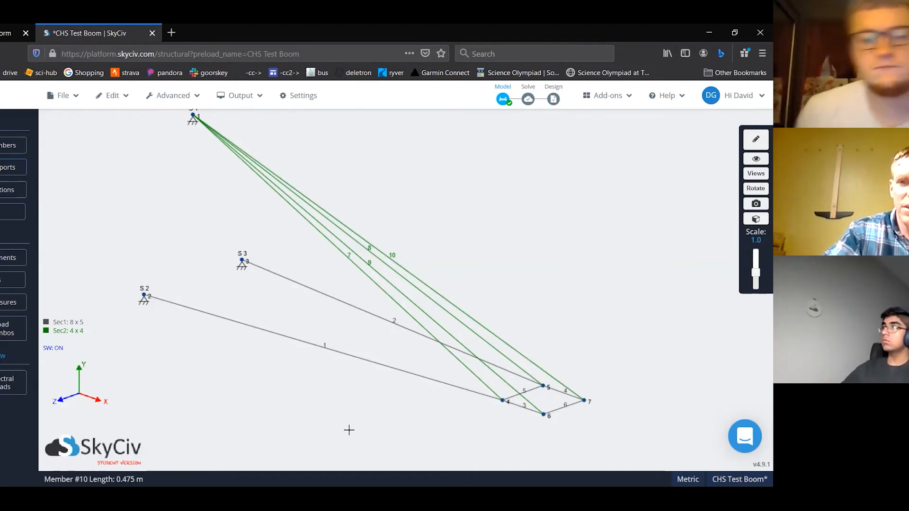
Open the self-weight settings, apply them and close the form
{"action": "left_click", "coordinate": [172, 303]}
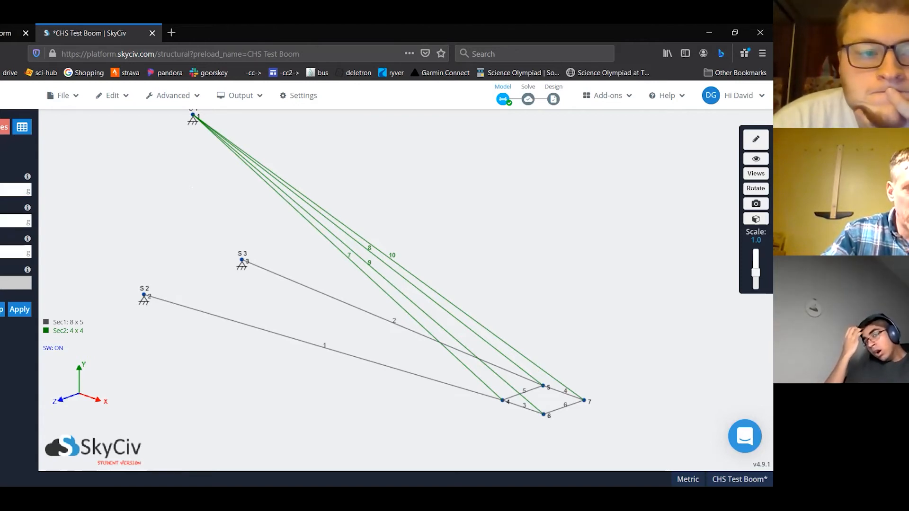
{"action": "left_click", "coordinate": [20, 309]}
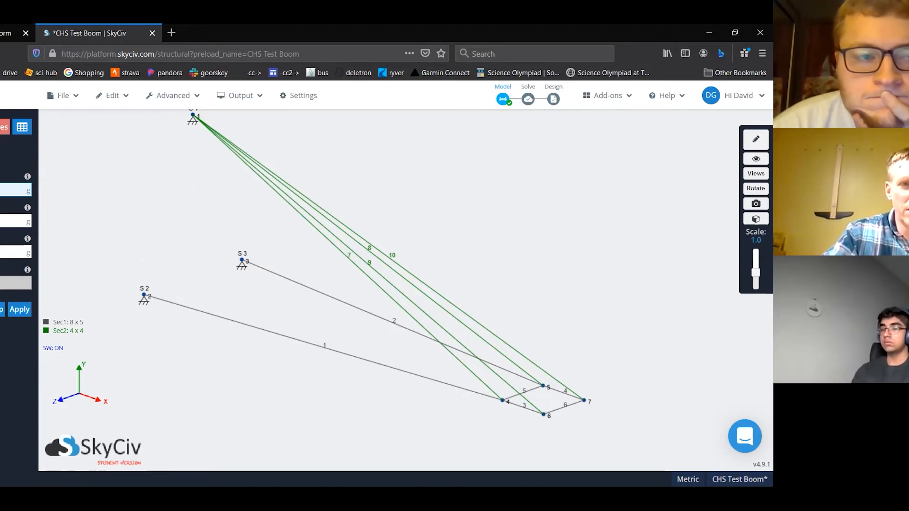
{"action": "left_click", "coordinate": [136, 183]}
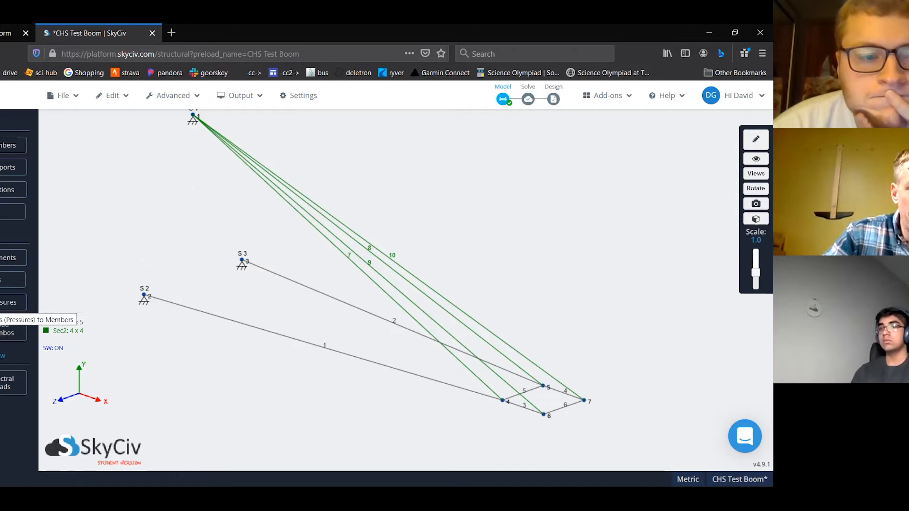
Start a two-way area load on the end frame, bounded by nodes 4, 6, 7 and 5
{"action": "left_click", "coordinate": [13, 302]}
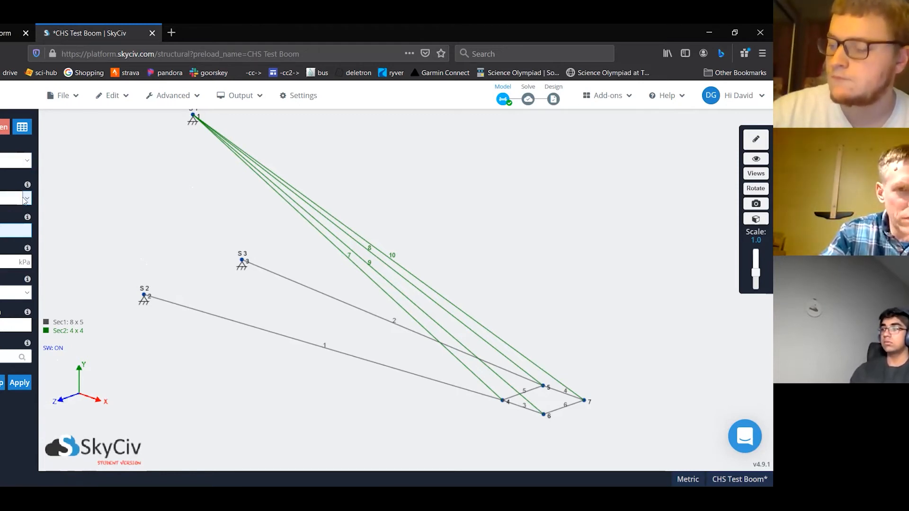
{"action": "left_click", "coordinate": [23, 198]}
{"action": "left_click", "coordinate": [9, 225]}
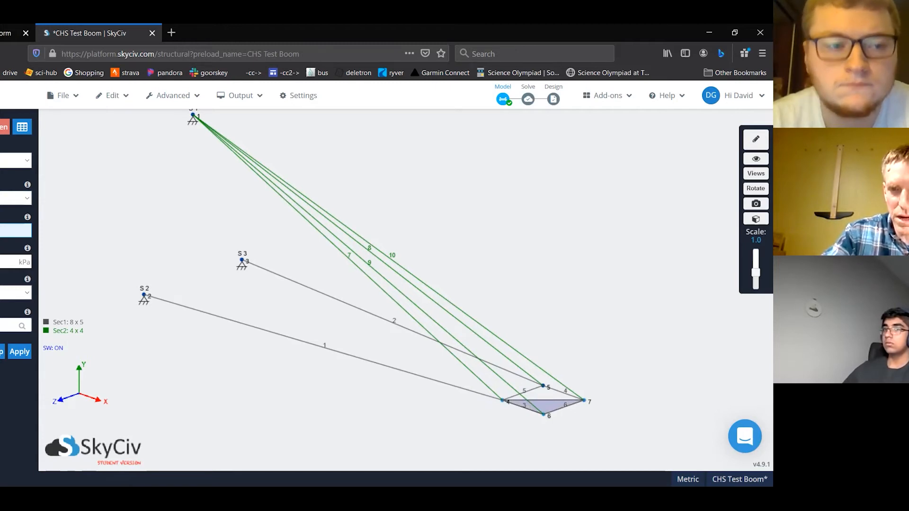
{"action": "type", "text": "5"}
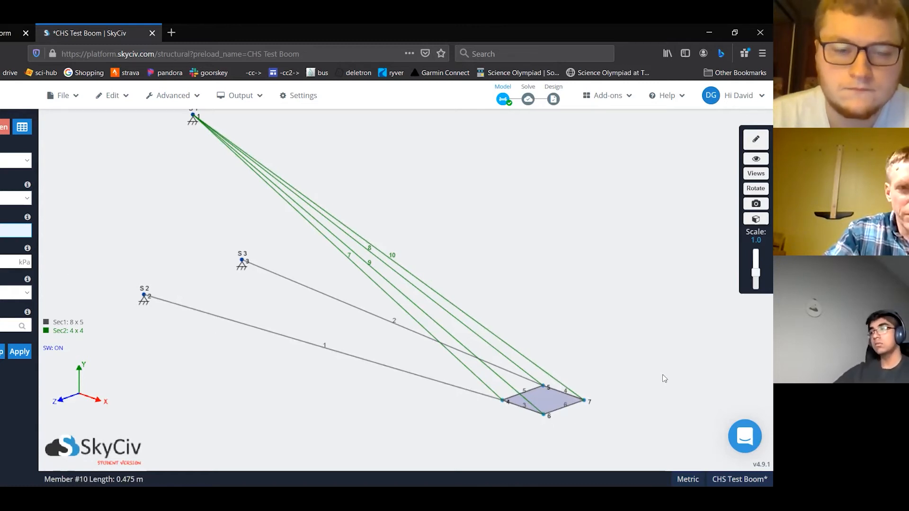
{"action": "key", "text": "Tab"}
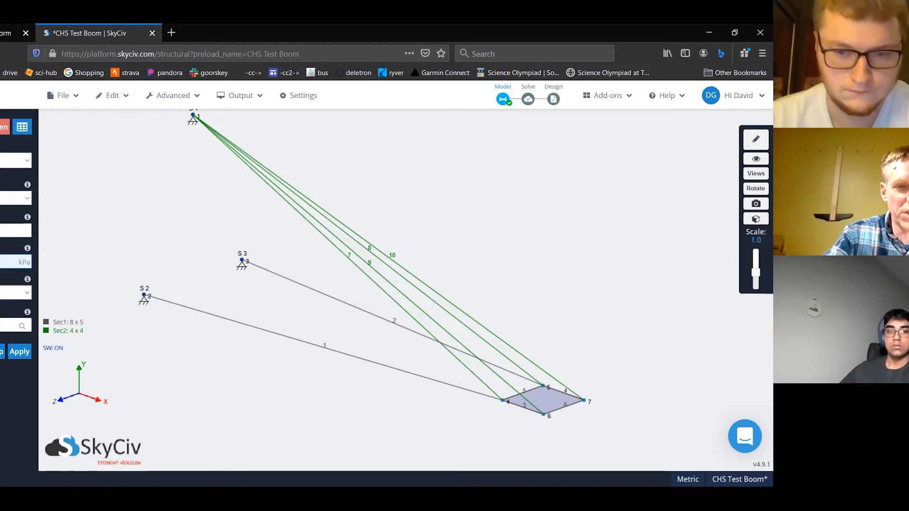
Choose the area load's direction and apply it at 1 kPa, permanently dismissing the notice about two-way loads with internal members
{"action": "left_click", "coordinate": [27, 293]}
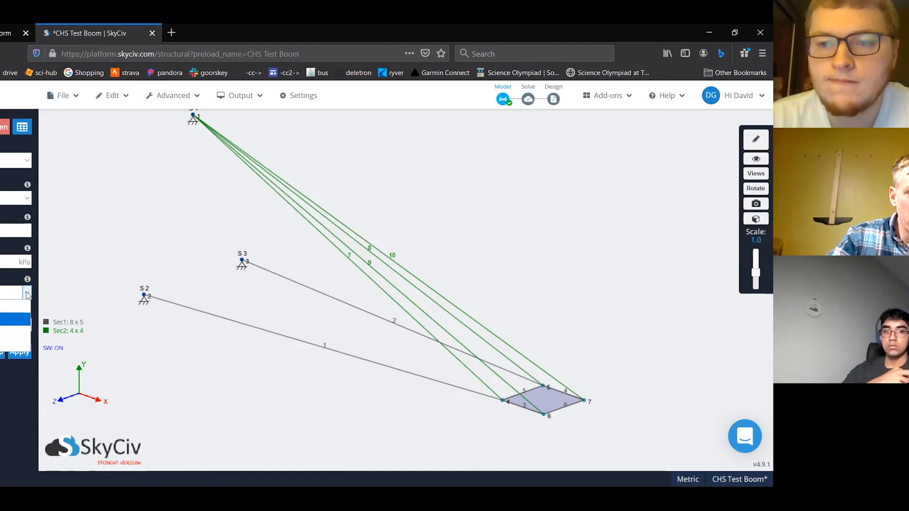
{"action": "left_click", "coordinate": [15, 319]}
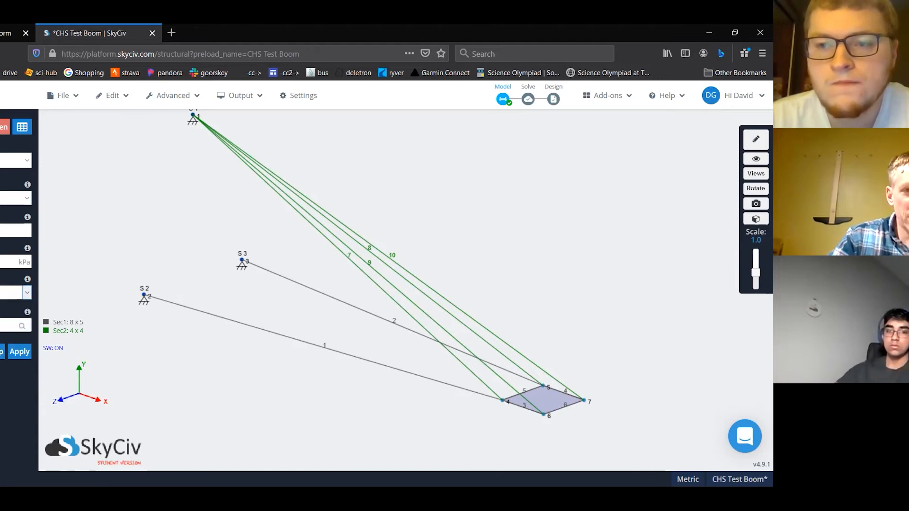
{"action": "left_click", "coordinate": [19, 353]}
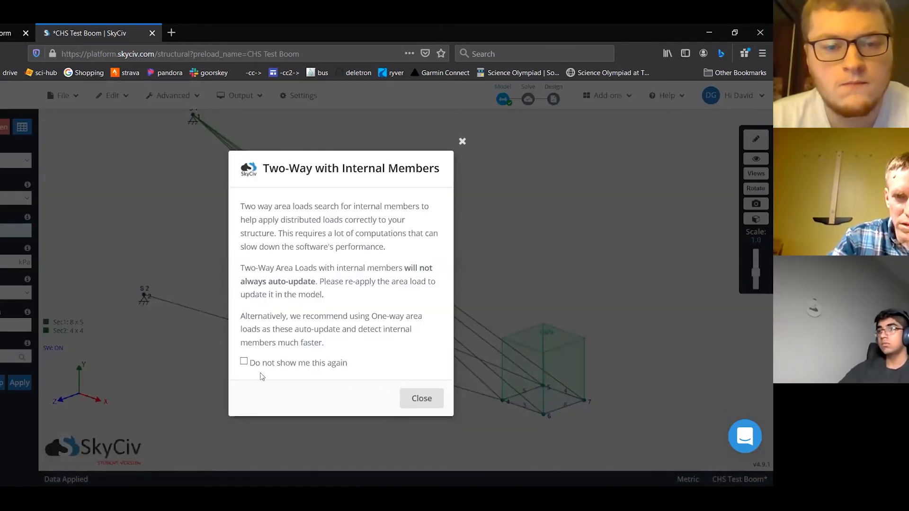
{"action": "left_click", "coordinate": [243, 362]}
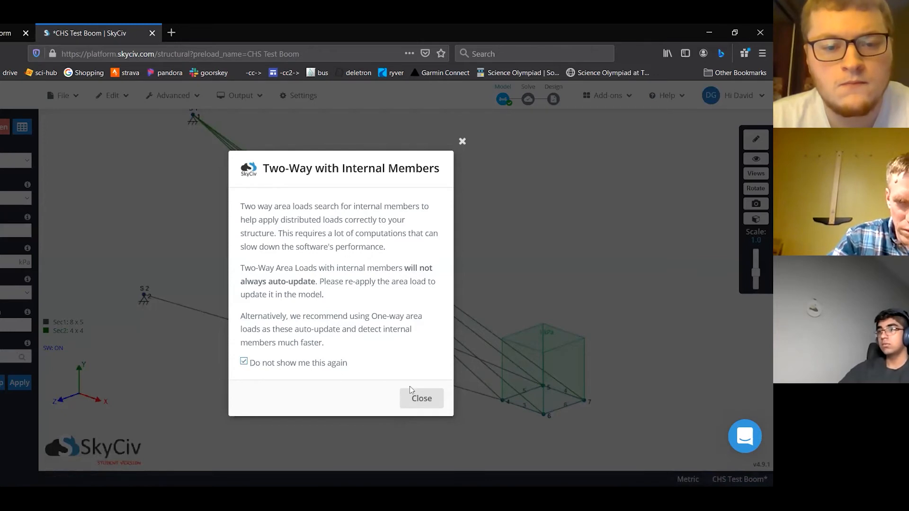
{"action": "left_click", "coordinate": [424, 398]}
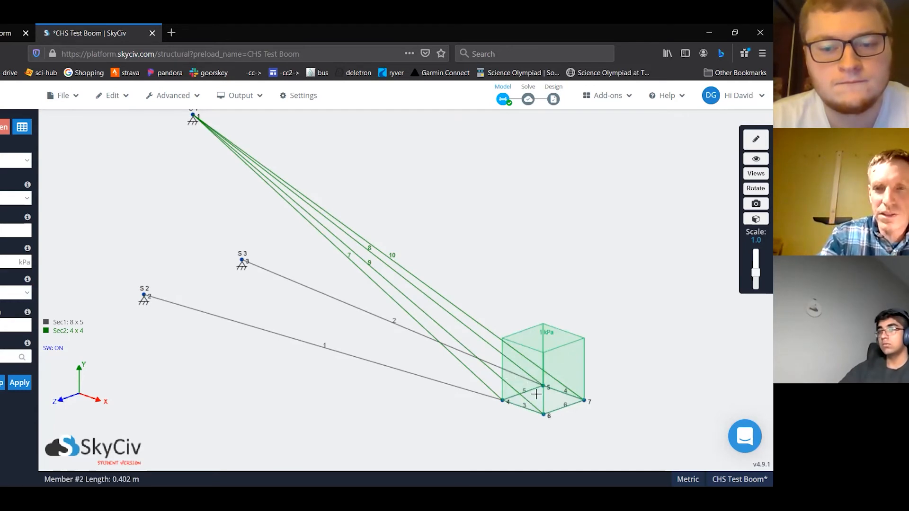
Save the boomilever model with its area load, leaving the version comment empty
{"action": "scroll", "coordinate": [109, 196], "scroll_direction": "up", "scroll_amount": 1}
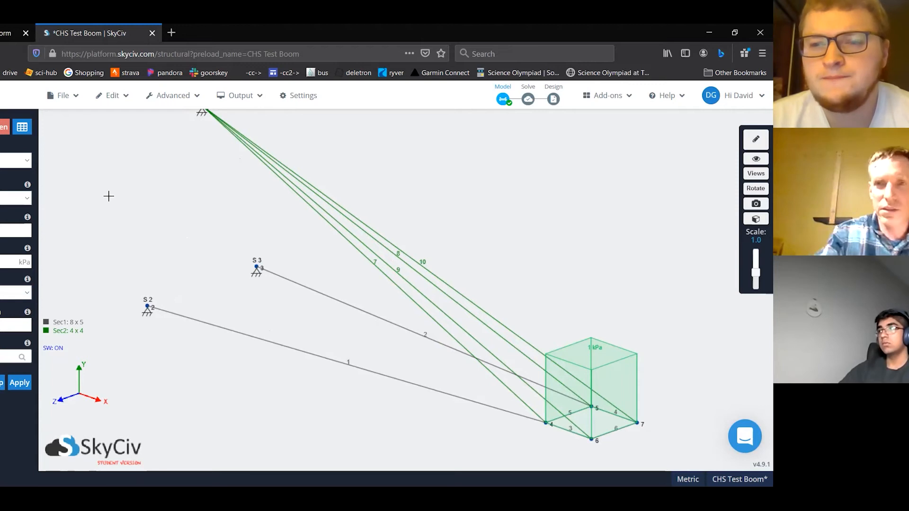
{"action": "scroll", "coordinate": [473, 204], "scroll_direction": "up", "scroll_amount": 3}
{"action": "scroll", "coordinate": [465, 187], "scroll_direction": "down", "scroll_amount": 1}
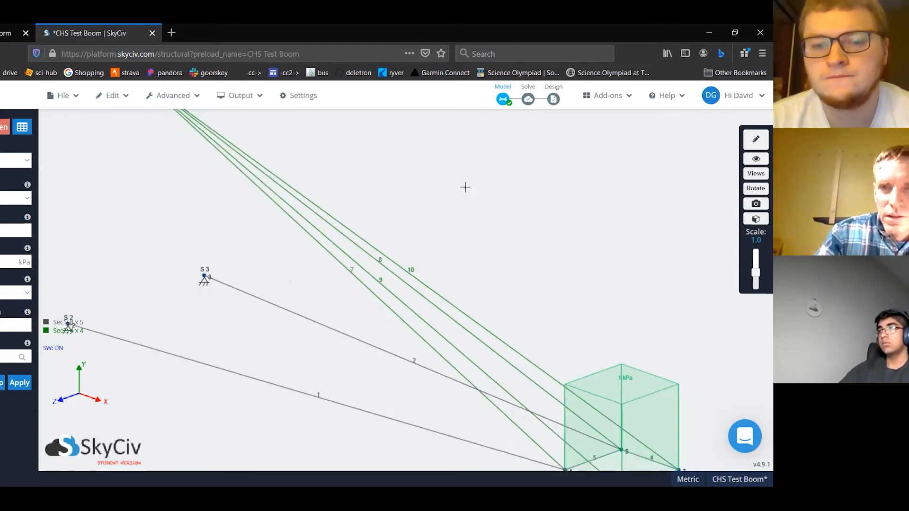
{"action": "scroll", "coordinate": [464, 187], "scroll_direction": "down", "scroll_amount": 2}
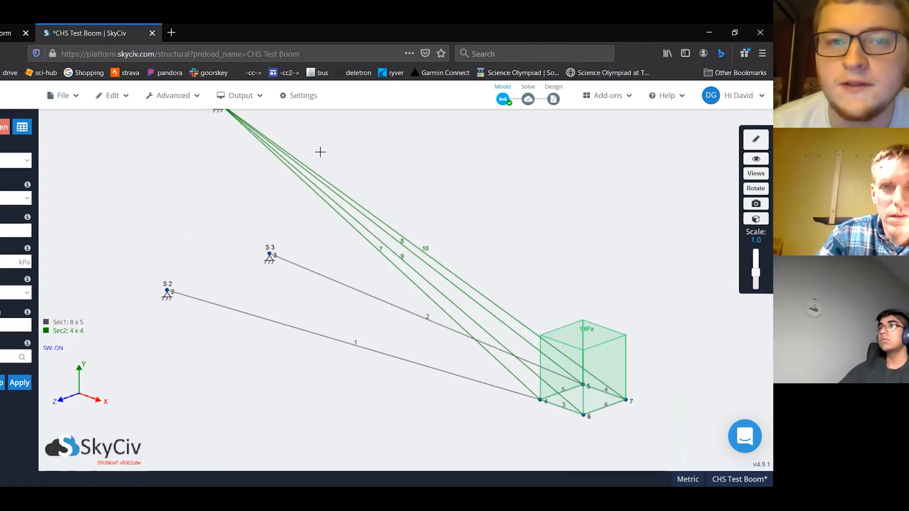
{"action": "left_click", "coordinate": [67, 96]}
{"action": "left_click", "coordinate": [81, 189]}
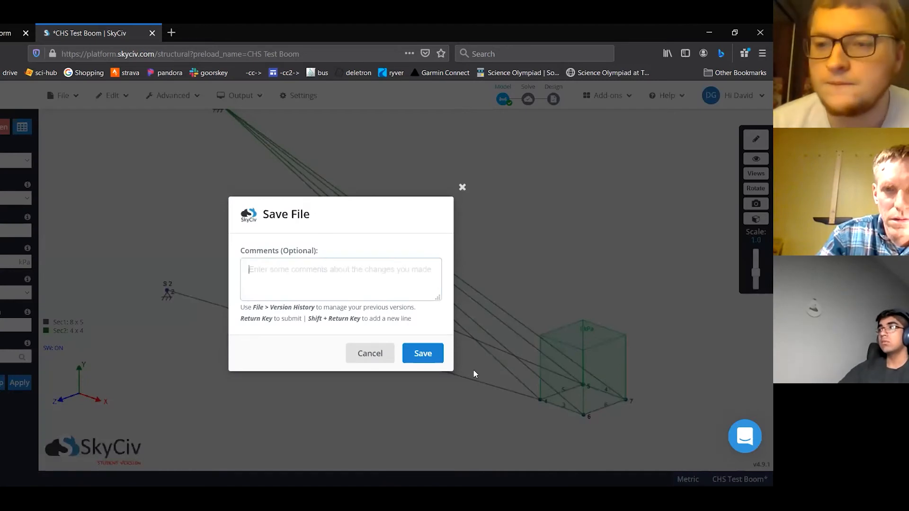
{"action": "left_click", "coordinate": [434, 356]}
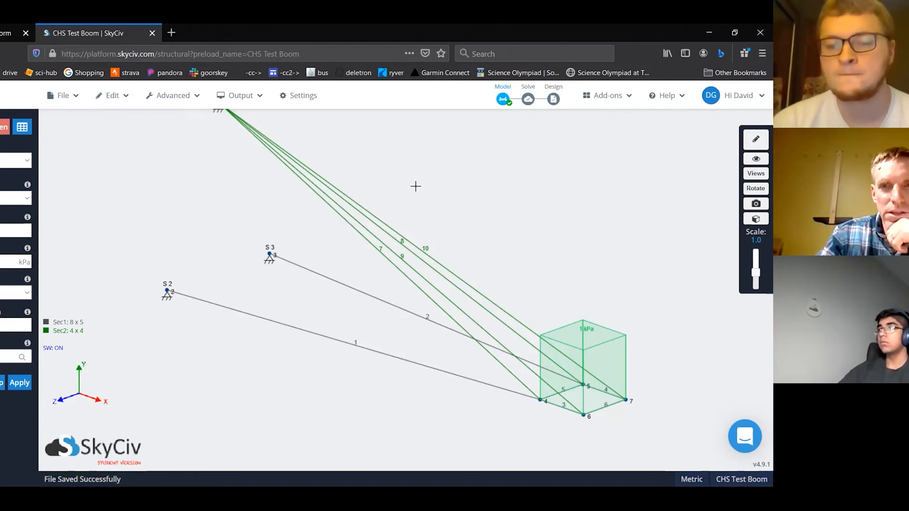
Open the Science Olympiad Structures add-on and test the boomilever in Competition Mode
{"action": "scroll", "coordinate": [416, 183], "scroll_direction": "up", "scroll_amount": 1}
{"action": "mouse_move", "coordinate": [416, 182]}
{"action": "left_mouse_down"}
{"action": "mouse_move", "coordinate": [420, 220]}
{"action": "mouse_move", "coordinate": [429, 183]}
{"action": "left_mouse_up"}
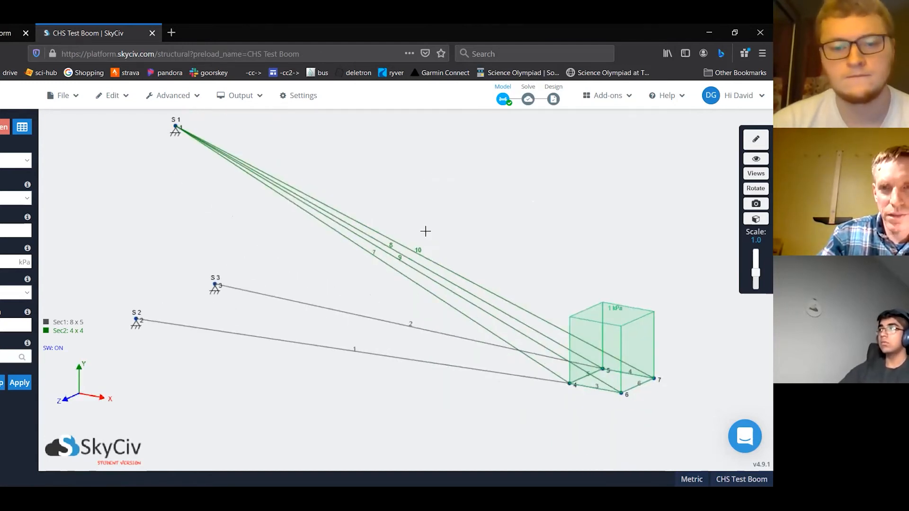
{"action": "scroll", "coordinate": [424, 231], "scroll_direction": "down", "scroll_amount": 1}
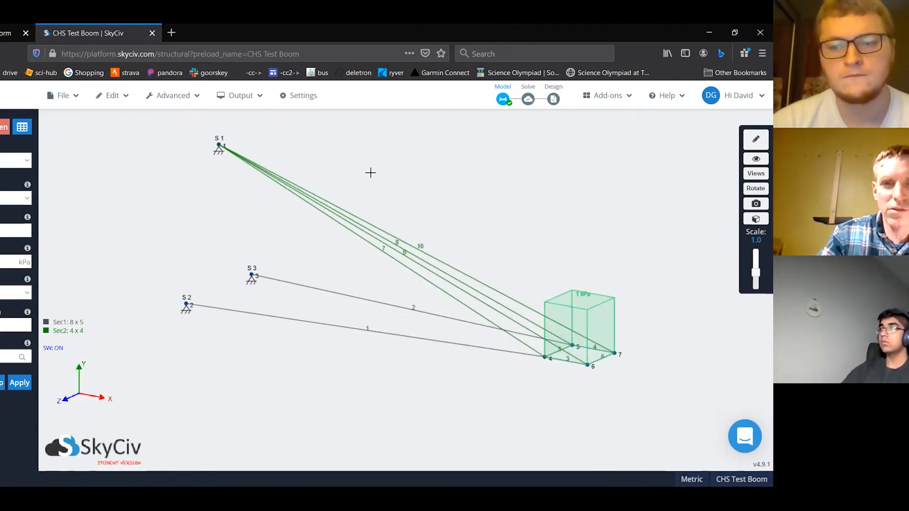
{"action": "mouse_move", "coordinate": [752, 274]}
{"action": "left_mouse_down"}
{"action": "mouse_move", "coordinate": [755, 264]}
{"action": "mouse_move", "coordinate": [756, 276]}
{"action": "left_mouse_up"}
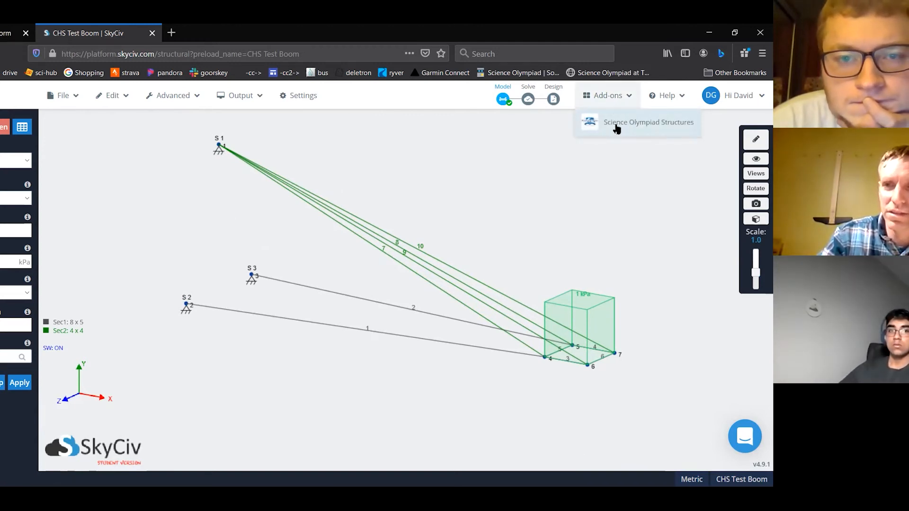
{"action": "left_click", "coordinate": [616, 125]}
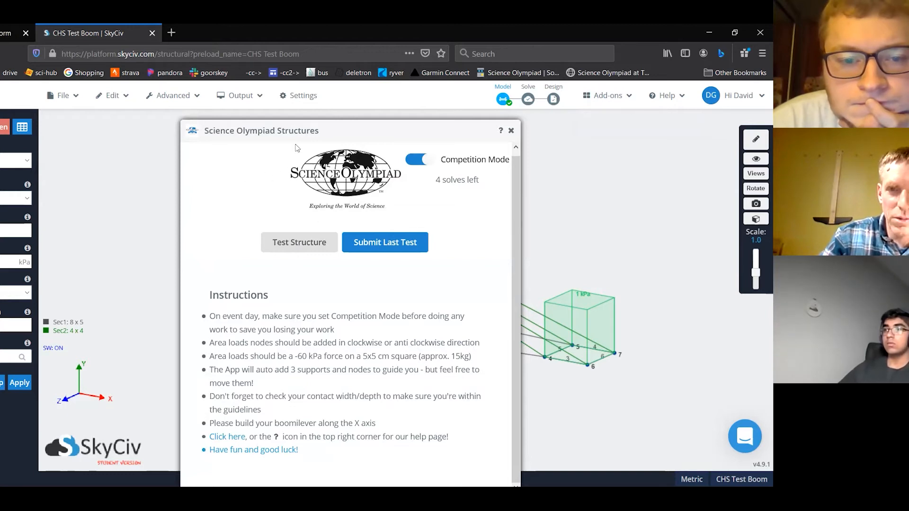
{"action": "mouse_move", "coordinate": [305, 132]}
{"action": "left_mouse_down"}
{"action": "mouse_move", "coordinate": [309, 114]}
{"action": "mouse_move", "coordinate": [310, 134]}
{"action": "left_mouse_up"}
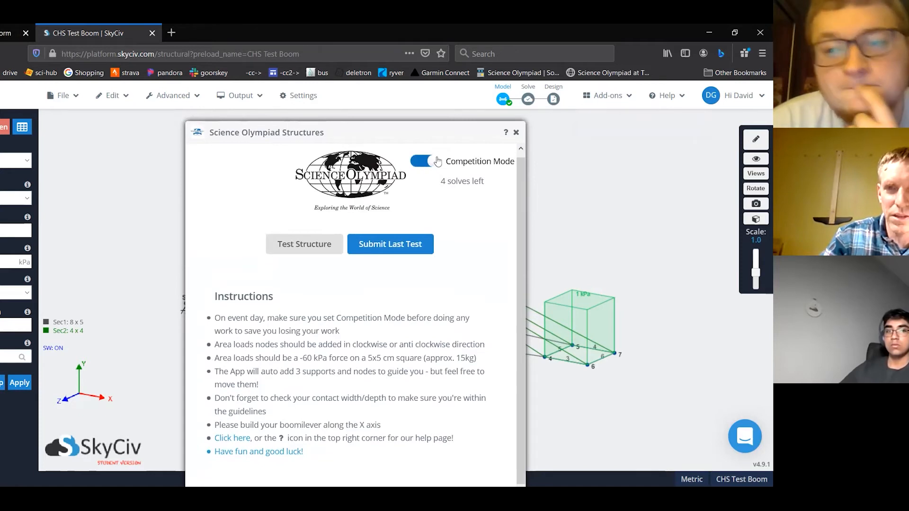
{"action": "left_click", "coordinate": [298, 245]}
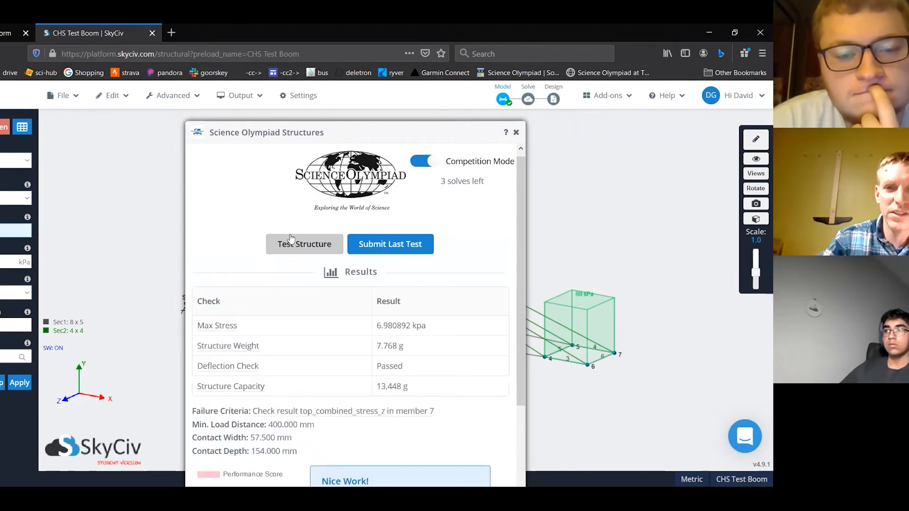
Examine the test results for structure weight, structure capacity, failure criteria, contact dimensions and performance score
{"action": "left_click_drag", "start_coordinate": [372, 124], "coordinate": [369, 115]}
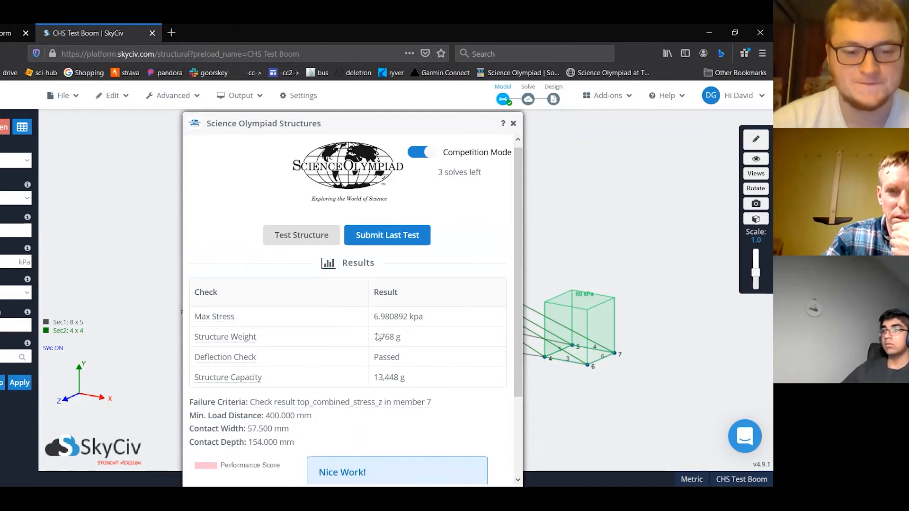
{"action": "left_click_drag", "start_coordinate": [374, 336], "coordinate": [417, 337]}
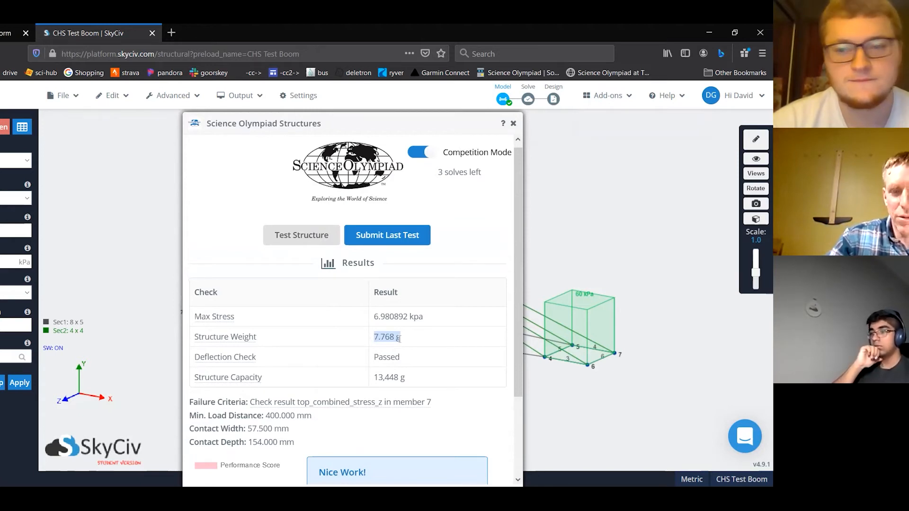
{"action": "double_click", "coordinate": [376, 377]}
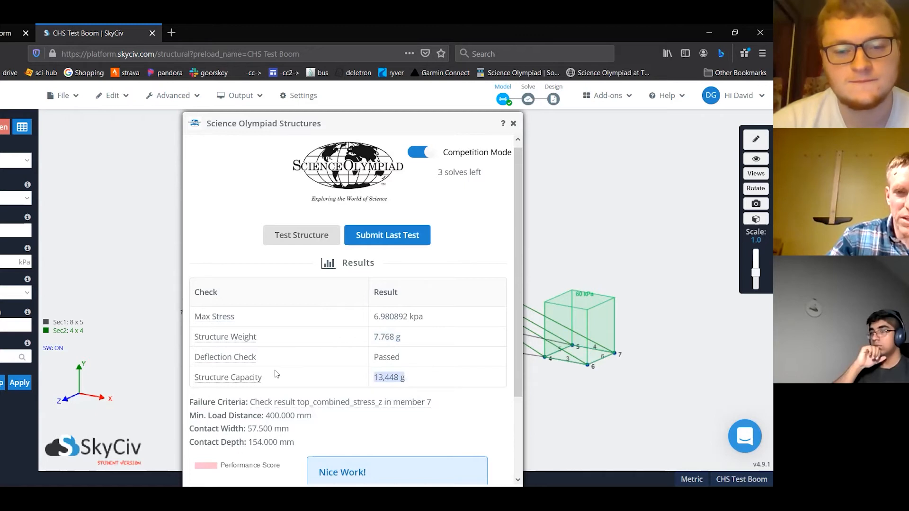
{"action": "scroll", "coordinate": [347, 333], "scroll_direction": "down", "scroll_amount": 2}
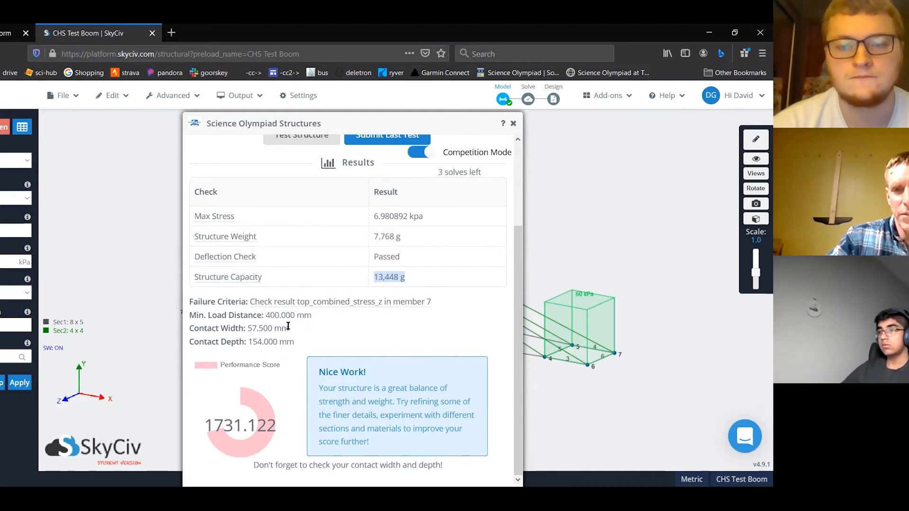
{"action": "scroll", "coordinate": [271, 362], "scroll_direction": "up", "scroll_amount": 3}
{"action": "scroll", "coordinate": [256, 345], "scroll_direction": "down", "scroll_amount": 3}
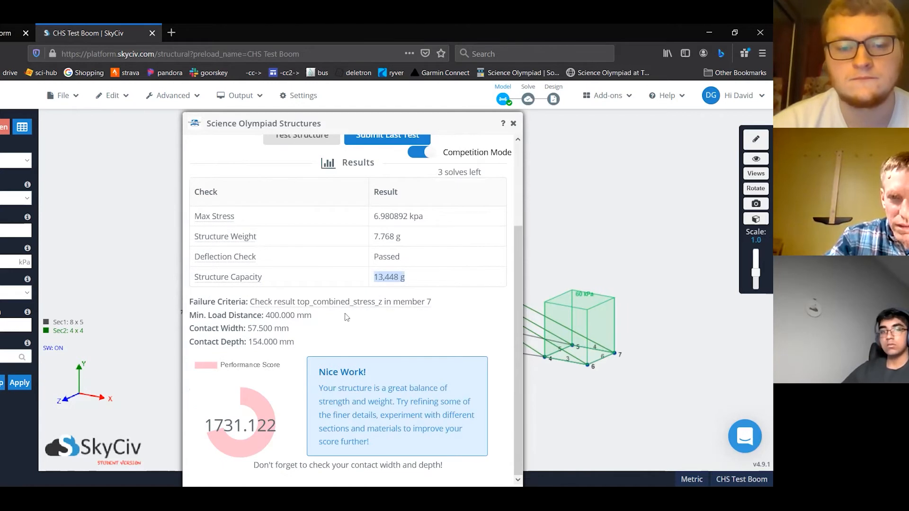
{"action": "mouse_move", "coordinate": [256, 304]}
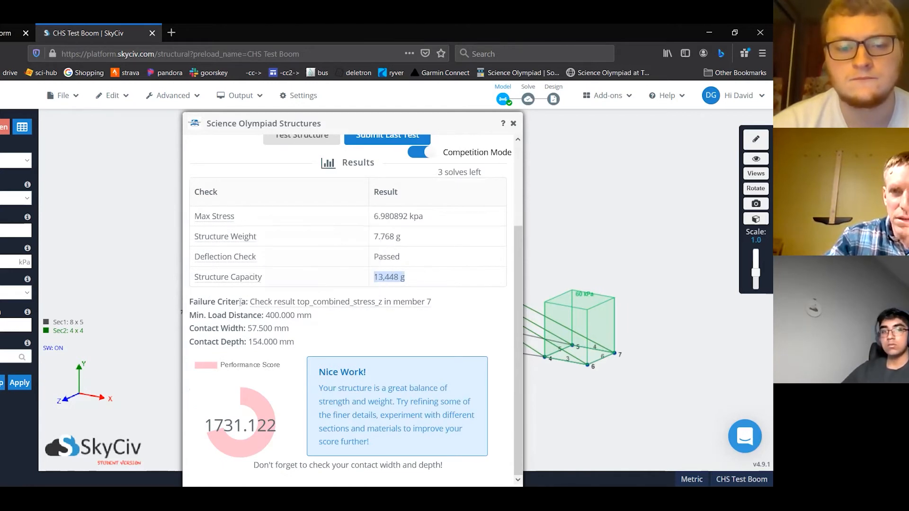
Review the failure criteria in the structure test results, and close the Science Olympiad Structures add-on
{"action": "scroll", "coordinate": [422, 203], "scroll_direction": "up", "scroll_amount": 3}
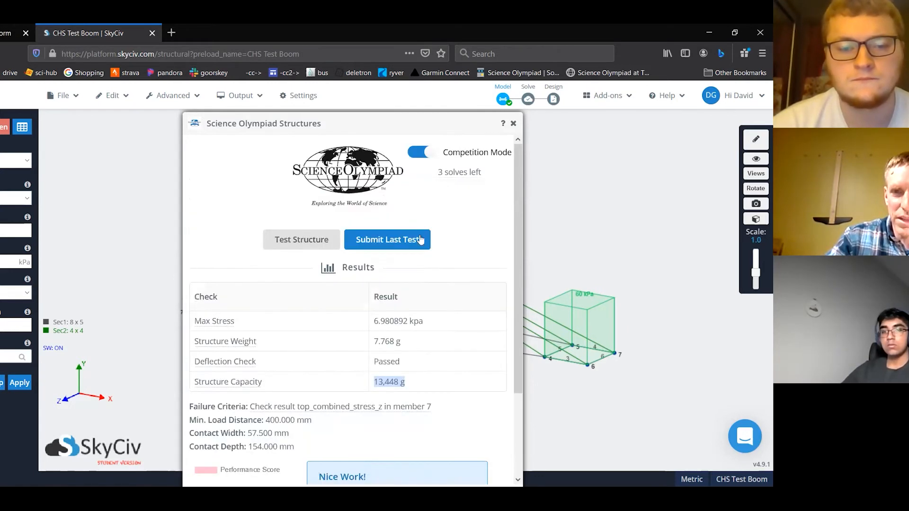
{"action": "scroll", "coordinate": [416, 235], "scroll_direction": "down", "scroll_amount": 2}
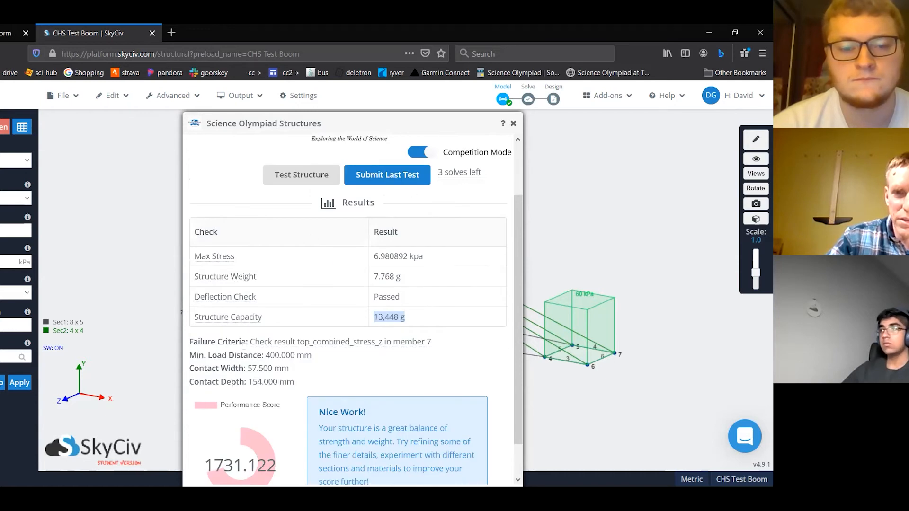
{"action": "left_click_drag", "start_coordinate": [250, 341], "coordinate": [437, 341]}
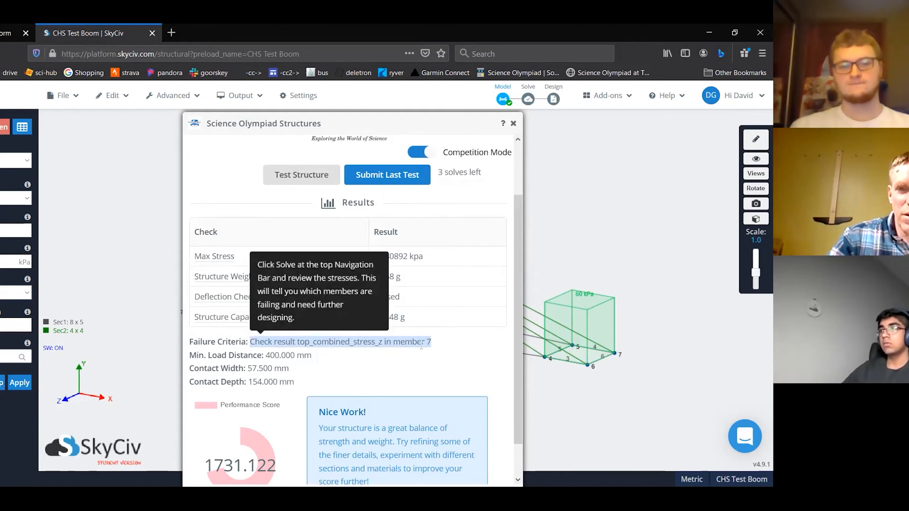
{"action": "left_click", "coordinate": [513, 124]}
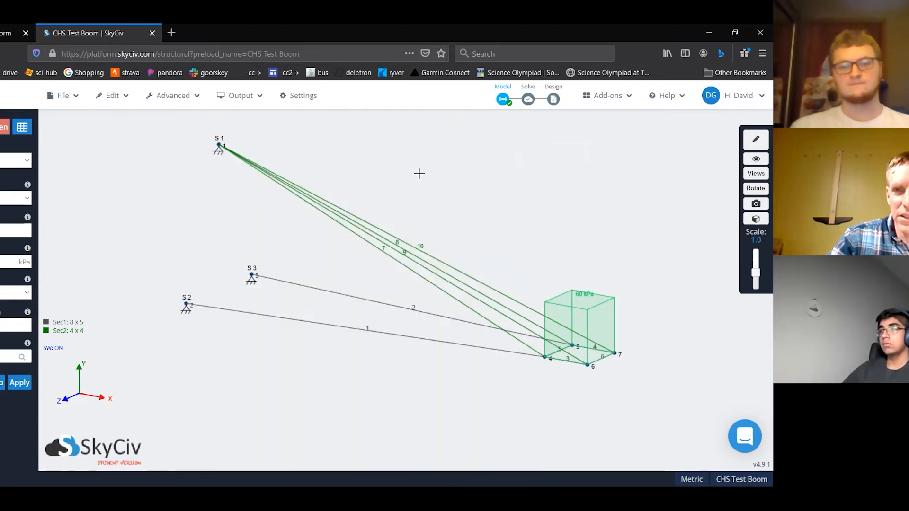
Run a Linear Static analysis of the boomilever and dismiss the completion message
{"action": "scroll", "coordinate": [418, 174], "scroll_direction": "up", "scroll_amount": 3}
{"action": "scroll", "coordinate": [332, 173], "scroll_direction": "down", "scroll_amount": 1}
{"action": "mouse_move", "coordinate": [530, 102]}
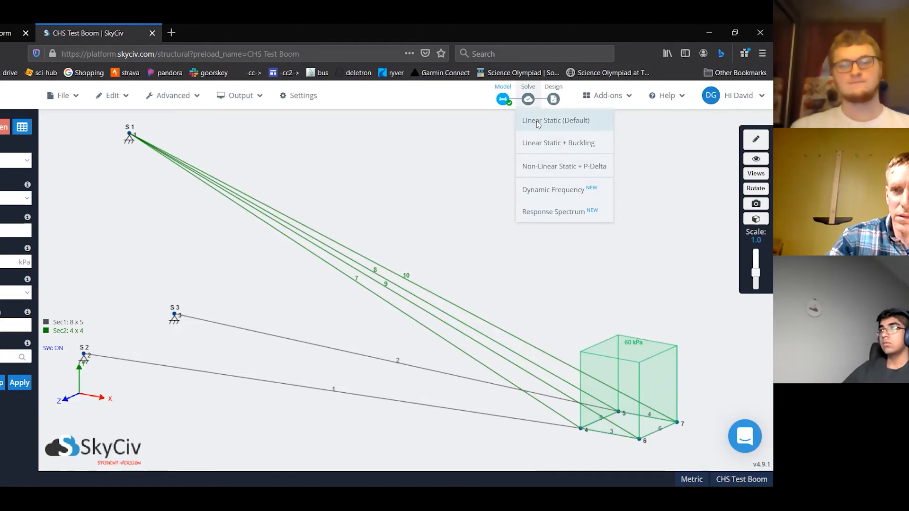
{"action": "left_click", "coordinate": [532, 122]}
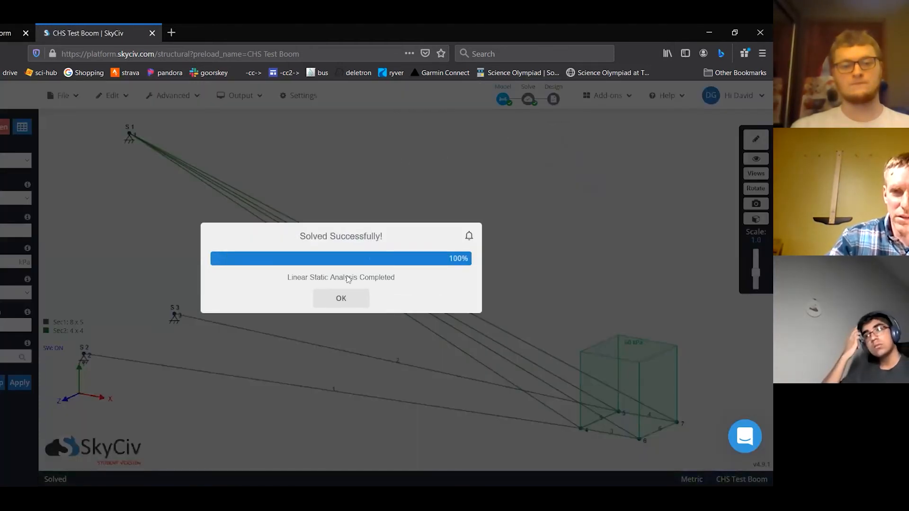
{"action": "left_click", "coordinate": [344, 299]}
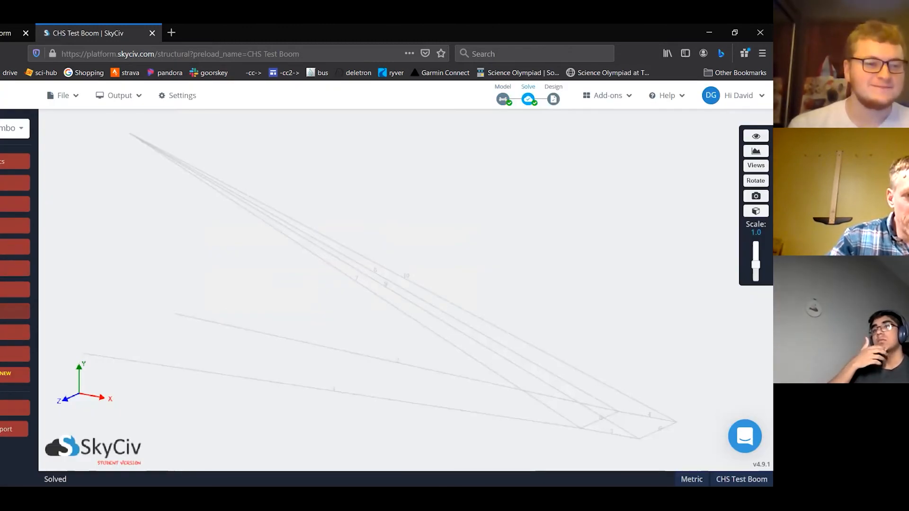
Display the member stress results with the diagrams of the whole boomilever in view
{"action": "left_click", "coordinate": [10, 311]}
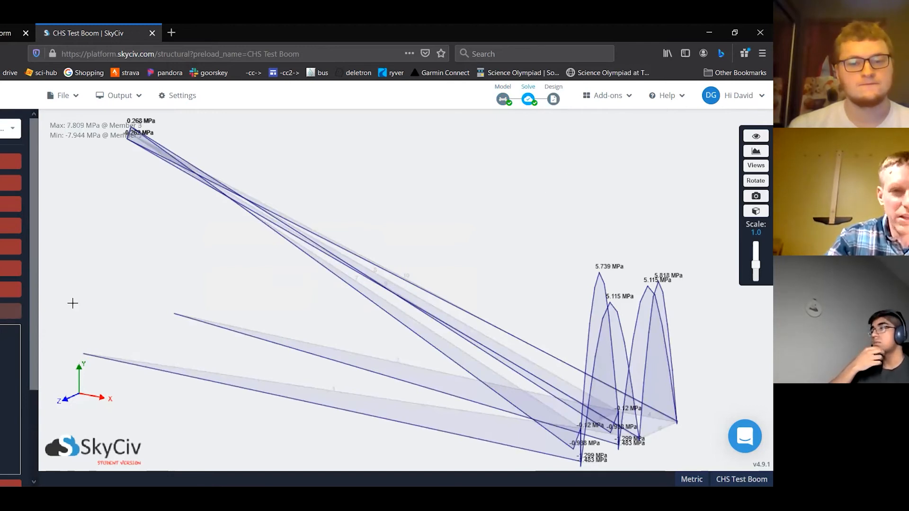
{"action": "left_click", "coordinate": [10, 311]}
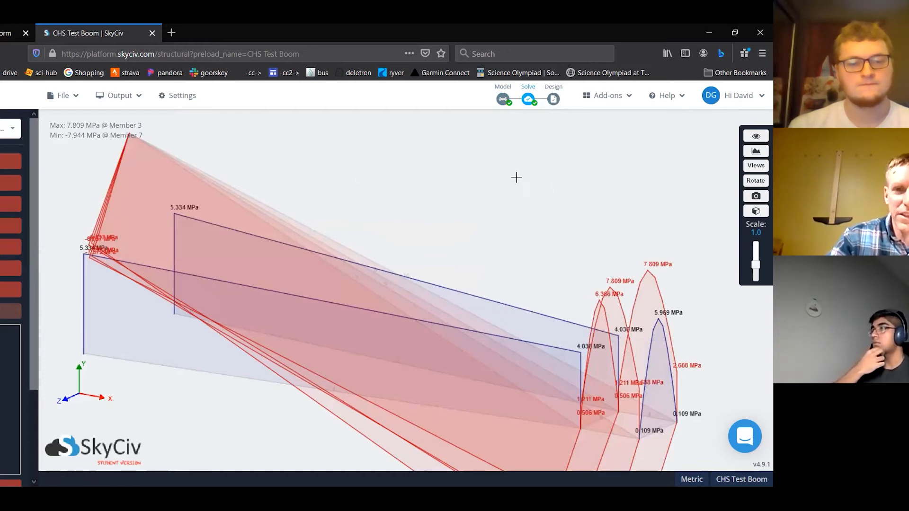
{"action": "scroll", "coordinate": [515, 174], "scroll_direction": "down", "scroll_amount": 1}
{"action": "scroll", "coordinate": [504, 182], "scroll_direction": "down", "scroll_amount": 1}
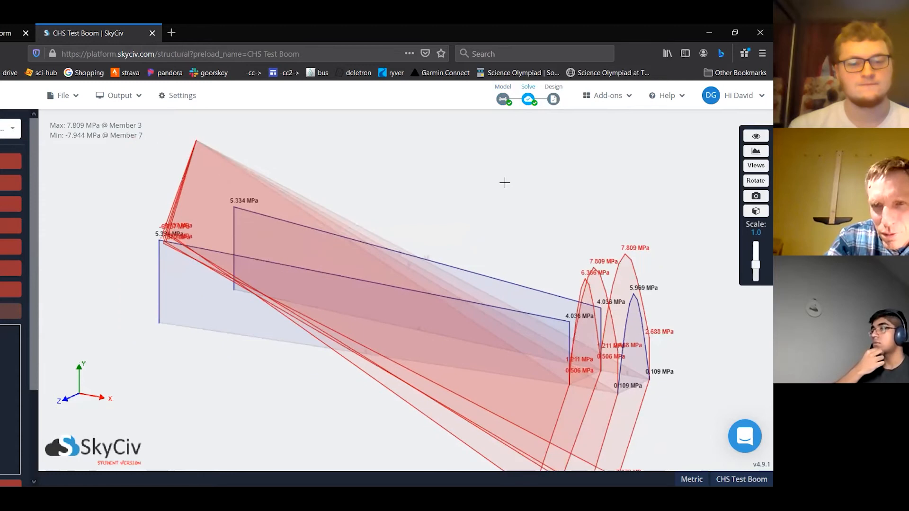
{"action": "scroll", "coordinate": [568, 374], "scroll_direction": "down", "scroll_amount": 1}
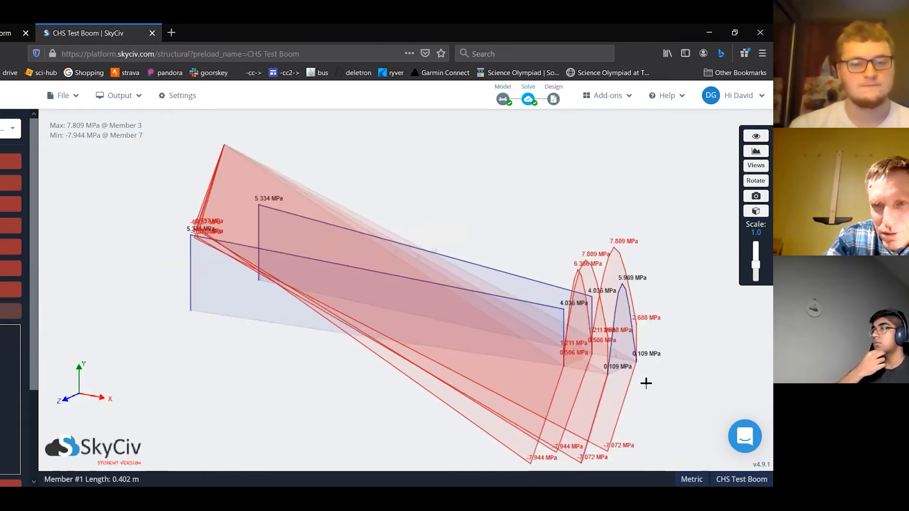
Examine the stress diagrams around the loaded end frame from close up and from several angles
{"action": "scroll", "coordinate": [625, 377], "scroll_direction": "up", "scroll_amount": 1}
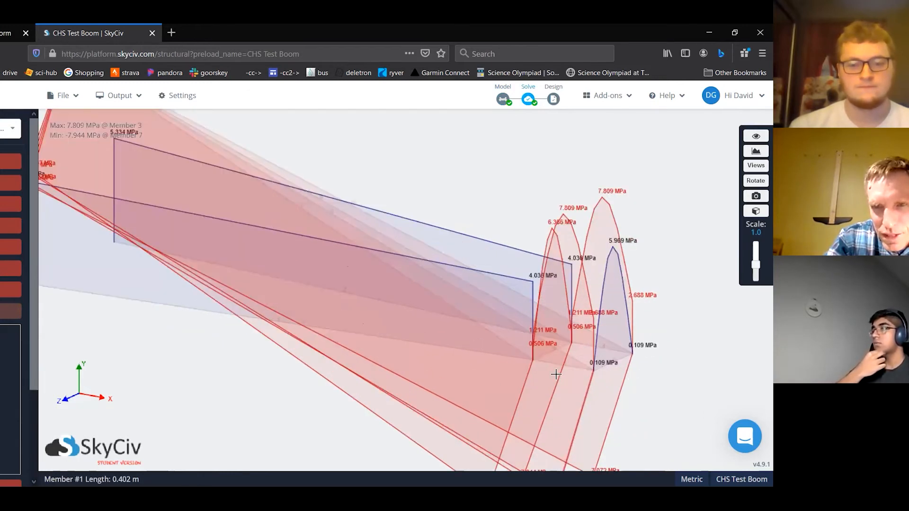
{"action": "scroll", "coordinate": [545, 372], "scroll_direction": "up", "scroll_amount": 1}
{"action": "scroll", "coordinate": [558, 381], "scroll_direction": "up", "scroll_amount": 1}
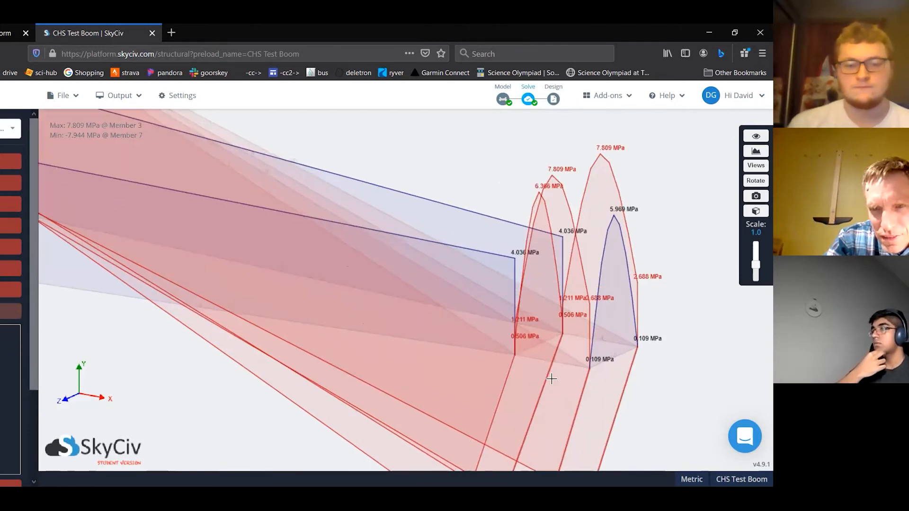
{"action": "scroll", "coordinate": [551, 379], "scroll_direction": "up", "scroll_amount": 2}
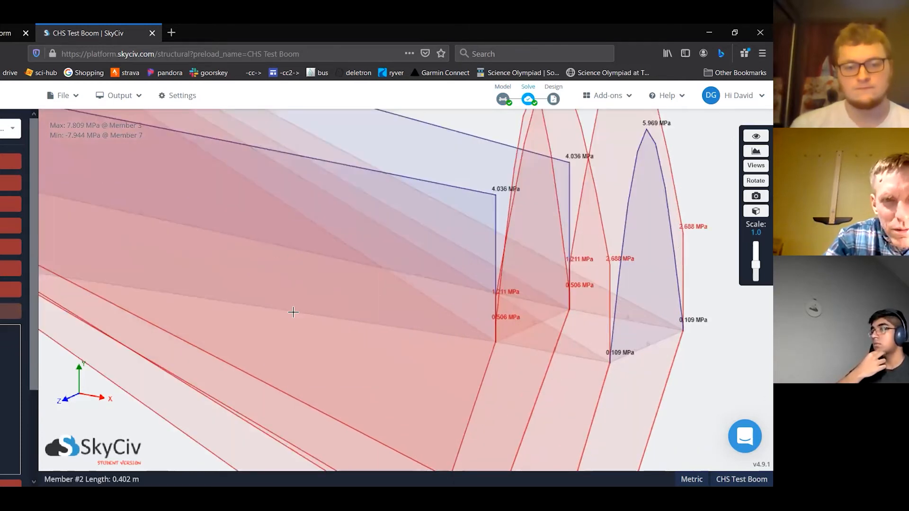
{"action": "scroll", "coordinate": [599, 328], "scroll_direction": "down", "scroll_amount": 2}
{"action": "scroll", "coordinate": [628, 328], "scroll_direction": "down", "scroll_amount": 2}
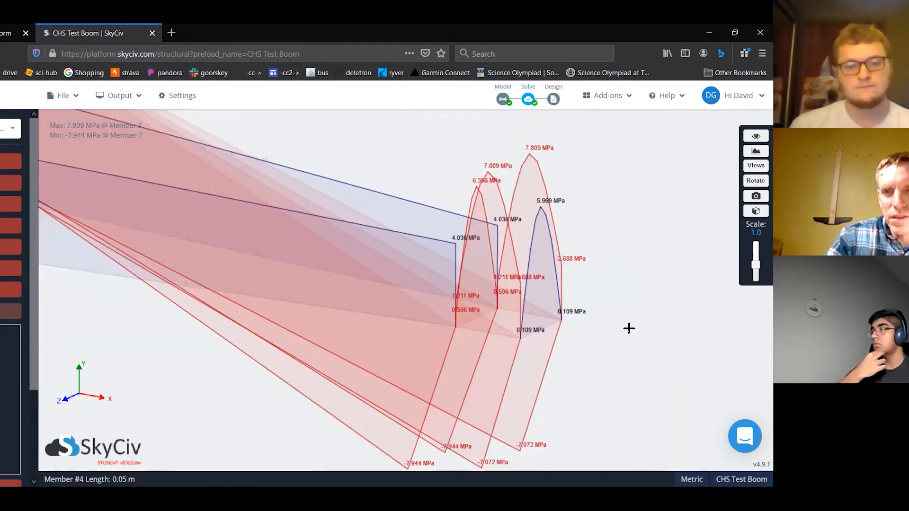
{"action": "left_click_drag", "start_coordinate": [765, 330], "coordinate": [691, 338]}
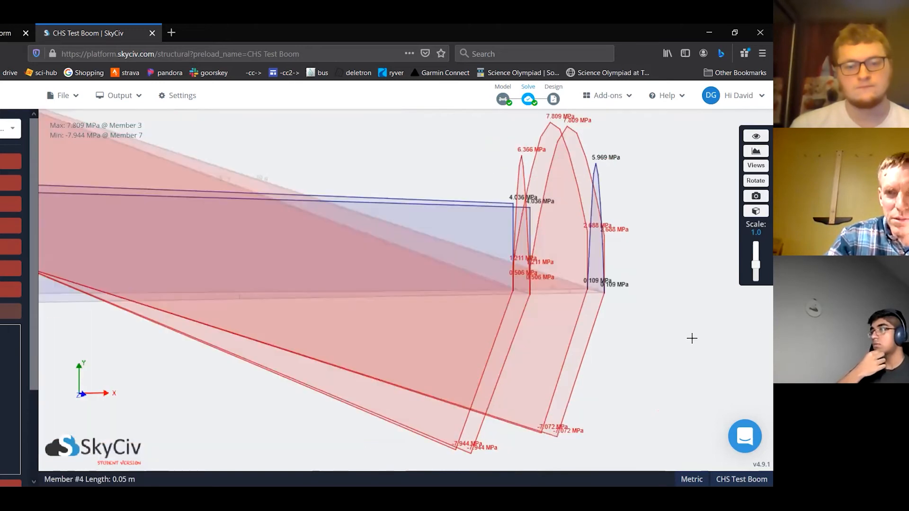
{"action": "left_click_drag", "start_coordinate": [643, 353], "coordinate": [641, 330]}
{"action": "left_click_drag", "start_coordinate": [532, 342], "coordinate": [529, 352]}
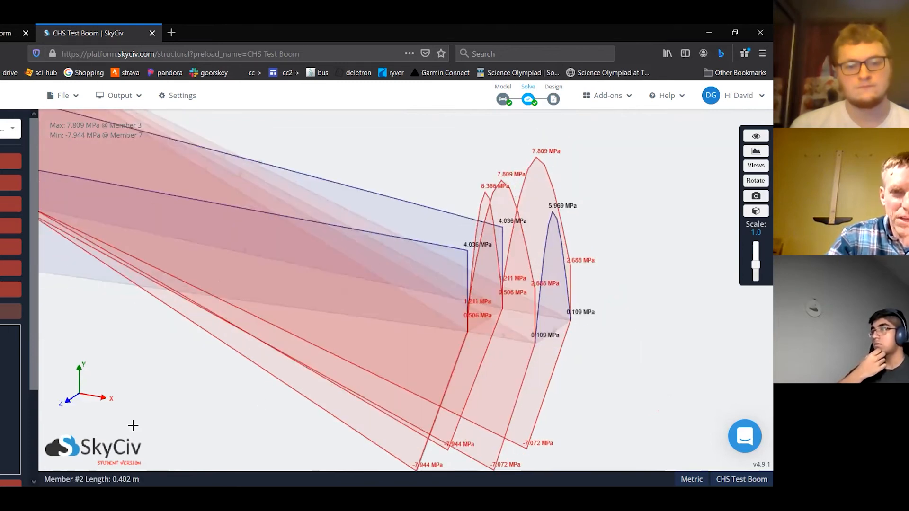
Isolate the stress diagrams of diagonal members 7 and 9 and compare their values
{"action": "scroll", "coordinate": [173, 336], "scroll_direction": "down", "scroll_amount": 3}
{"action": "left_click", "coordinate": [209, 276]}
{"action": "left_click_drag", "start_coordinate": [221, 241], "coordinate": [477, 264]}
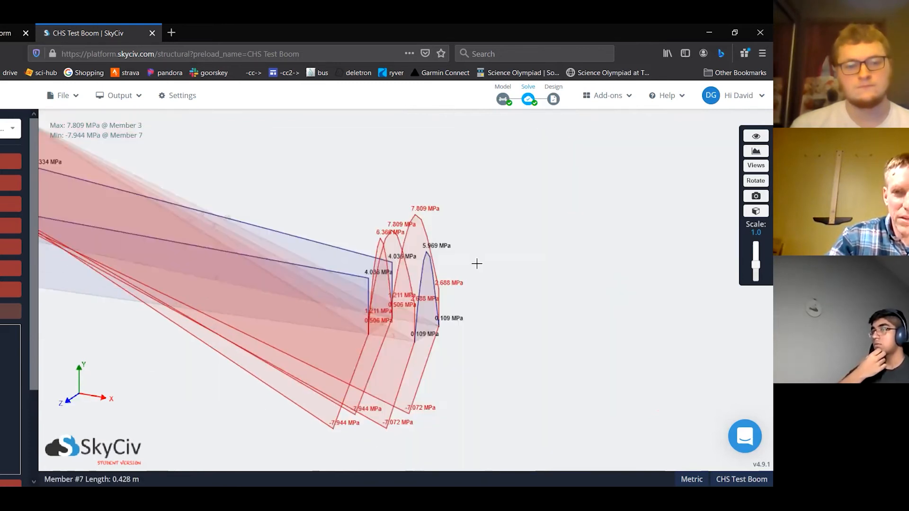
{"action": "left_click_drag", "start_coordinate": [317, 224], "coordinate": [454, 227]}
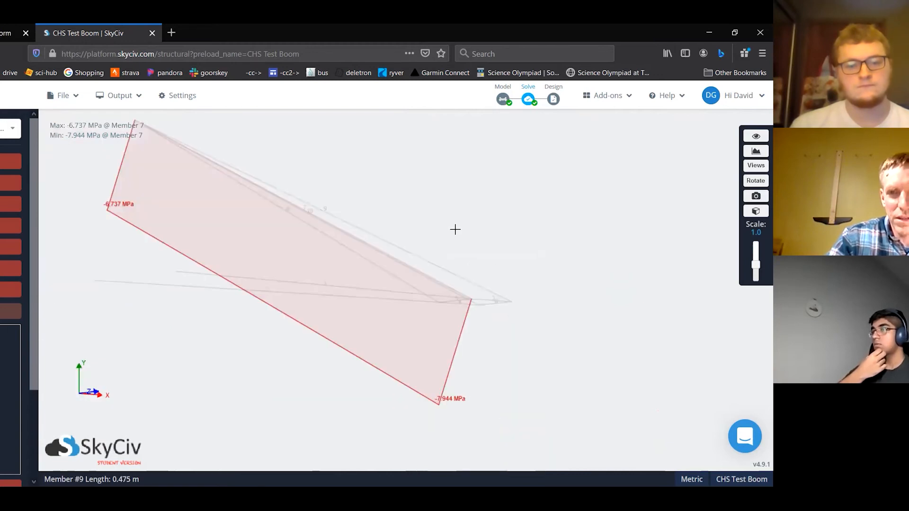
{"action": "right_click", "coordinate": [455, 228]}
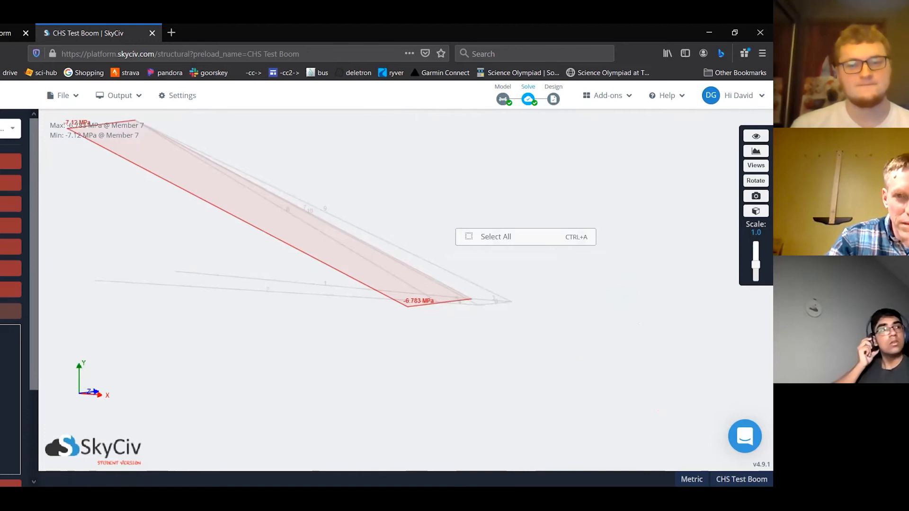
{"action": "right_click", "coordinate": [360, 183]}
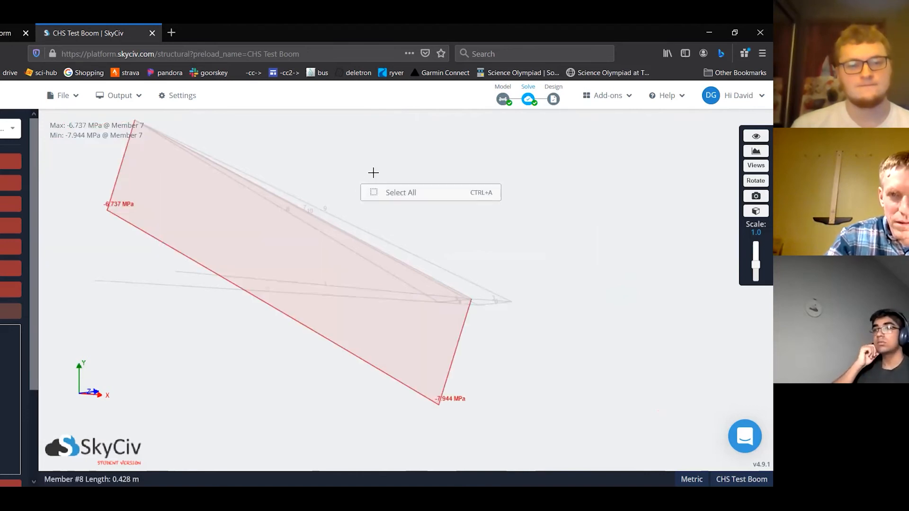
{"action": "right_click", "coordinate": [372, 171]}
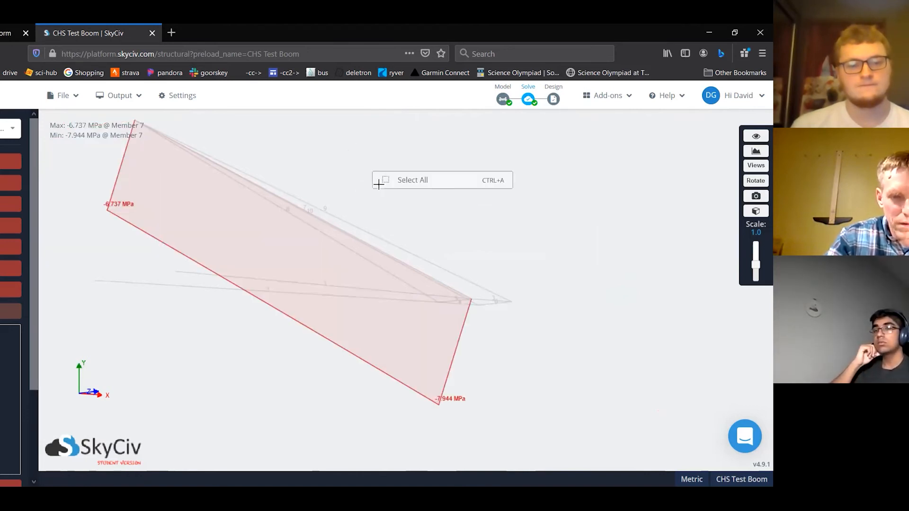
{"action": "left_click", "coordinate": [348, 161]}
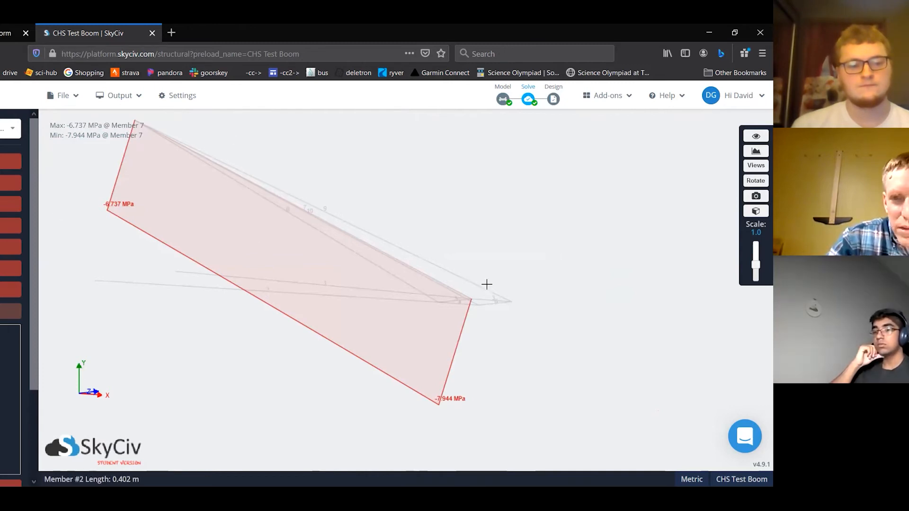
{"action": "left_click", "coordinate": [215, 290]}
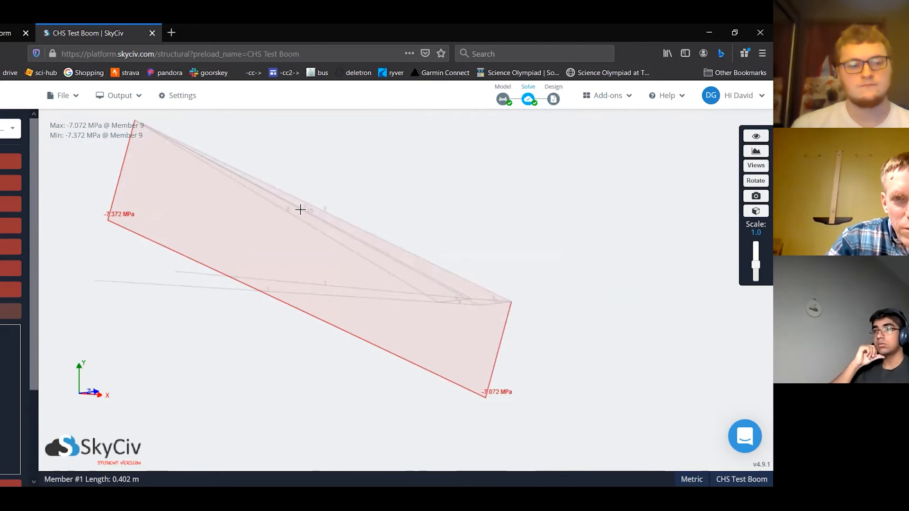
Inspect the diagonals' individual stress diagrams again, isolating members 8, 9 and 7 in turn
{"action": "left_click_drag", "start_coordinate": [448, 265], "coordinate": [404, 289]}
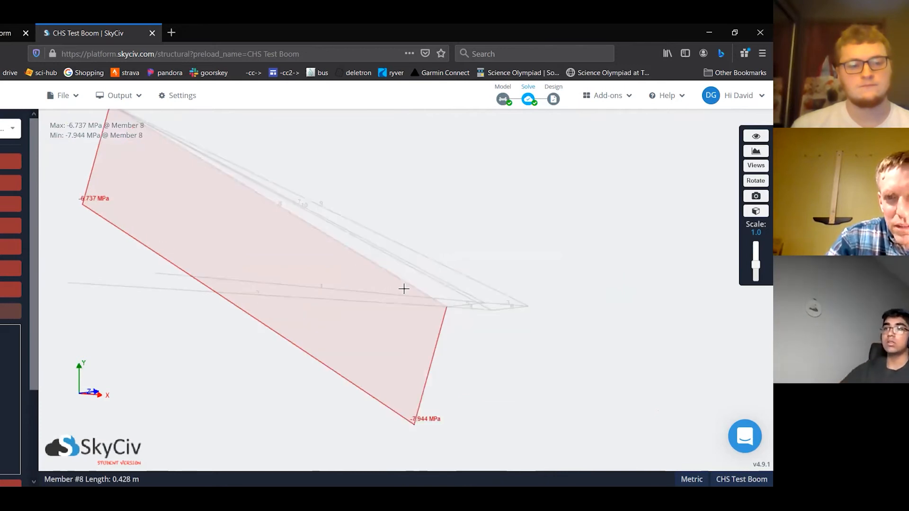
{"action": "left_click_drag", "start_coordinate": [326, 284], "coordinate": [344, 307]}
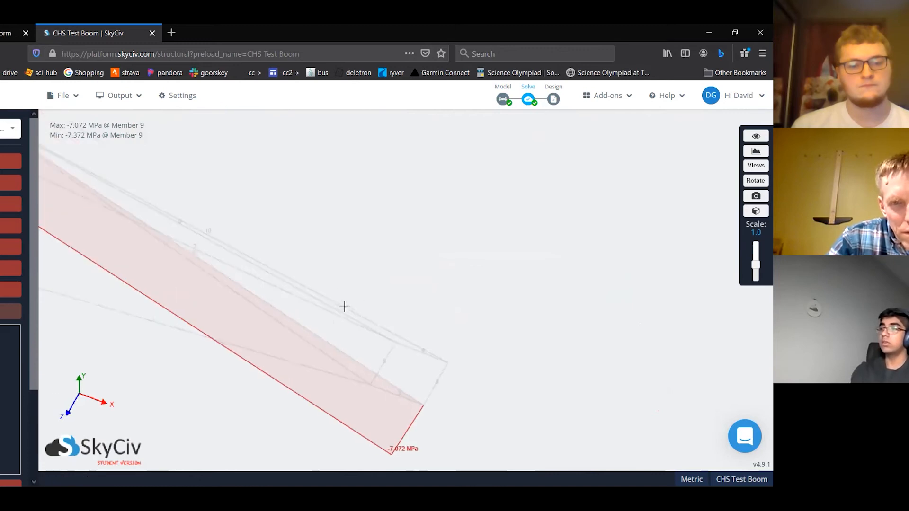
{"action": "left_click_drag", "start_coordinate": [283, 302], "coordinate": [279, 306]}
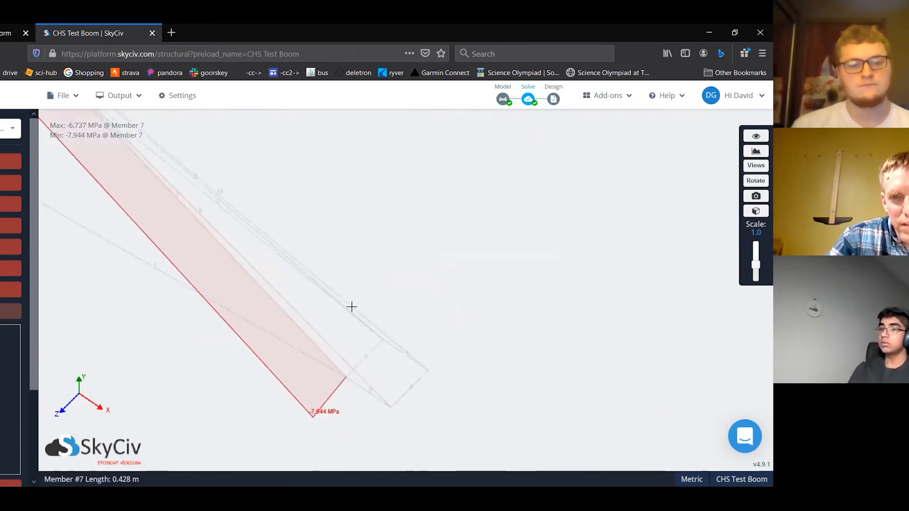
{"action": "left_click_drag", "start_coordinate": [370, 292], "coordinate": [355, 300]}
Examine the stress diagram of lower member 2 along its full length, and compare it with diagonal member 7
{"action": "left_click_drag", "start_coordinate": [583, 329], "coordinate": [651, 322]}
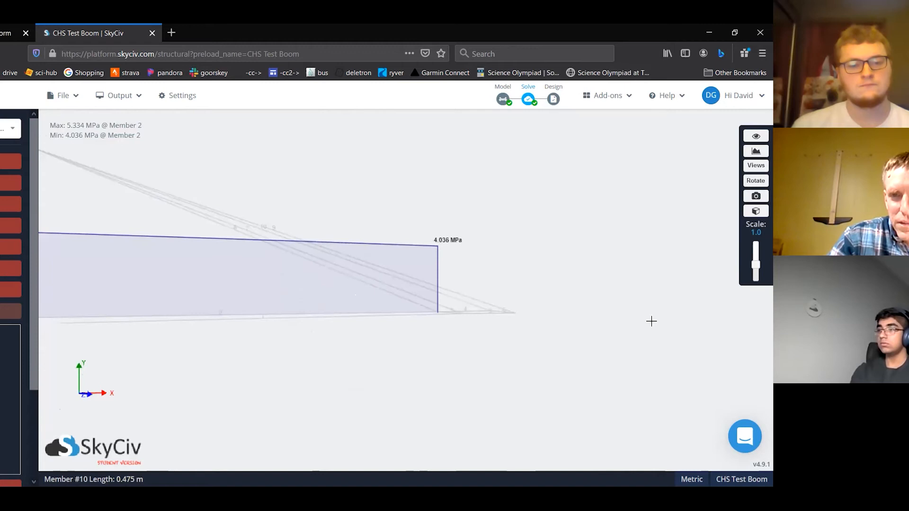
{"action": "left_click_drag", "start_coordinate": [577, 341], "coordinate": [528, 316]}
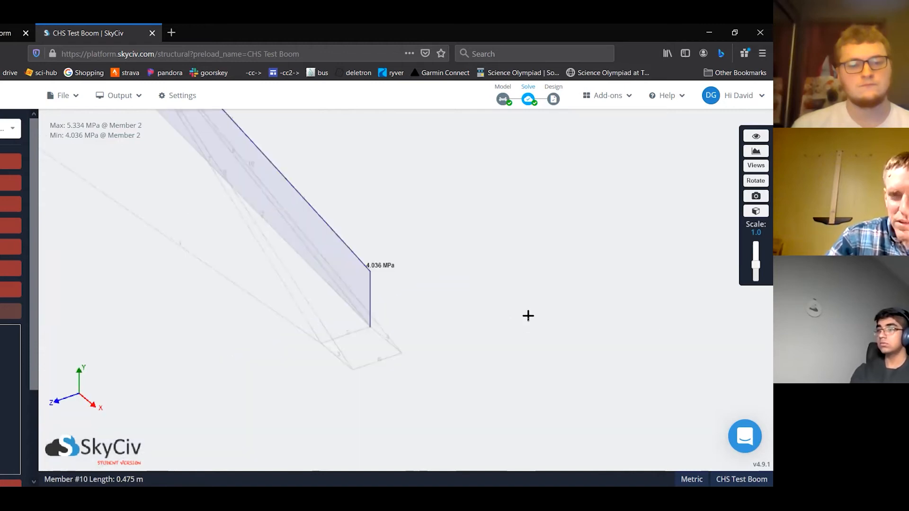
{"action": "key", "text": "Left"}
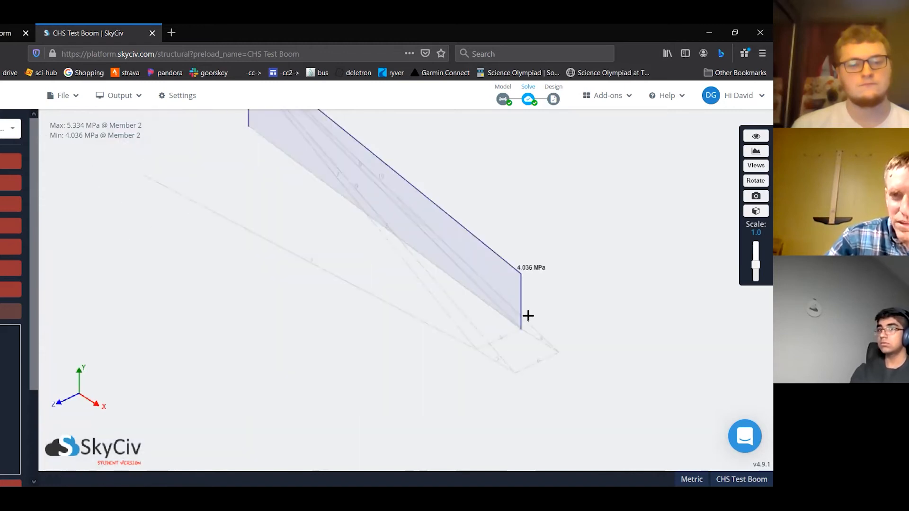
{"action": "right_click_drag", "start_coordinate": [528, 316], "coordinate": [540, 356]}
{"action": "key", "text": "Up"}
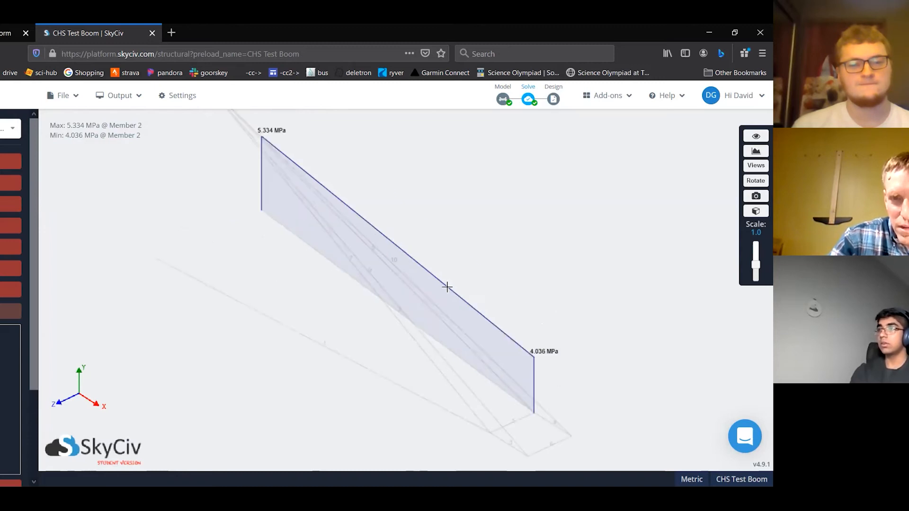
{"action": "right_click_drag", "start_coordinate": [287, 296], "coordinate": [204, 303]}
{"action": "left_click_drag", "start_coordinate": [227, 300], "coordinate": [325, 275]}
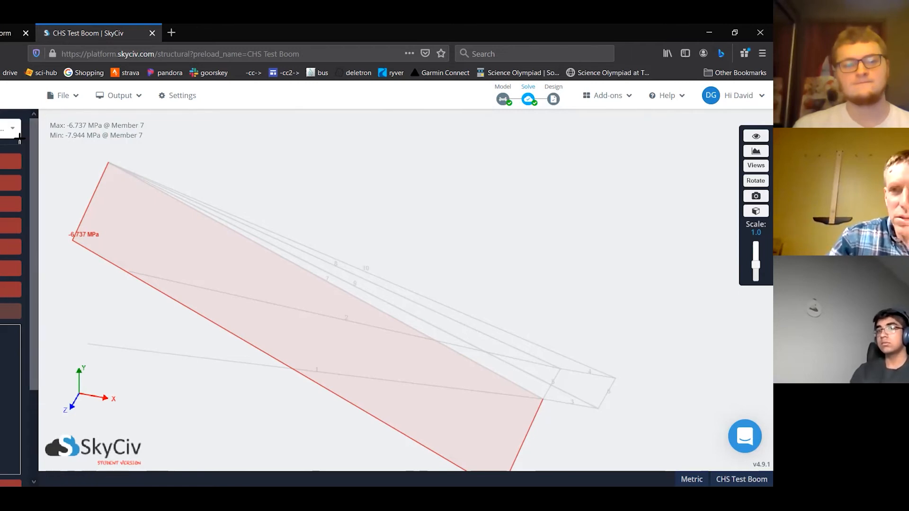
Return to the model and open the 4 x 4 balsa section for editing in the section builder
{"action": "left_click", "coordinate": [502, 98]}
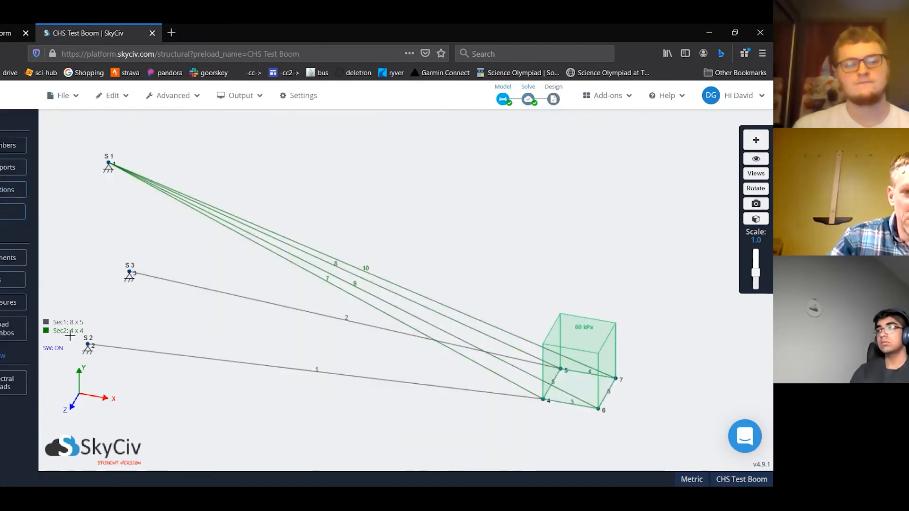
{"action": "left_click", "coordinate": [7, 190]}
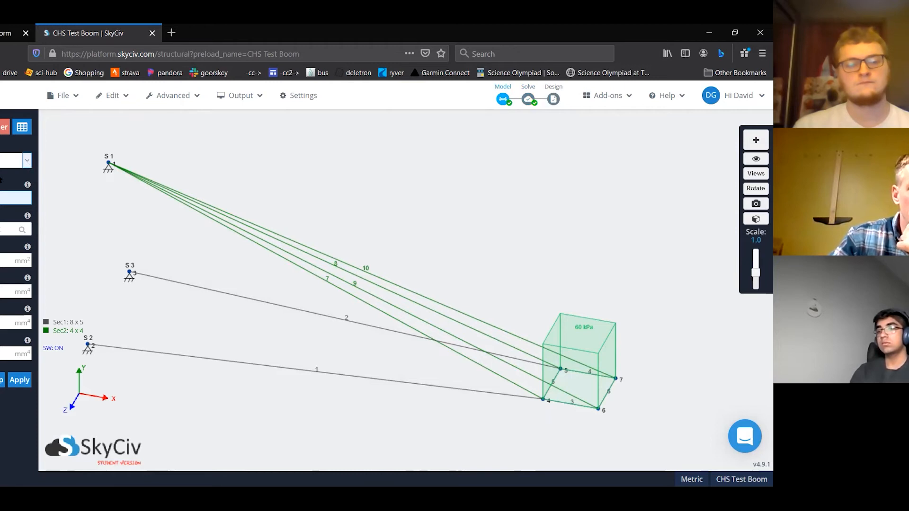
{"action": "left_click", "coordinate": [5, 160]}
{"action": "left_click", "coordinate": [2, 200]}
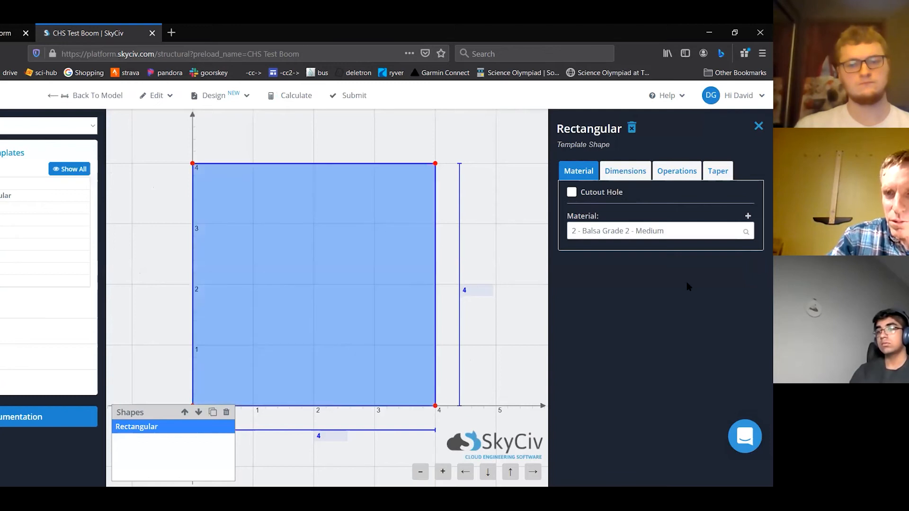
Set the rectangular balsa section's depth to 8 mm and submit the section to the model
{"action": "left_click", "coordinate": [624, 171]}
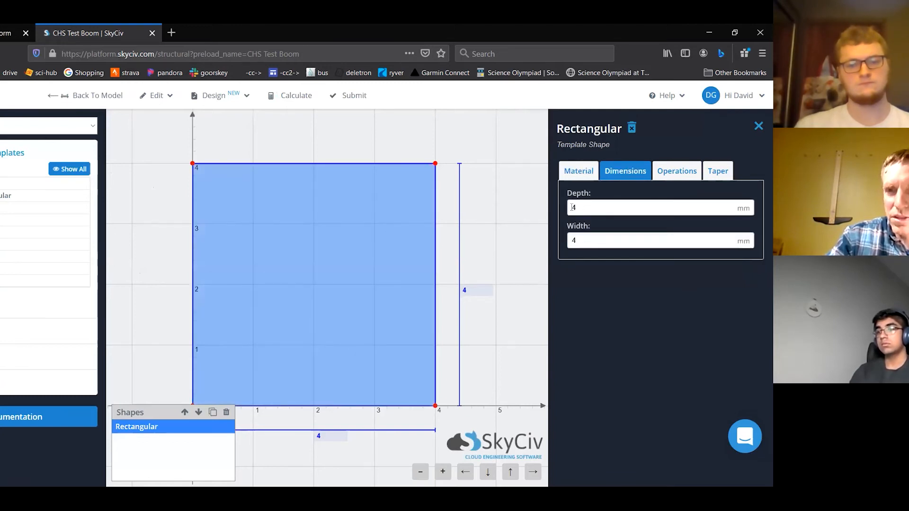
{"action": "left_click", "coordinate": [580, 206]}
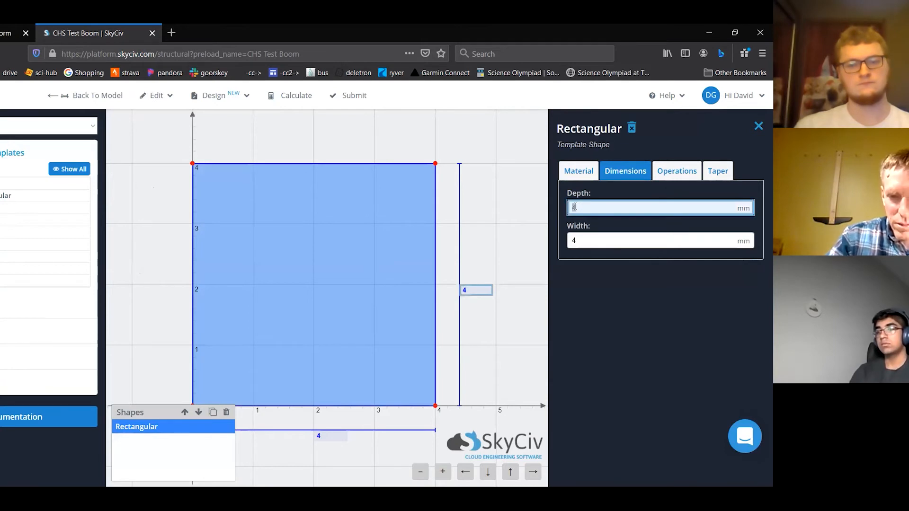
{"action": "type", "text": "8"}
{"action": "key", "text": "Tab"}
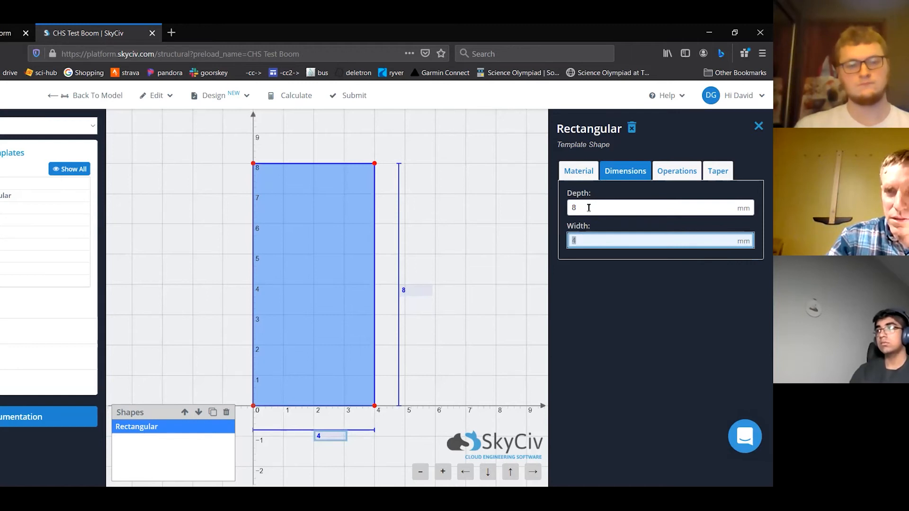
{"action": "key", "text": "shift+Tab"}
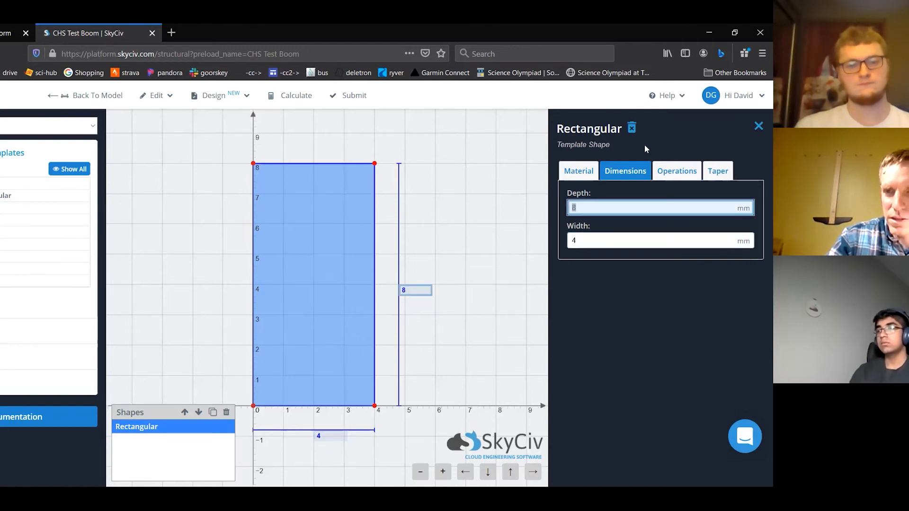
{"action": "left_click", "coordinate": [555, 273]}
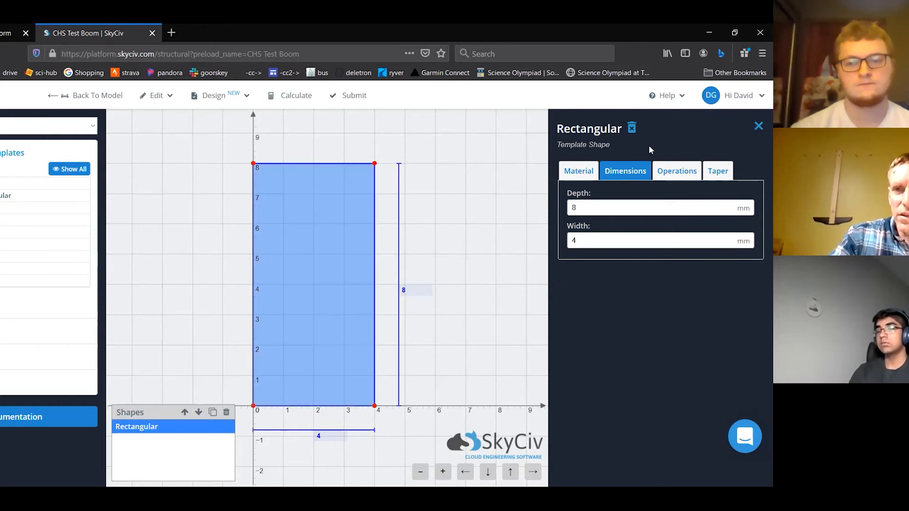
{"action": "left_click", "coordinate": [350, 95]}
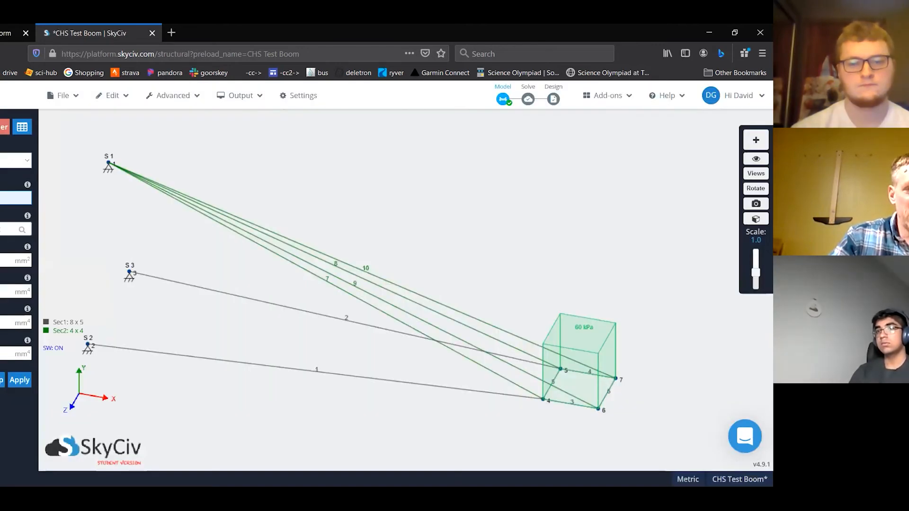
Apply the resized 8 x 4 profile to existing section 2, used by the diagonal members, and leave the section settings
{"action": "left_click", "coordinate": [19, 160]}
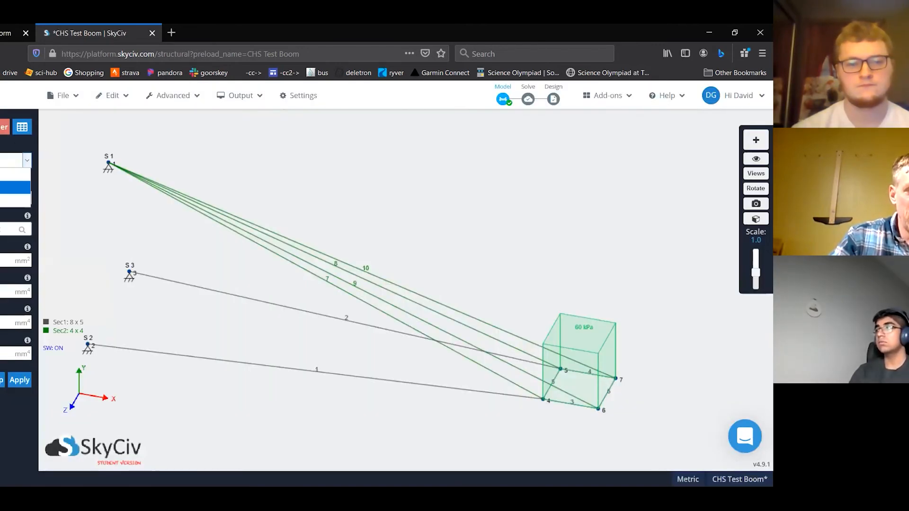
{"action": "left_click", "coordinate": [14, 188]}
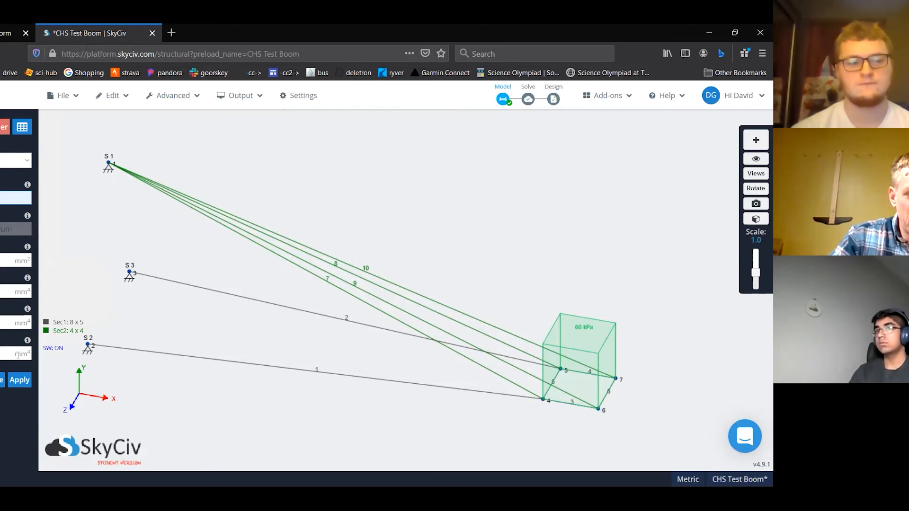
{"action": "left_click", "coordinate": [17, 379]}
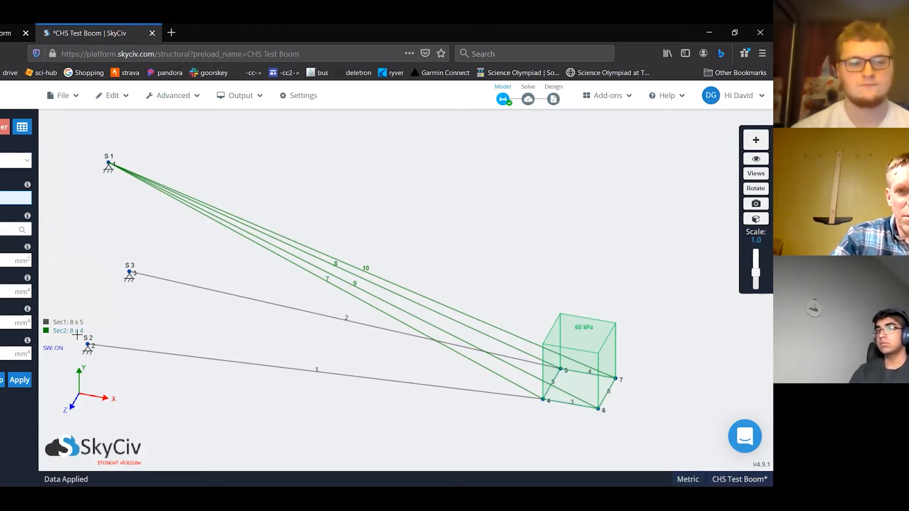
{"action": "left_click", "coordinate": [272, 281]}
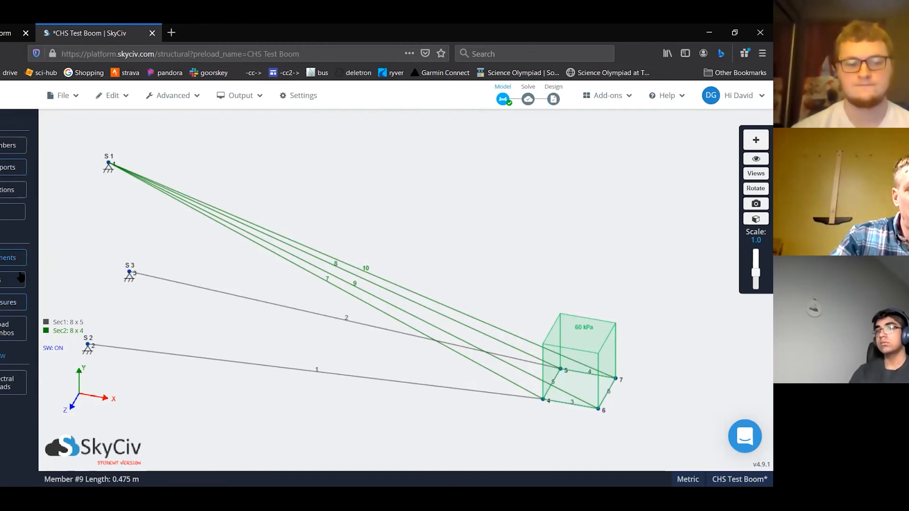
Test the boomilever with the Science Olympiad Structures add-on and review its weight, capacity, failure criteria and performance score
{"action": "mouse_move", "coordinate": [529, 101]}
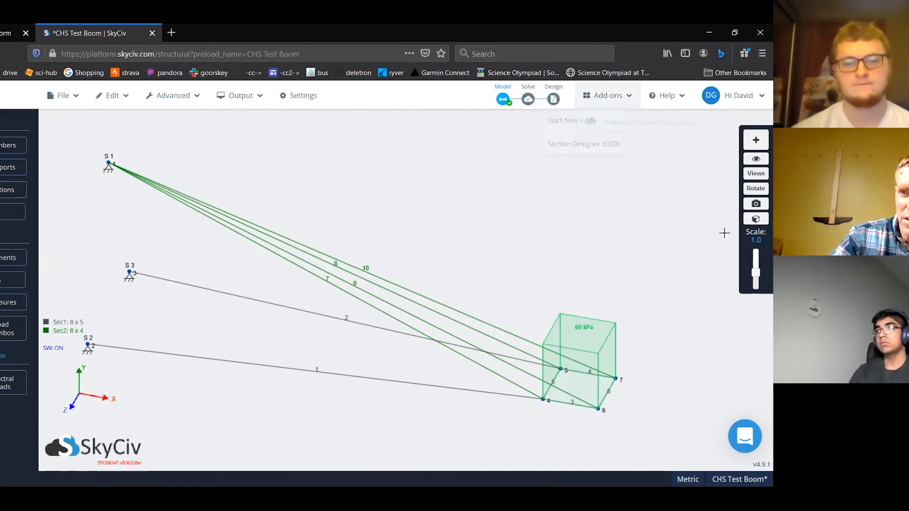
{"action": "left_click", "coordinate": [755, 218]}
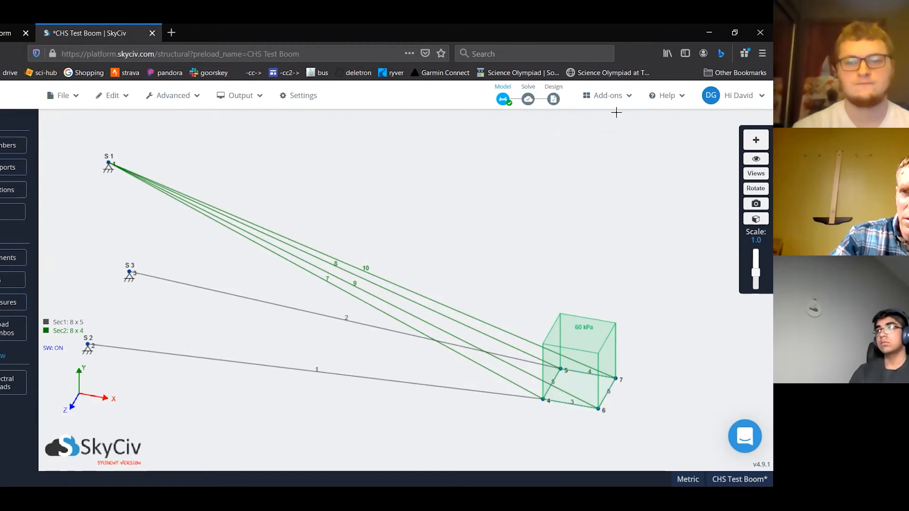
{"action": "mouse_move", "coordinate": [527, 100]}
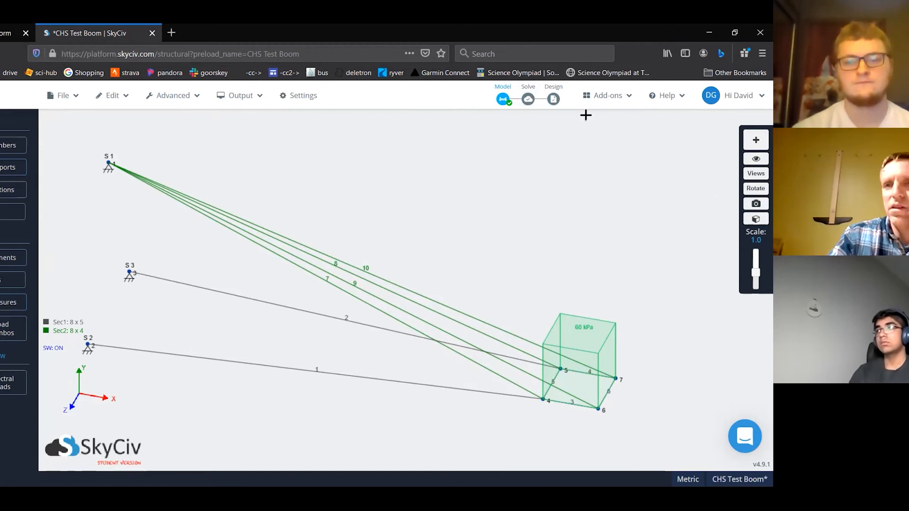
{"action": "mouse_move", "coordinate": [608, 96]}
{"action": "left_click", "coordinate": [610, 125]}
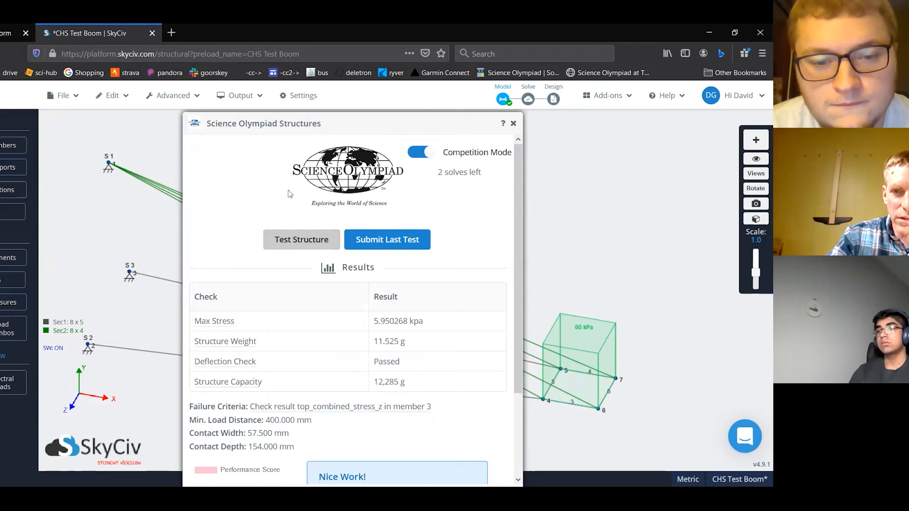
{"action": "scroll", "coordinate": [386, 297], "scroll_direction": "down", "scroll_amount": 2}
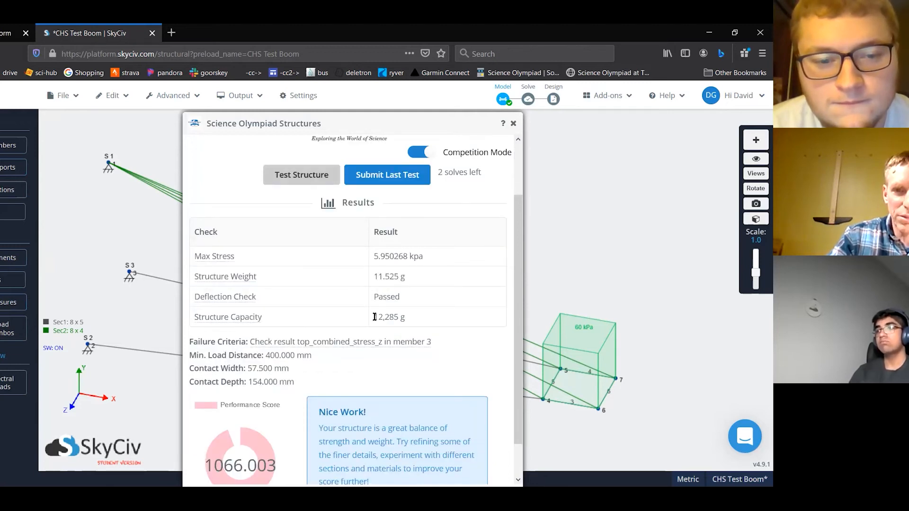
{"action": "left_click_drag", "start_coordinate": [378, 318], "coordinate": [438, 319]}
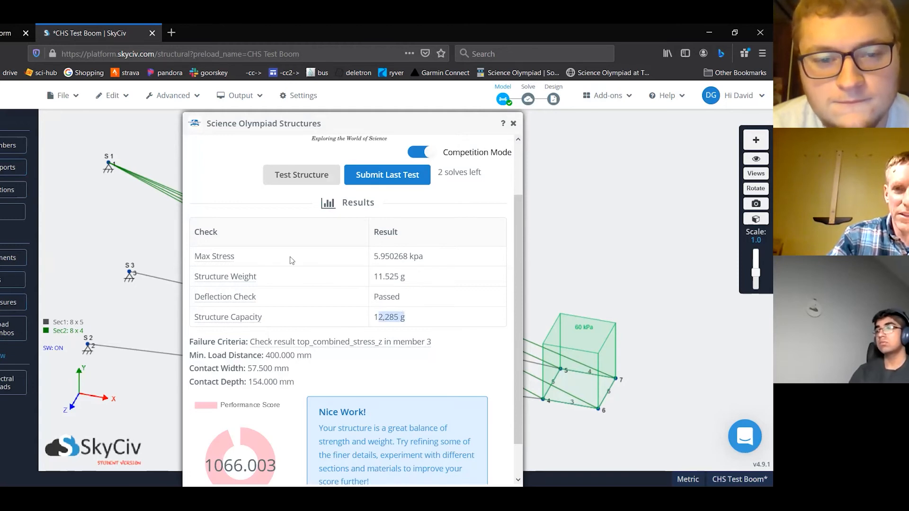
{"action": "scroll", "coordinate": [308, 244], "scroll_direction": "down", "scroll_amount": 1}
{"action": "scroll", "coordinate": [506, 138], "scroll_direction": "up", "scroll_amount": 3}
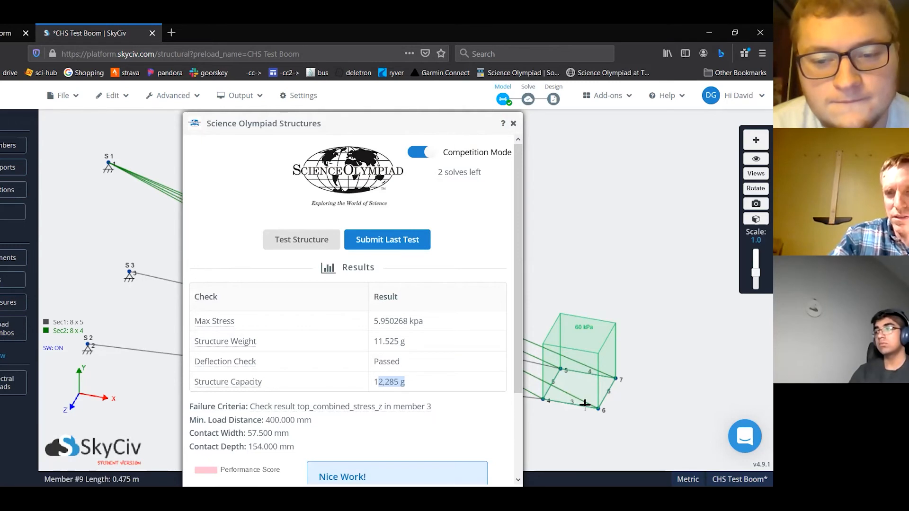
{"action": "left_click", "coordinate": [513, 124]}
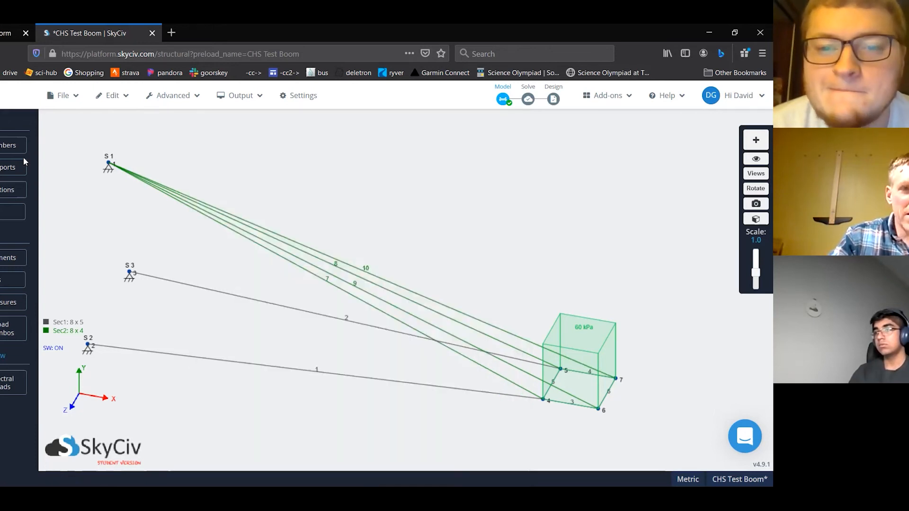
Create a new rectangular section 15 mm deep and 5 mm wide in the section builder and submit it to the model
{"action": "left_click", "coordinate": [2, 190]}
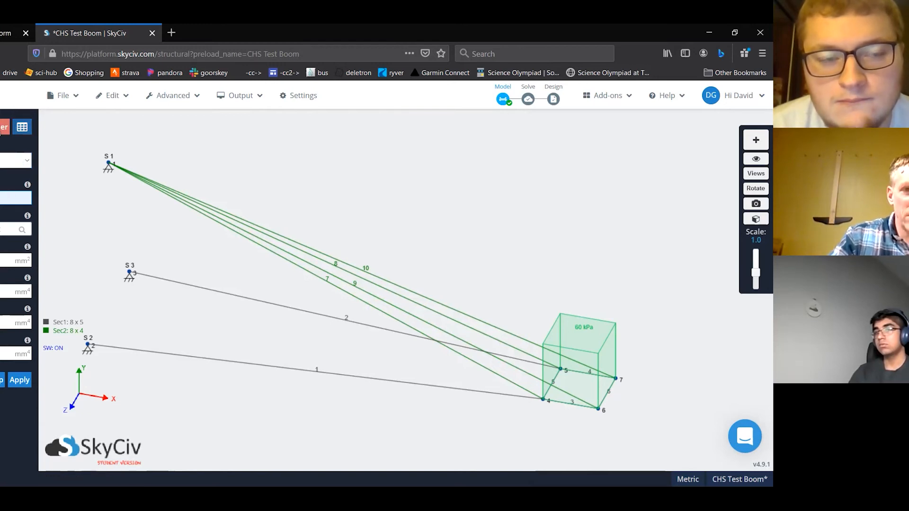
{"action": "left_click", "coordinate": [3, 127]}
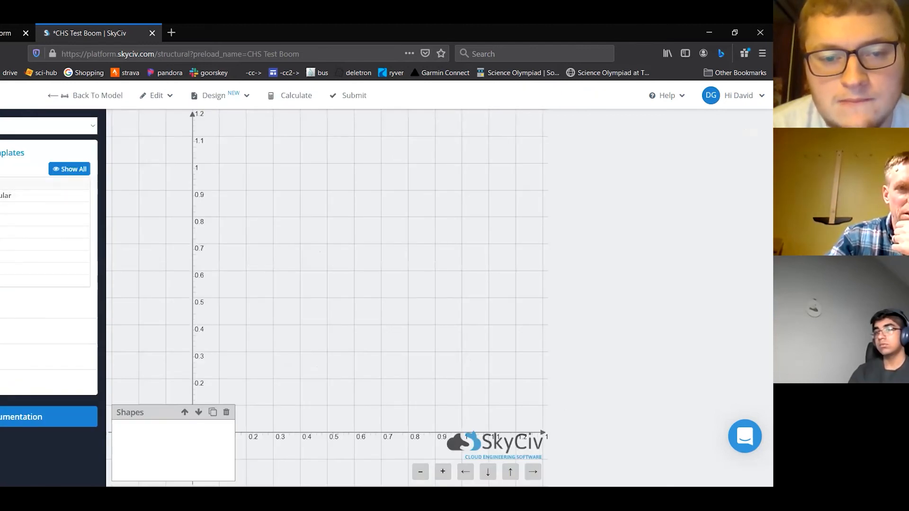
{"action": "left_click", "coordinate": [581, 202]}
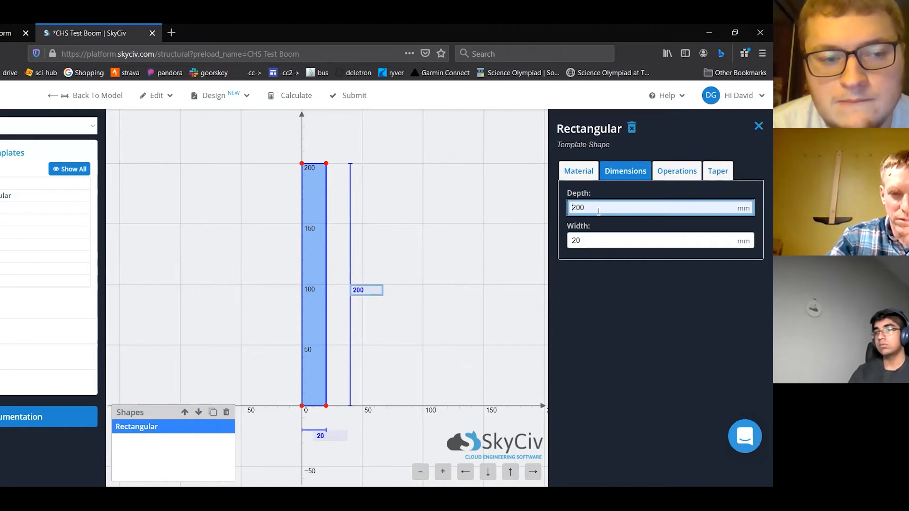
{"action": "type", "text": "5"}
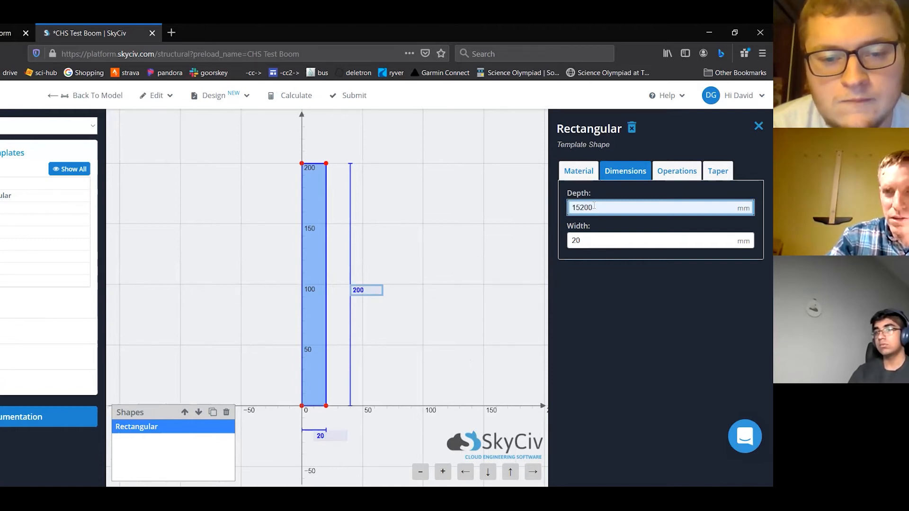
{"action": "key", "text": "Delete"}
{"action": "key", "text": "Delete"}
{"action": "key", "text": "Delete"}
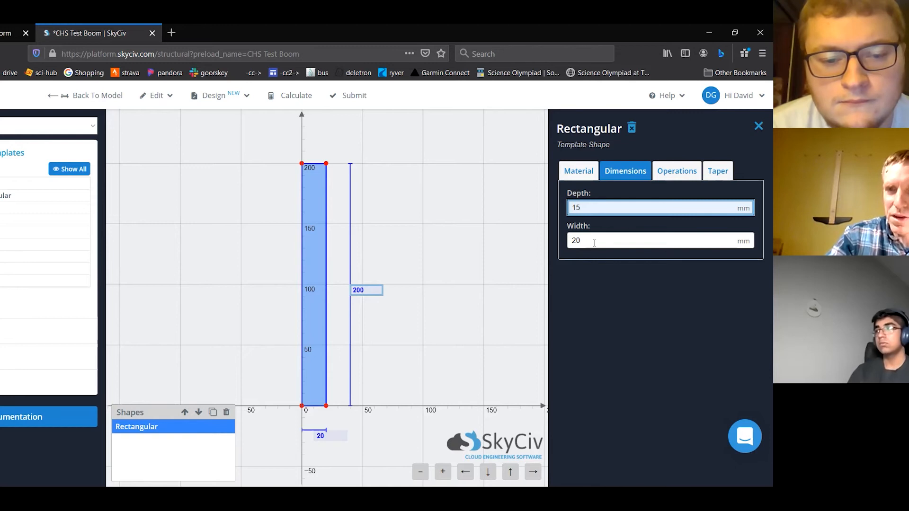
{"action": "double_click", "coordinate": [585, 238]}
{"action": "type", "text": "5"}
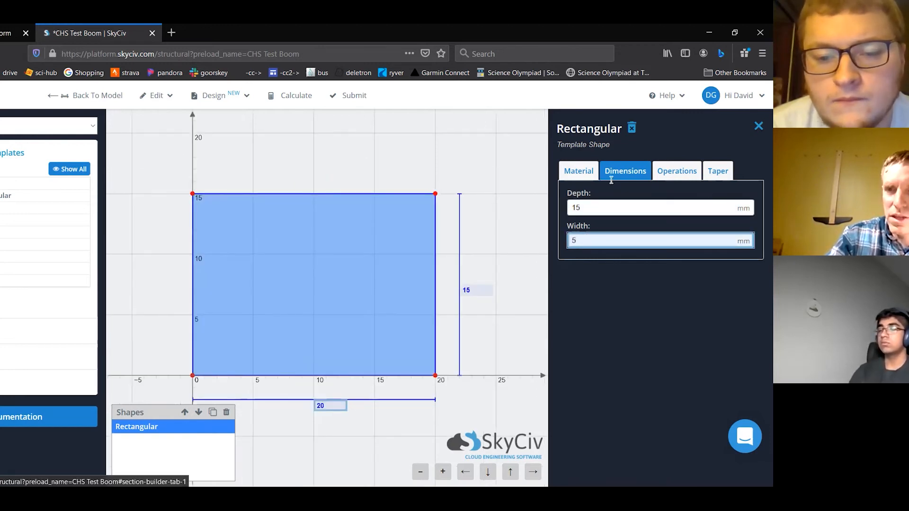
{"action": "left_click", "coordinate": [354, 102]}
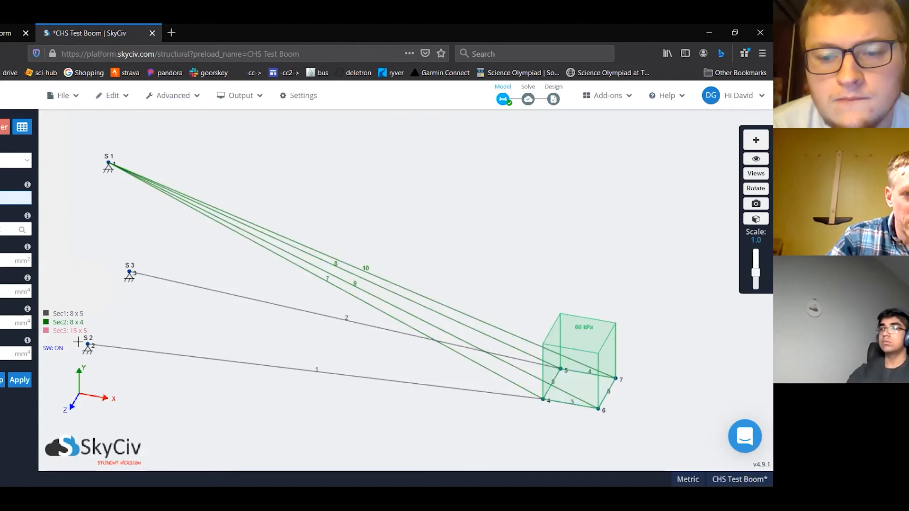
Assign section 3 (15 x 5) to members 3 and 4 in the members table and apply the change
{"action": "left_click", "coordinate": [22, 127]}
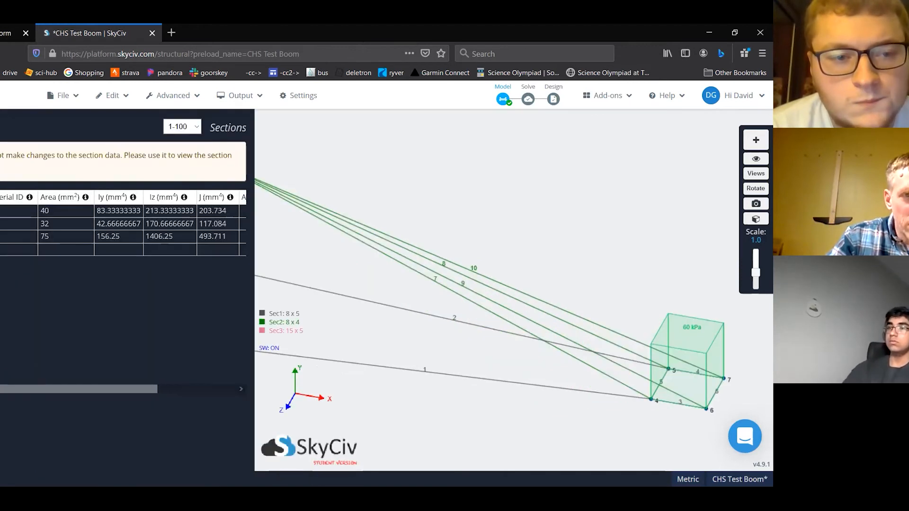
{"action": "left_click", "coordinate": [4, 142]}
{"action": "left_click", "coordinate": [8, 150]}
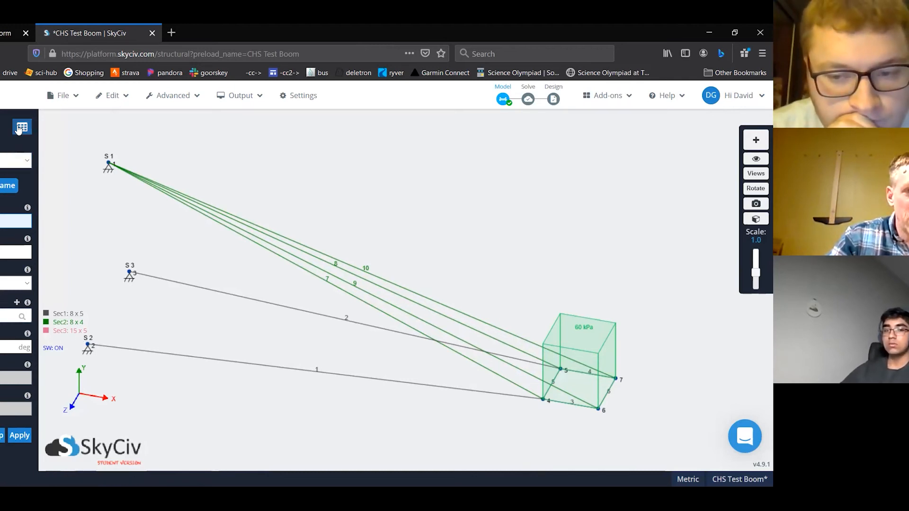
{"action": "left_click", "coordinate": [21, 128]}
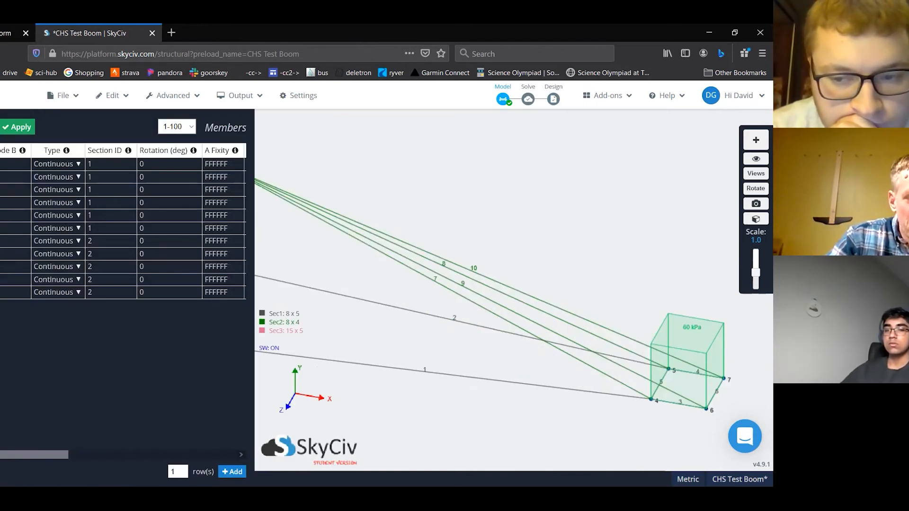
{"action": "left_click", "coordinate": [98, 191]}
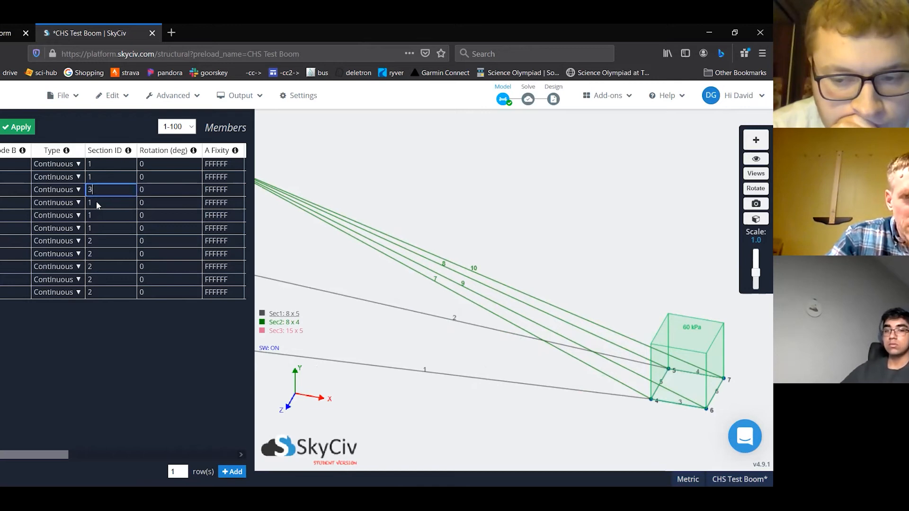
{"action": "type", "text": "3"}
{"action": "key", "text": "Return"}
{"action": "type", "text": "3"}
{"action": "key", "text": "Up"}
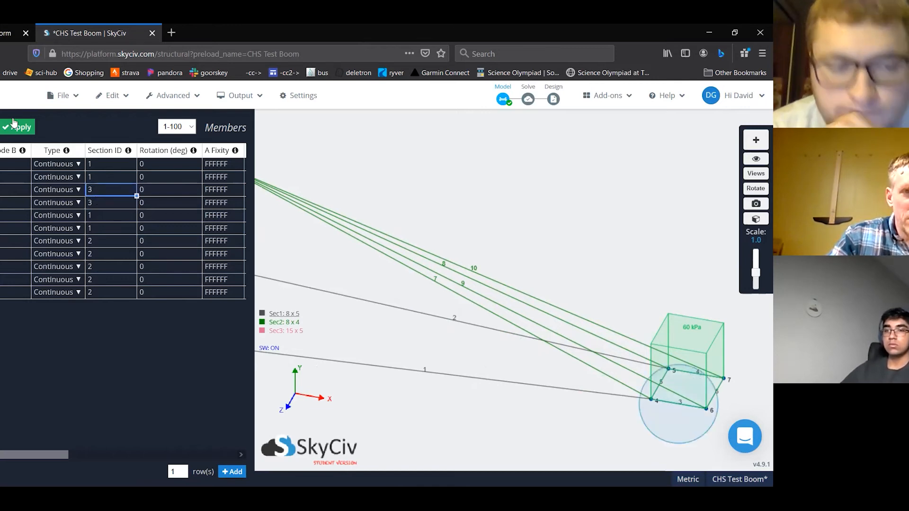
{"action": "left_click", "coordinate": [604, 378]}
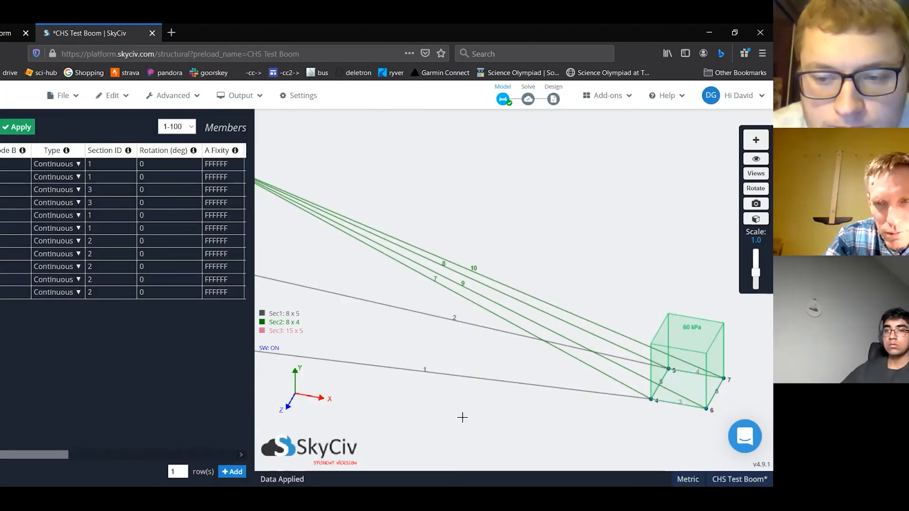
Inspect the boomilever in the rendered 3D view, looking closely at the 15 x 5 members of the load-end frame
{"action": "left_click_drag", "start_coordinate": [462, 417], "coordinate": [436, 404]}
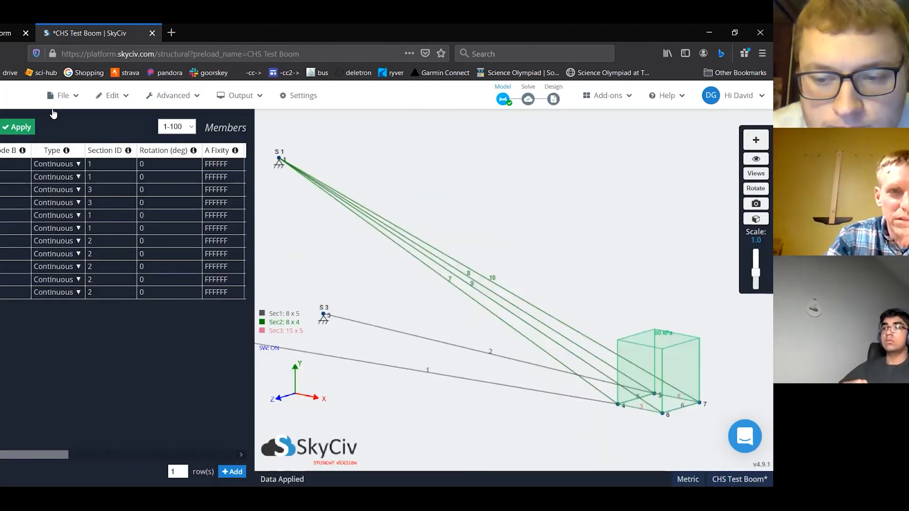
{"action": "left_click", "coordinate": [755, 218]}
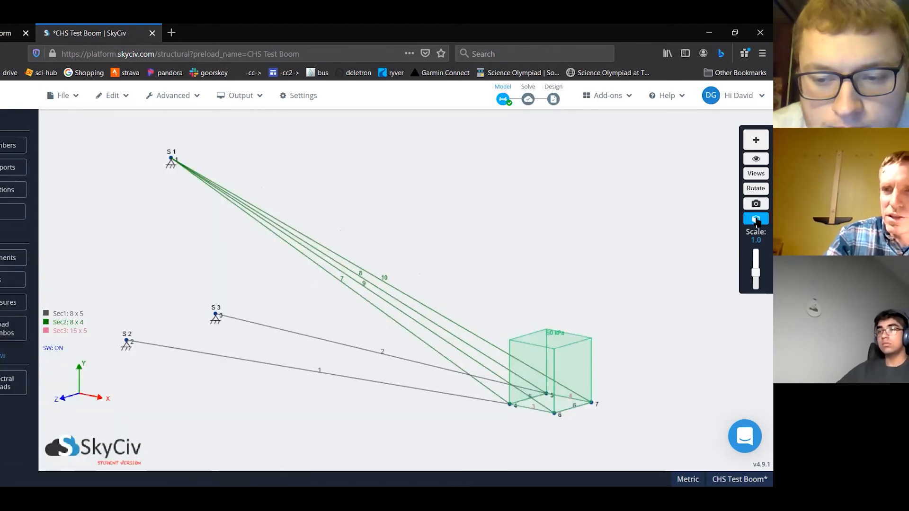
{"action": "left_click_drag", "start_coordinate": [436, 287], "coordinate": [454, 339]}
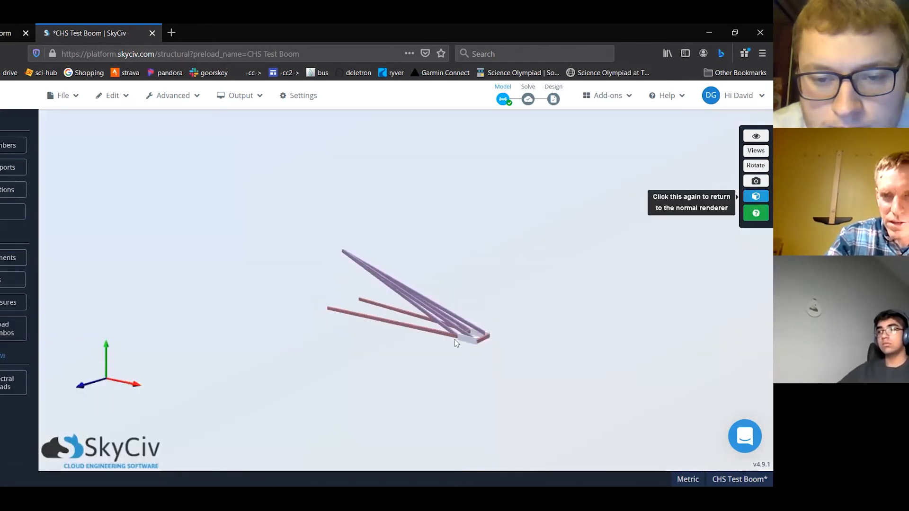
{"action": "scroll", "coordinate": [470, 343], "scroll_direction": "up", "scroll_amount": 2}
{"action": "scroll", "coordinate": [553, 408], "scroll_direction": "up", "scroll_amount": 2}
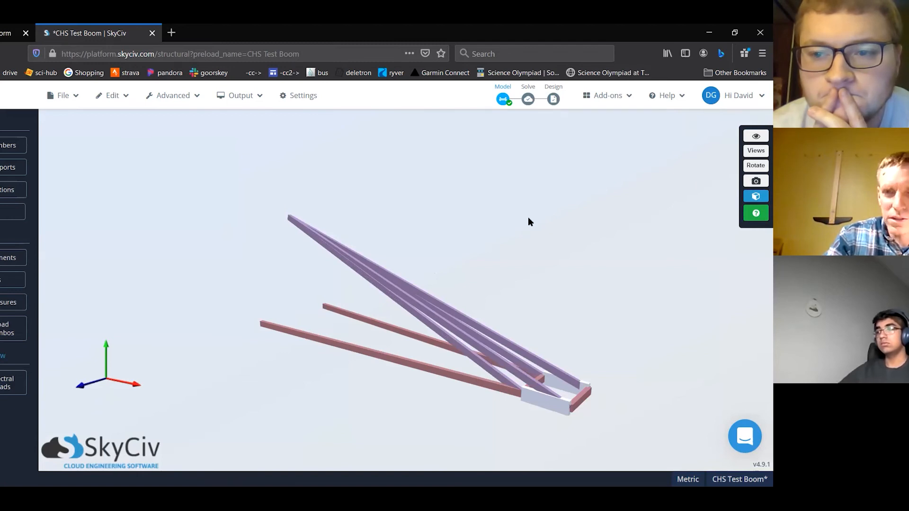
Switch off the rendered 3D view and test the boomilever with the Science Olympiad Structures add-on
{"action": "left_click", "coordinate": [754, 182]}
{"action": "left_click", "coordinate": [749, 201]}
{"action": "left_click", "coordinate": [752, 200]}
{"action": "mouse_move", "coordinate": [613, 97]}
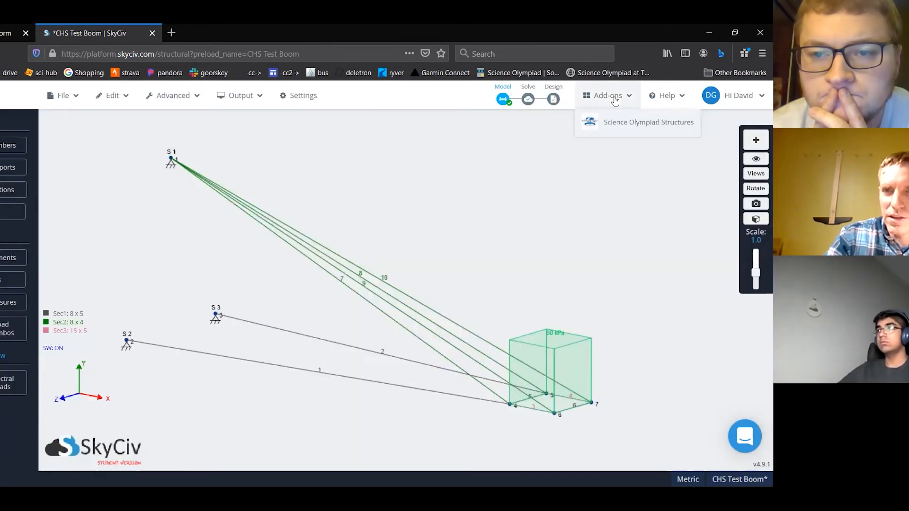
{"action": "left_click", "coordinate": [615, 127]}
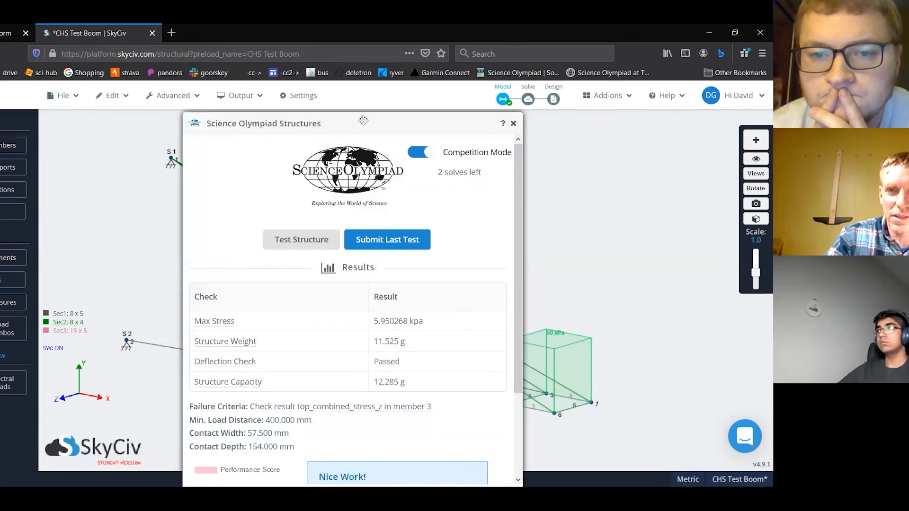
{"action": "left_click", "coordinate": [302, 240]}
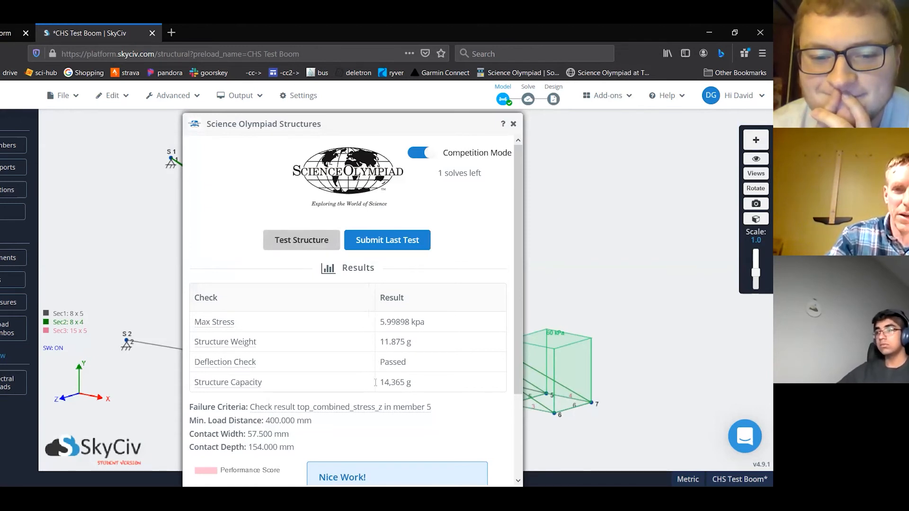
Review the test's structure capacity, failure criteria and performance score, and close the add-on window
{"action": "left_click_drag", "start_coordinate": [385, 383], "coordinate": [424, 383]}
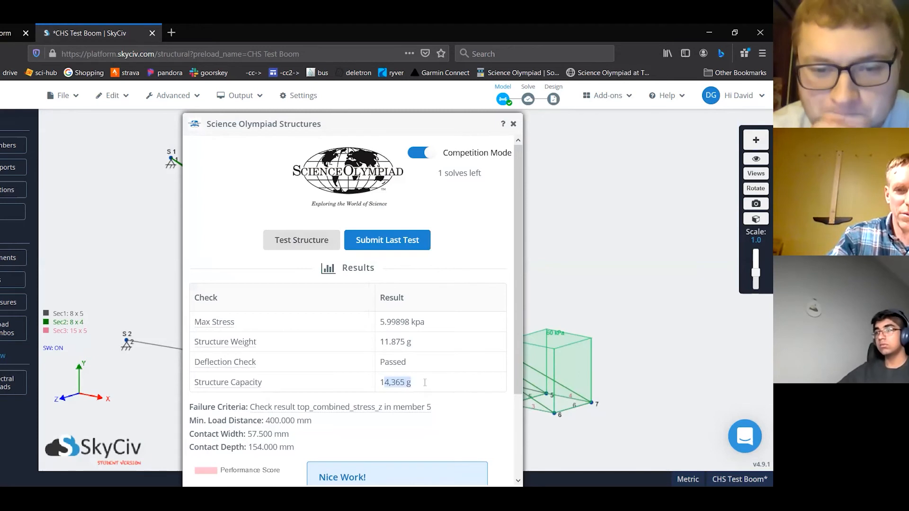
{"action": "scroll", "coordinate": [424, 382], "scroll_direction": "down", "scroll_amount": 2}
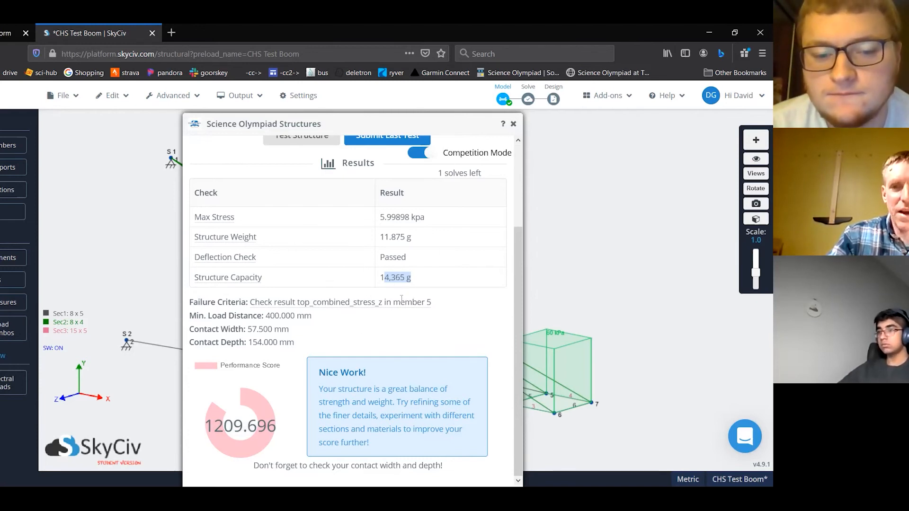
{"action": "mouse_move", "coordinate": [423, 300]}
{"action": "left_click_drag", "start_coordinate": [386, 302], "coordinate": [432, 302]}
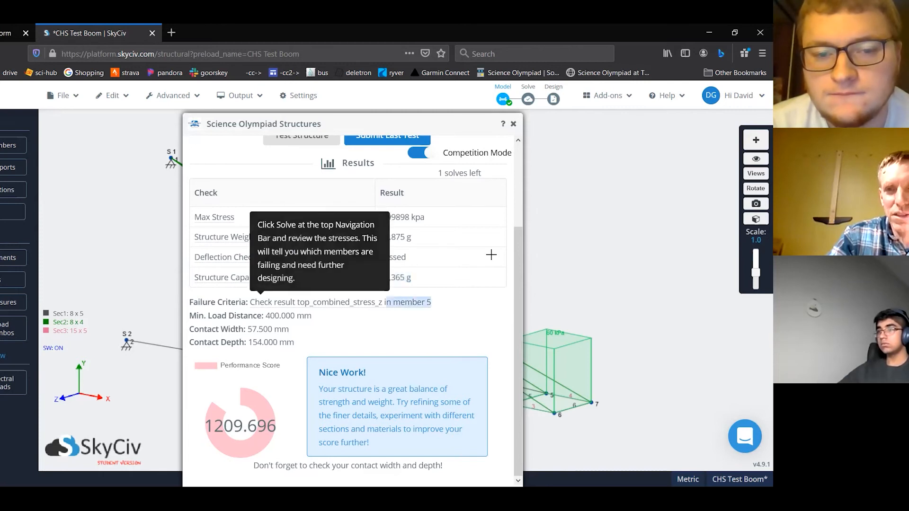
{"action": "left_click", "coordinate": [530, 354]}
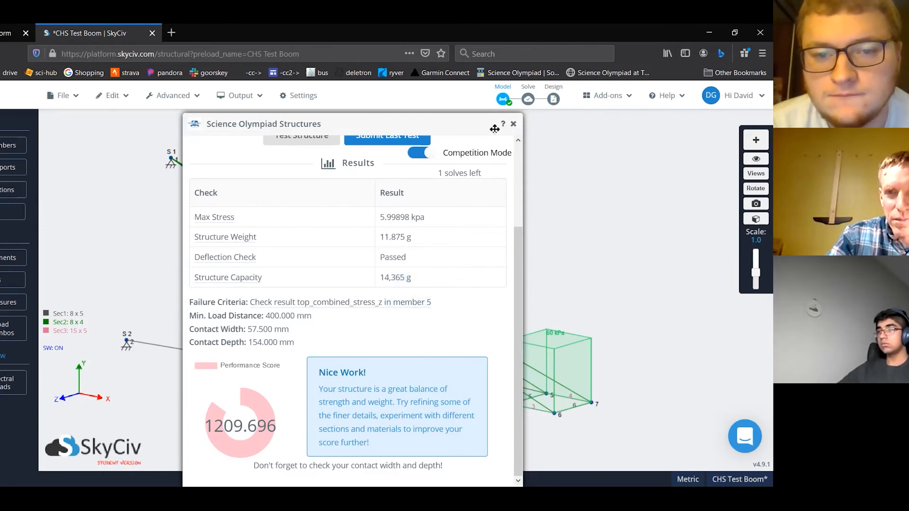
{"action": "left_click", "coordinate": [513, 124]}
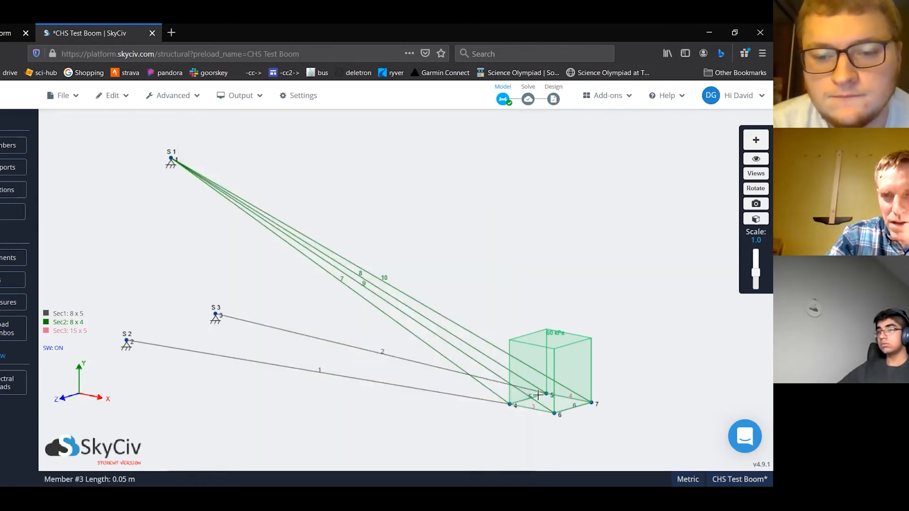
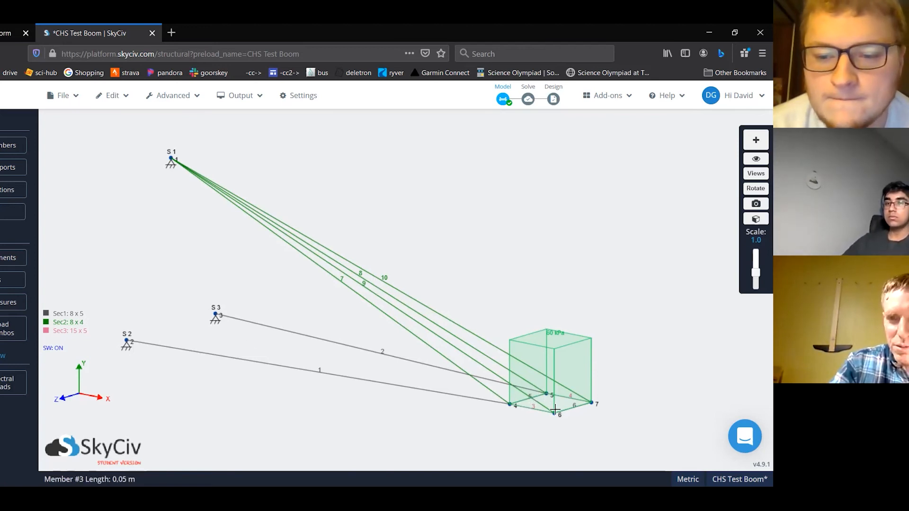
Assign section 3 (15 x 5) to members 5 and 6 in the members table and close the table
{"action": "left_click", "coordinate": [4, 148]}
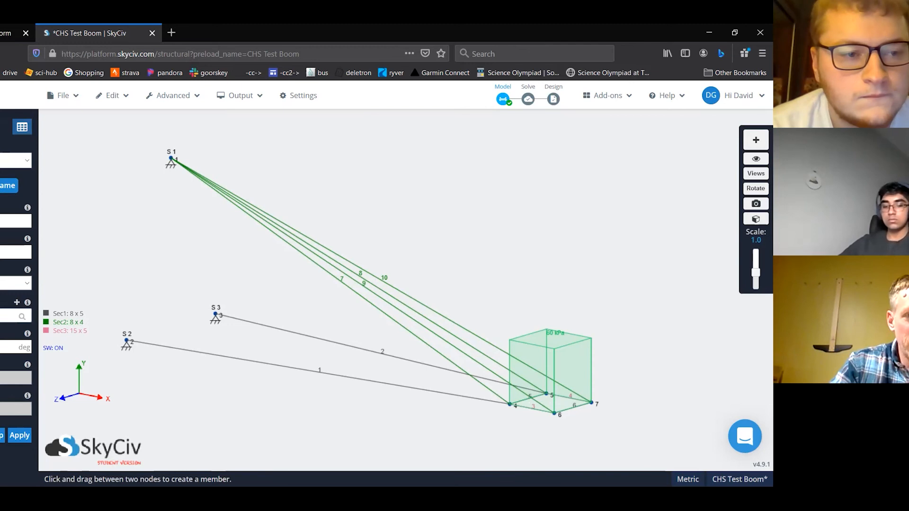
{"action": "left_click", "coordinate": [21, 126]}
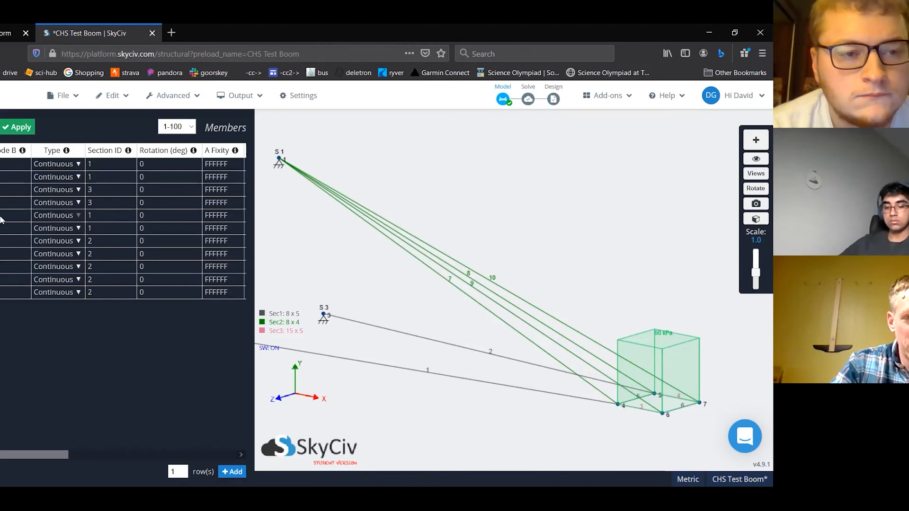
{"action": "left_click", "coordinate": [102, 215]}
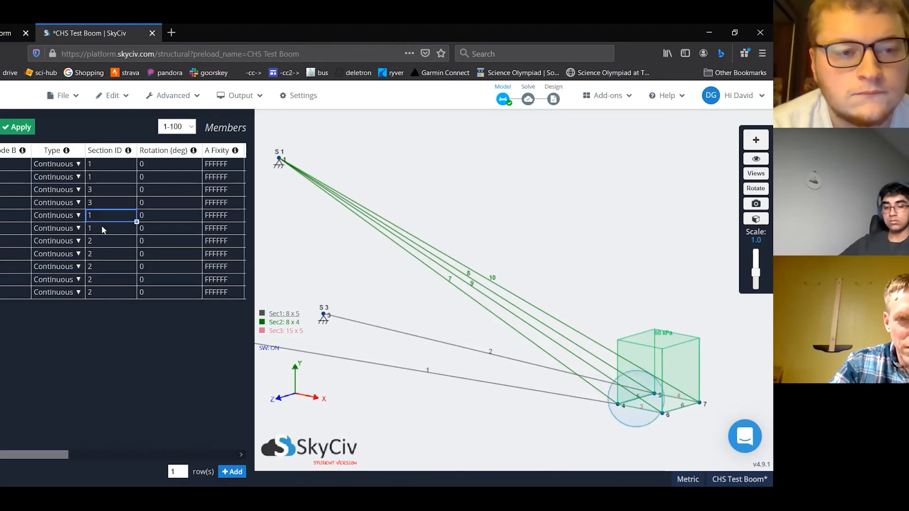
{"action": "type", "text": "3"}
{"action": "left_click", "coordinate": [102, 227]}
{"action": "type", "text": "3"}
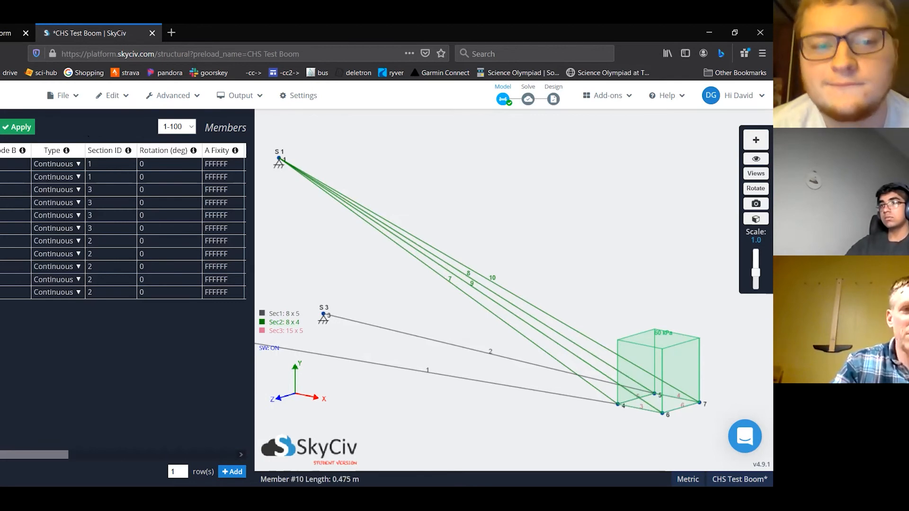
{"action": "left_click", "coordinate": [368, 288]}
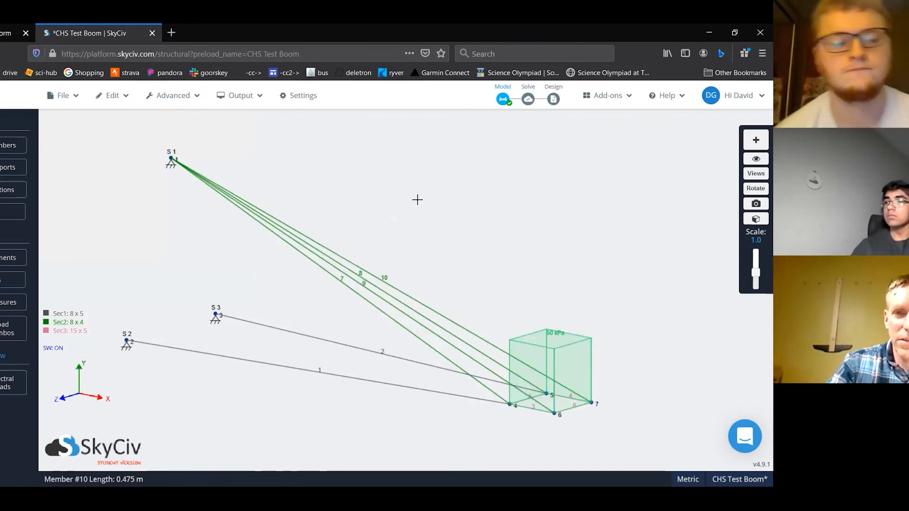
Retest the boomilever in the Science Olympiad Structures add-on with section 3 on members 5 and 6
{"action": "mouse_move", "coordinate": [549, 105]}
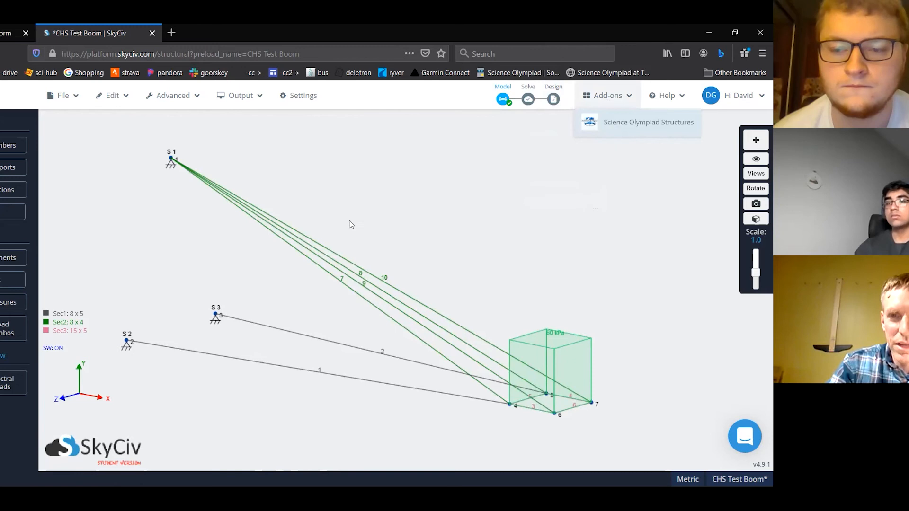
{"action": "scroll", "coordinate": [329, 212], "scroll_direction": "up", "scroll_amount": 3}
{"action": "left_click", "coordinate": [298, 239]}
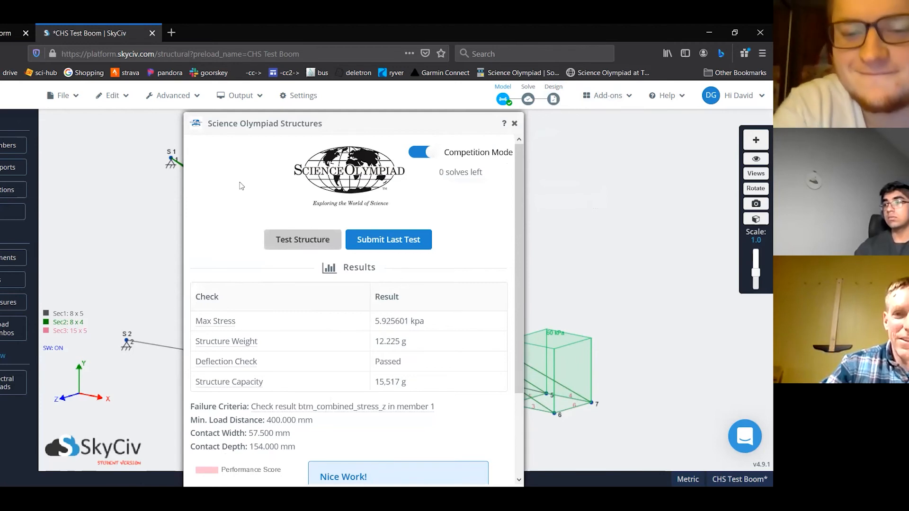
Review the retested boomilever's weight, structure capacity and performance score
{"action": "left_click_drag", "start_coordinate": [404, 382], "coordinate": [408, 344]}
{"action": "left_click", "coordinate": [378, 381]}
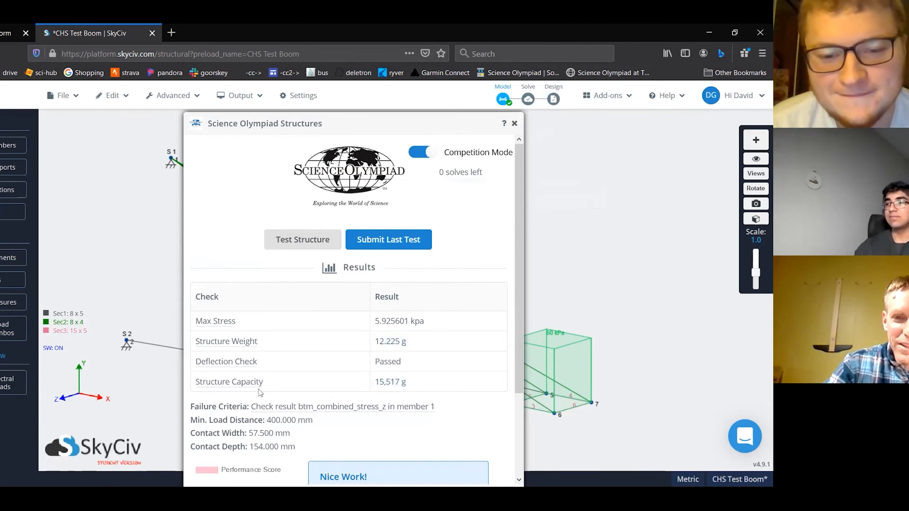
{"action": "scroll", "coordinate": [259, 389], "scroll_direction": "down", "scroll_amount": 3}
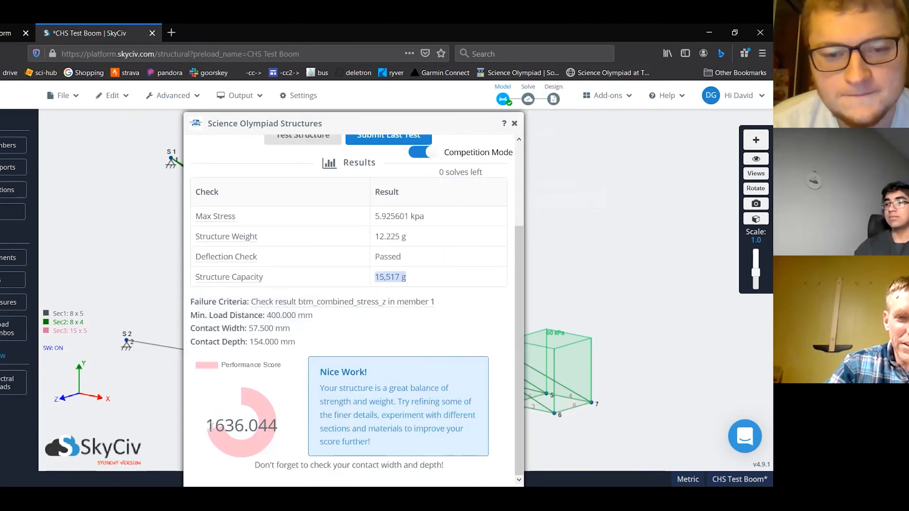
{"action": "left_click_drag", "start_coordinate": [214, 426], "coordinate": [259, 425]}
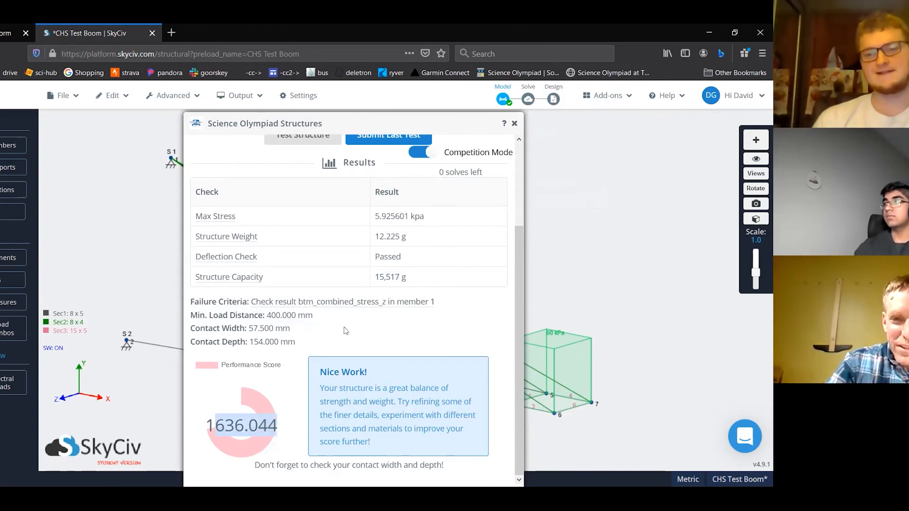
Open the score submission form for the last test and look through the available events in the Event ID list
{"action": "scroll", "coordinate": [379, 284], "scroll_direction": "up", "scroll_amount": 3}
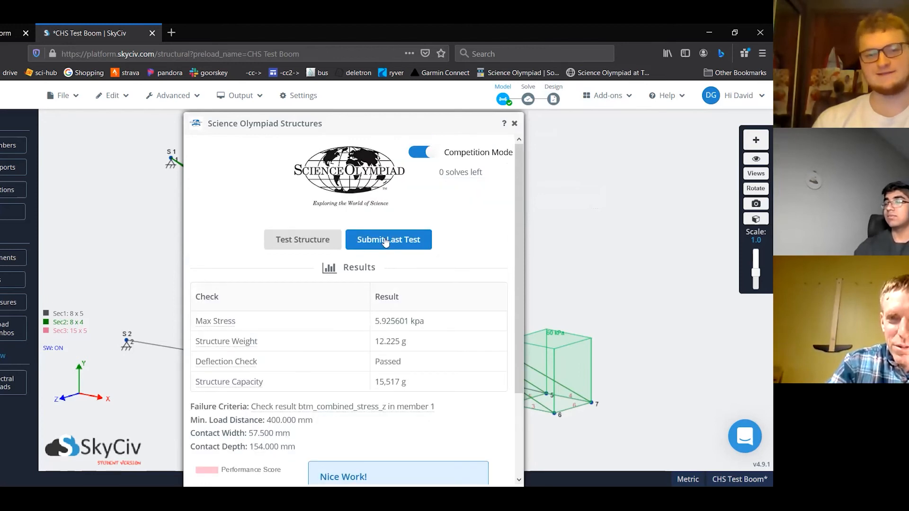
{"action": "left_click", "coordinate": [386, 242]}
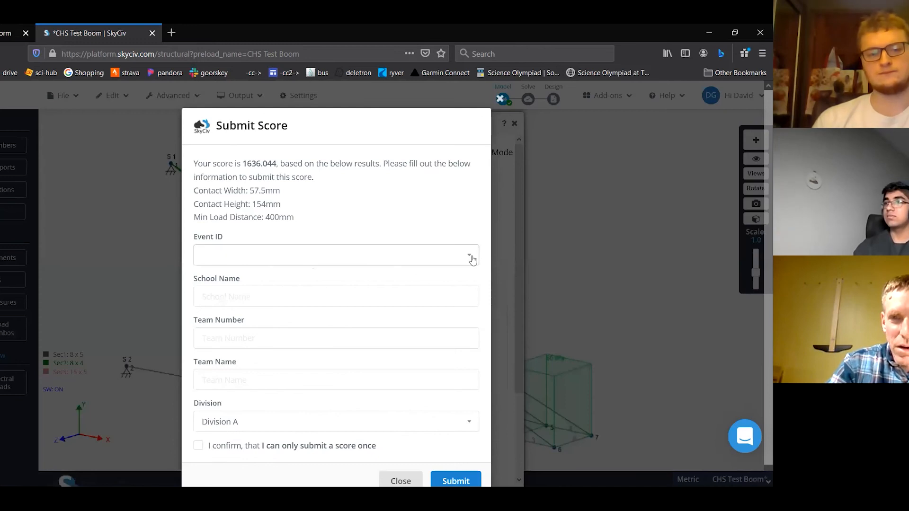
{"action": "left_click", "coordinate": [285, 251]}
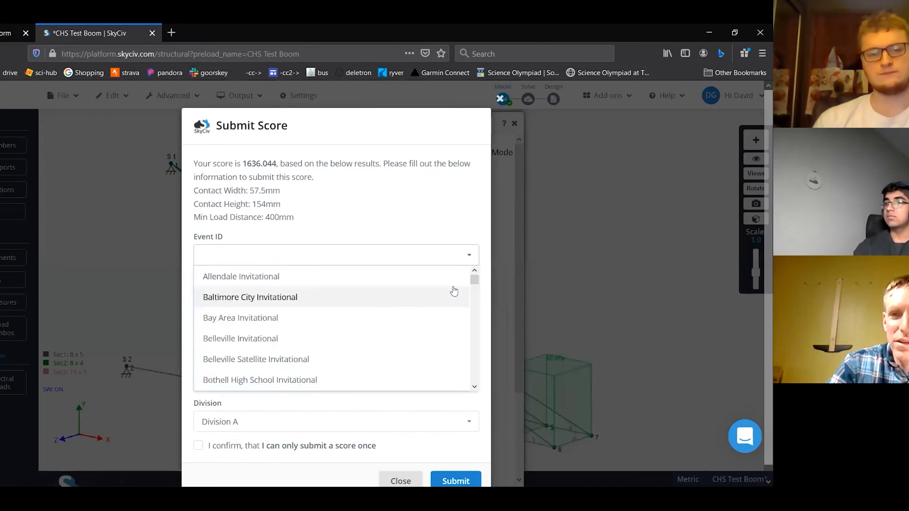
{"action": "scroll", "coordinate": [475, 290], "scroll_direction": "down", "scroll_amount": 3}
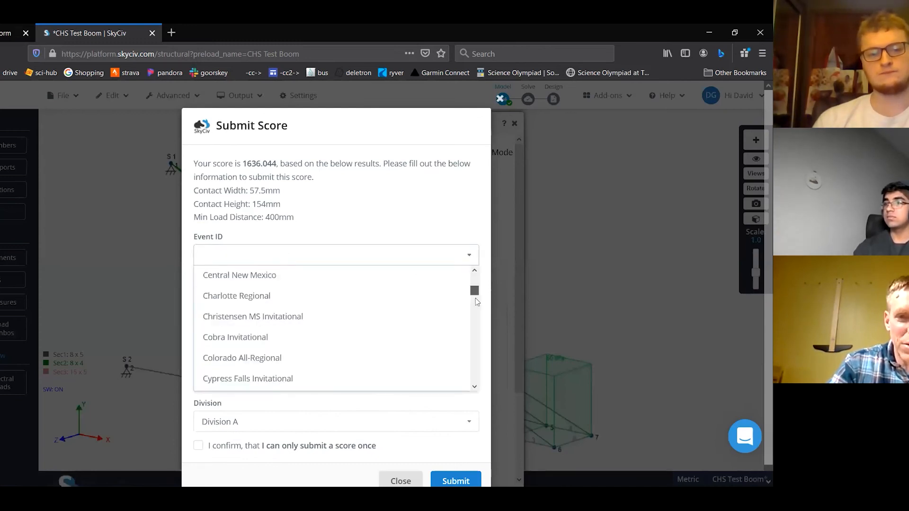
{"action": "scroll", "coordinate": [476, 306], "scroll_direction": "down", "scroll_amount": 3}
{"action": "scroll", "coordinate": [478, 325], "scroll_direction": "down", "scroll_amount": 5}
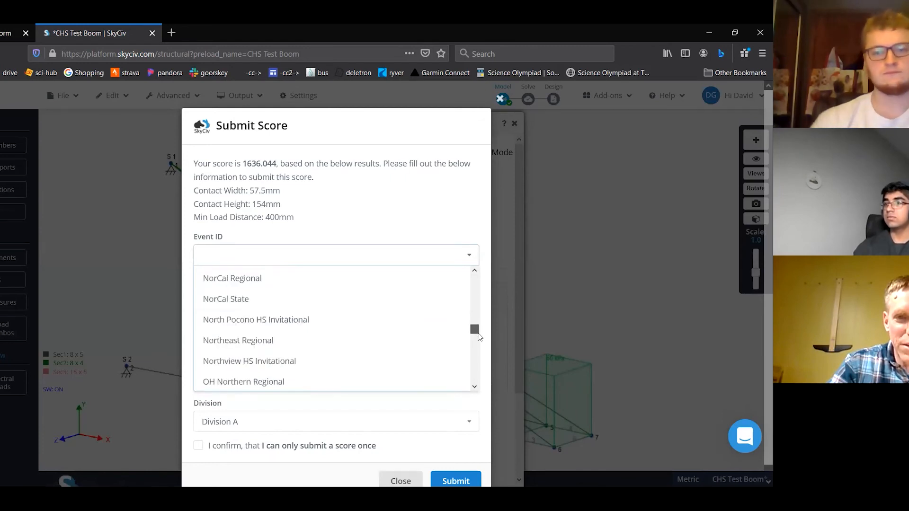
{"action": "scroll", "coordinate": [479, 325], "scroll_direction": "up", "scroll_amount": 5}
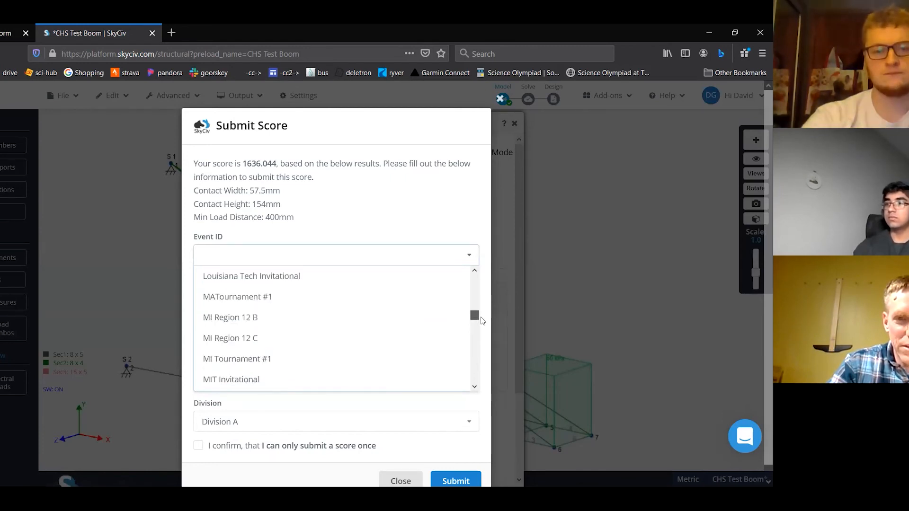
{"action": "scroll", "coordinate": [481, 324], "scroll_direction": "down", "scroll_amount": 2}
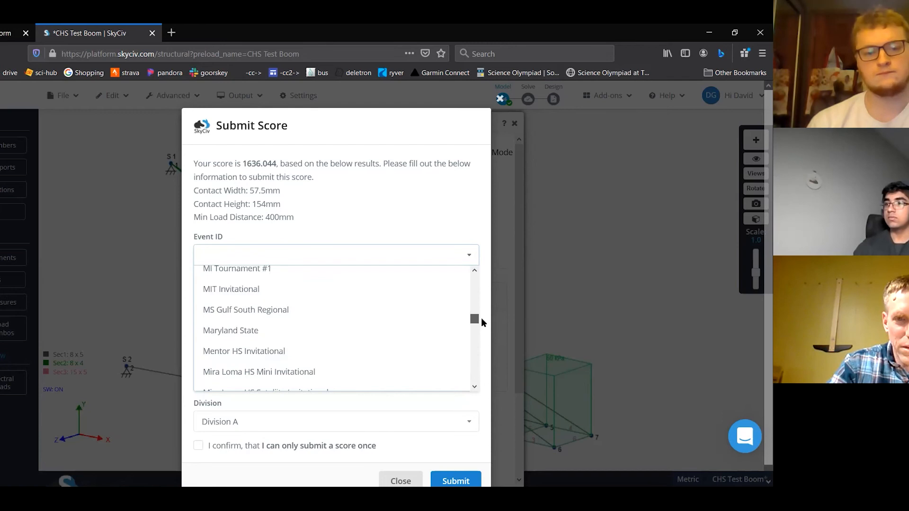
{"action": "scroll", "coordinate": [483, 325], "scroll_direction": "down", "scroll_amount": 2}
{"action": "scroll", "coordinate": [483, 332], "scroll_direction": "down", "scroll_amount": 5}
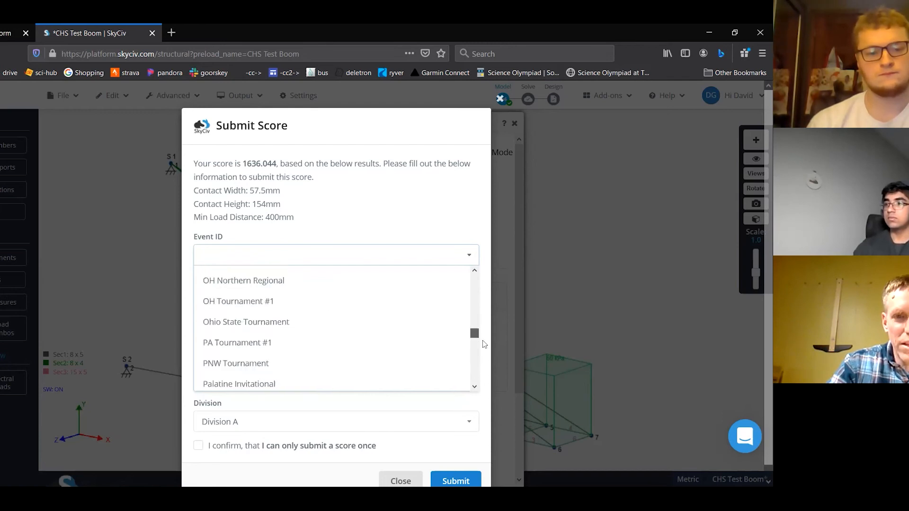
{"action": "scroll", "coordinate": [484, 351], "scroll_direction": "down", "scroll_amount": 5}
{"action": "scroll", "coordinate": [486, 361], "scroll_direction": "down", "scroll_amount": 3}
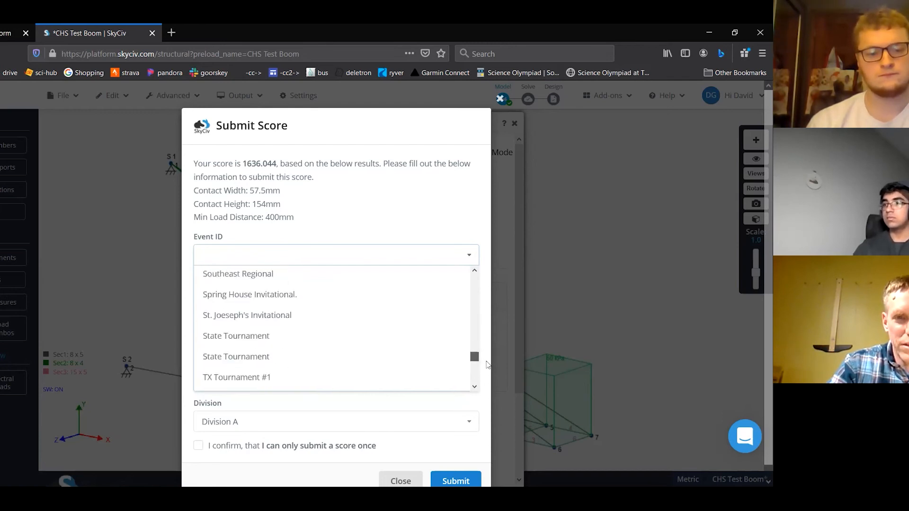
{"action": "scroll", "coordinate": [488, 369], "scroll_direction": "down", "scroll_amount": 3}
{"action": "scroll", "coordinate": [491, 379], "scroll_direction": "down", "scroll_amount": 3}
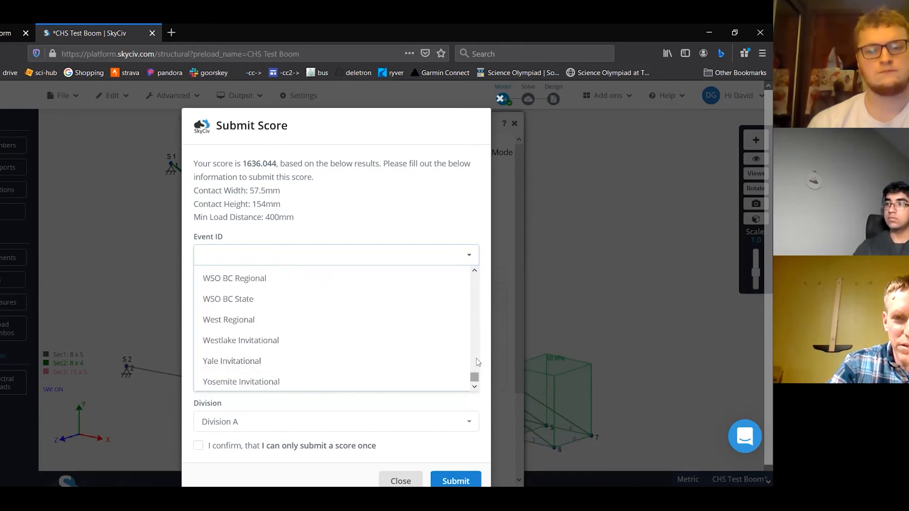
{"action": "scroll", "coordinate": [489, 270], "scroll_direction": "up", "scroll_amount": 5}
{"action": "scroll", "coordinate": [488, 274], "scroll_direction": "up", "scroll_amount": 10}
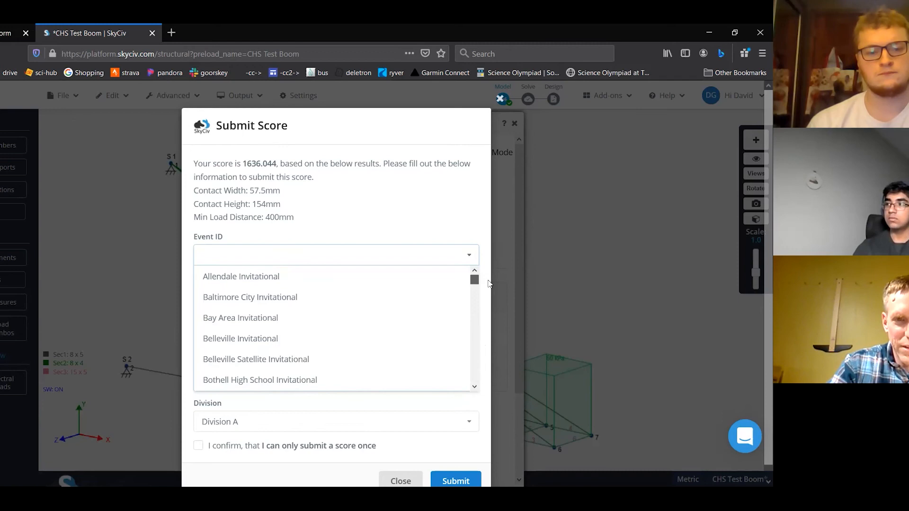
{"action": "scroll", "coordinate": [490, 293], "scroll_direction": "down", "scroll_amount": 3}
{"action": "scroll", "coordinate": [491, 308], "scroll_direction": "down", "scroll_amount": 5}
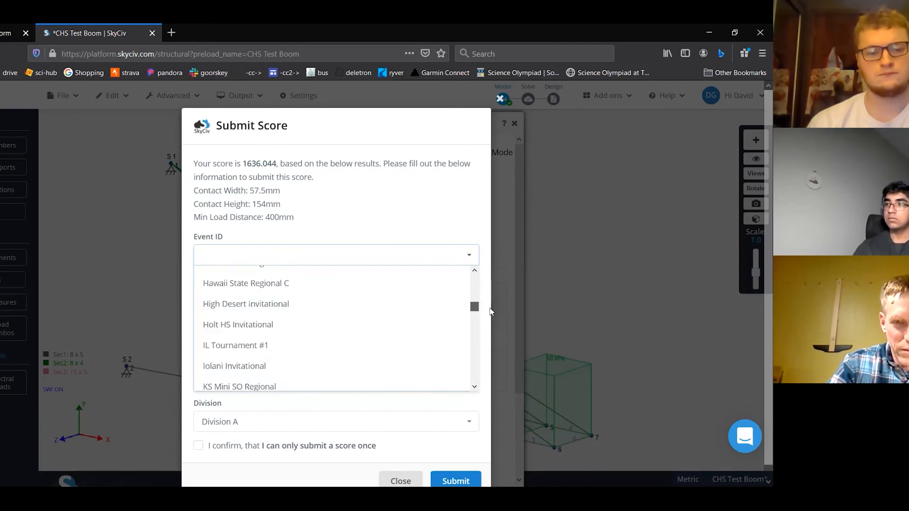
{"action": "scroll", "coordinate": [492, 315], "scroll_direction": "down", "scroll_amount": 2}
{"action": "scroll", "coordinate": [493, 323], "scroll_direction": "down", "scroll_amount": 2}
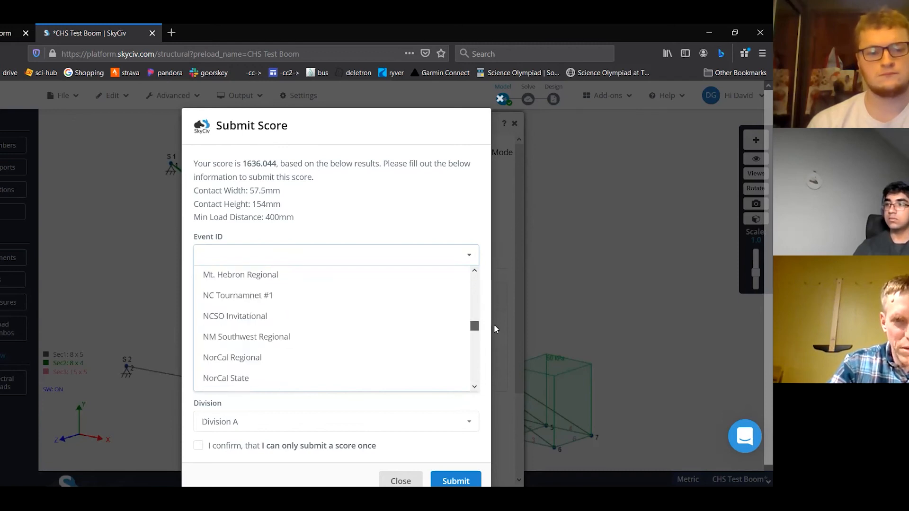
{"action": "scroll", "coordinate": [496, 333], "scroll_direction": "down", "scroll_amount": 2}
{"action": "scroll", "coordinate": [498, 336], "scroll_direction": "down", "scroll_amount": 1}
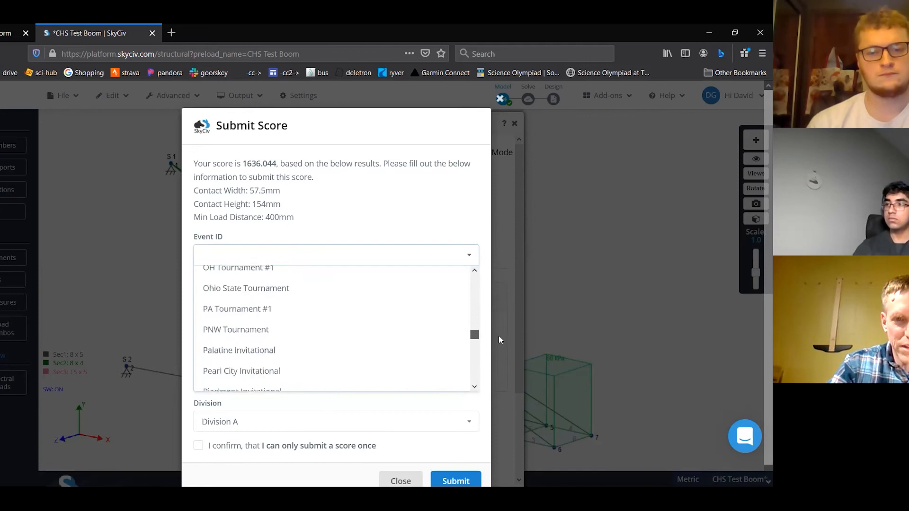
{"action": "scroll", "coordinate": [499, 336], "scroll_direction": "down", "scroll_amount": 2}
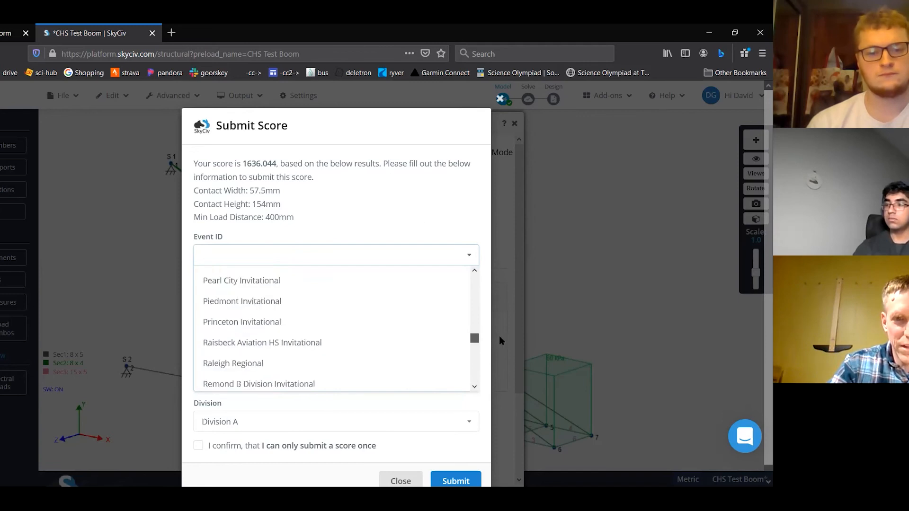
{"action": "left_click", "coordinate": [262, 310]}
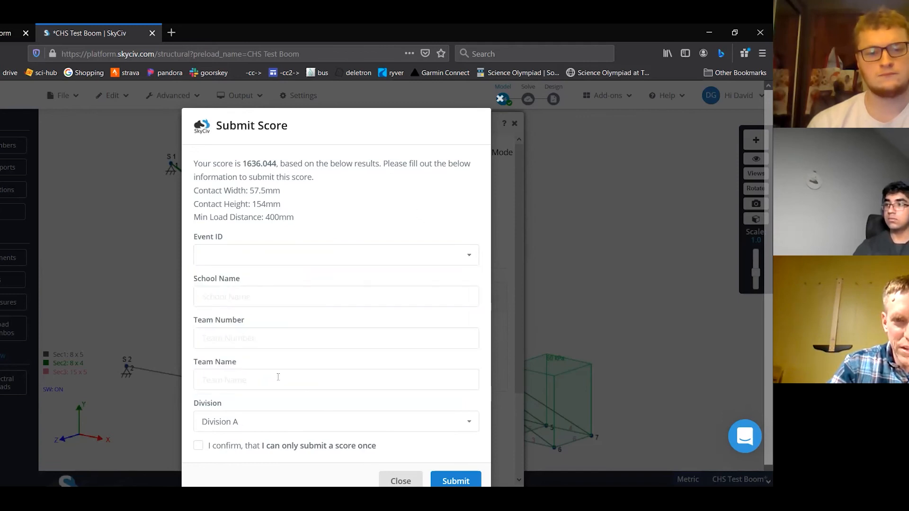
Close the score submission form and review the last test's results in the Science Olympiad Structures add-on
{"action": "scroll", "coordinate": [278, 381], "scroll_direction": "down", "scroll_amount": 1}
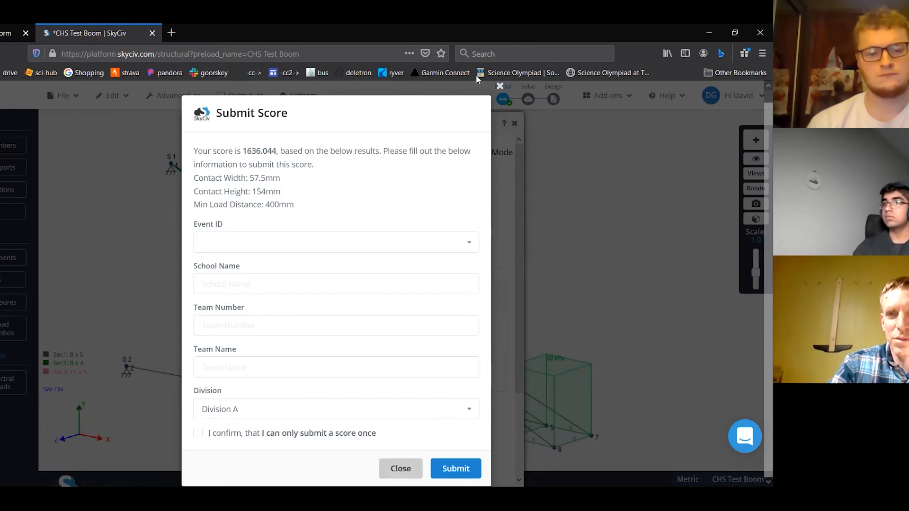
{"action": "left_click", "coordinate": [499, 85]}
{"action": "scroll", "coordinate": [430, 238], "scroll_direction": "down", "scroll_amount": 2}
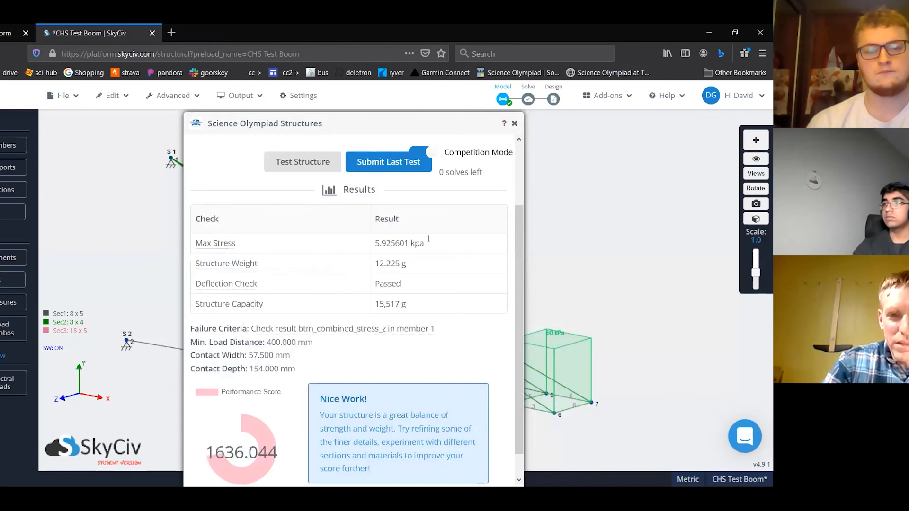
{"action": "scroll", "coordinate": [334, 323], "scroll_direction": "down", "scroll_amount": 1}
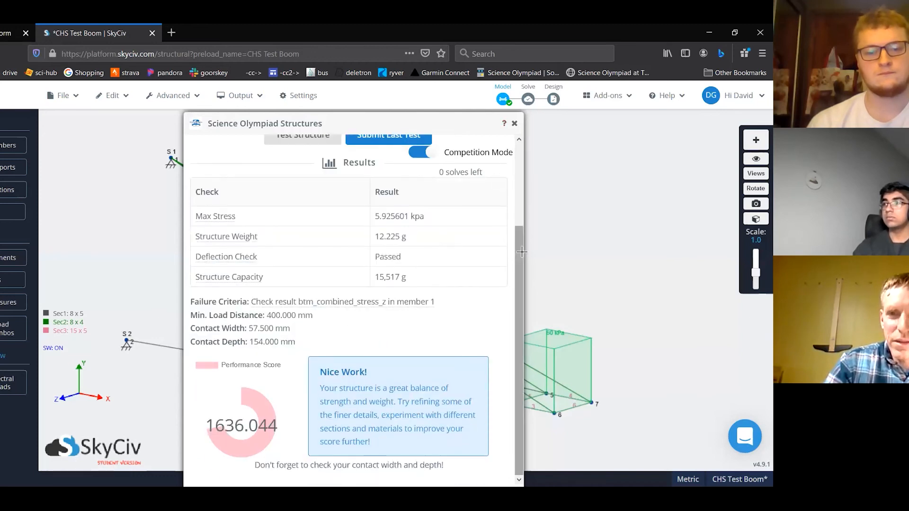
{"action": "left_click_drag", "start_coordinate": [419, 119], "coordinate": [434, 133]}
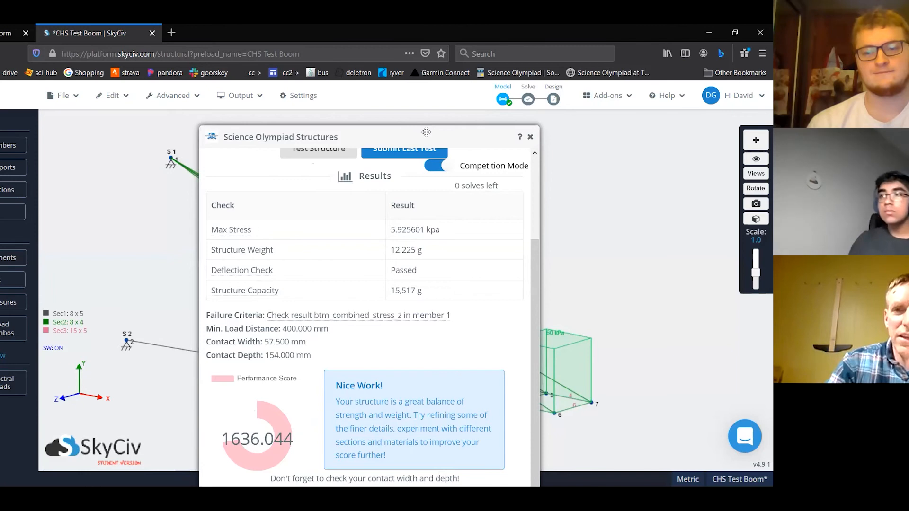
{"action": "left_click_drag", "start_coordinate": [432, 129], "coordinate": [440, 126]}
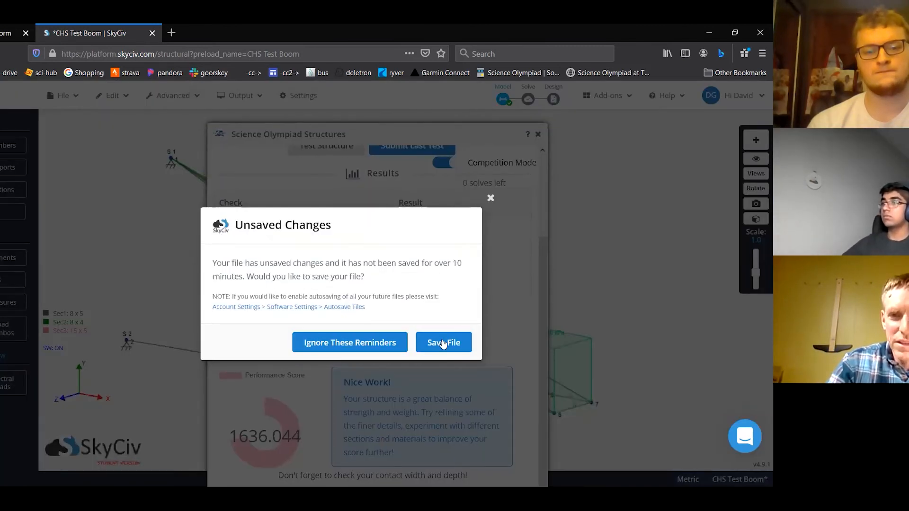
Save the CHS Test Boom model without comments and close the Science Olympiad Structures add-on
{"action": "left_click", "coordinate": [491, 198]}
{"action": "key", "text": "ctrl+s"}
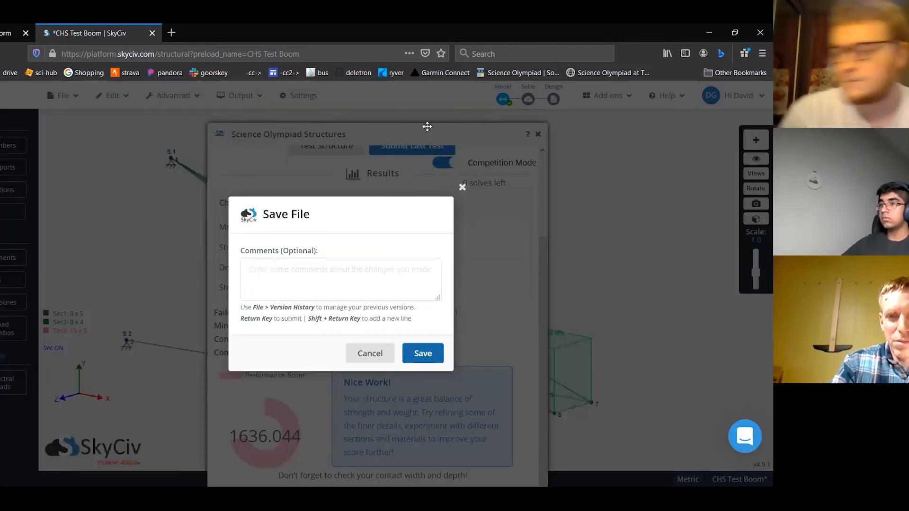
{"action": "key", "text": "Return"}
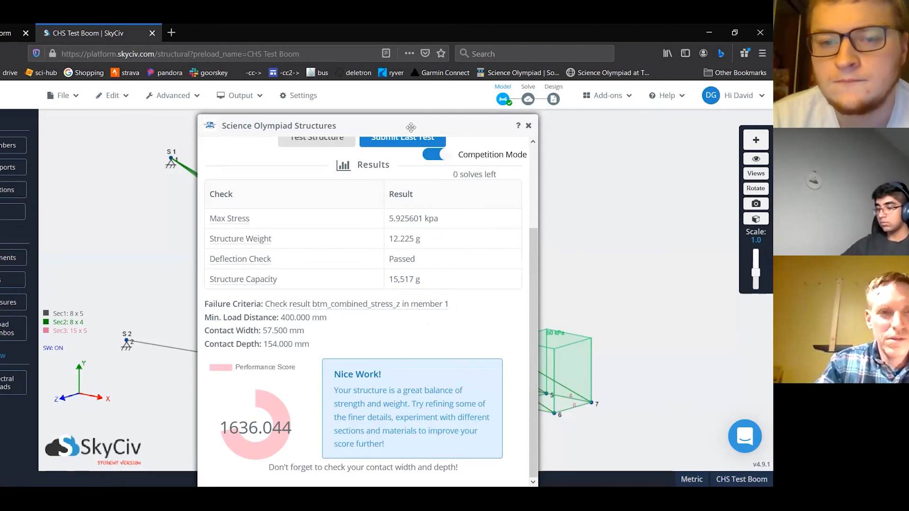
{"action": "left_click", "coordinate": [529, 126]}
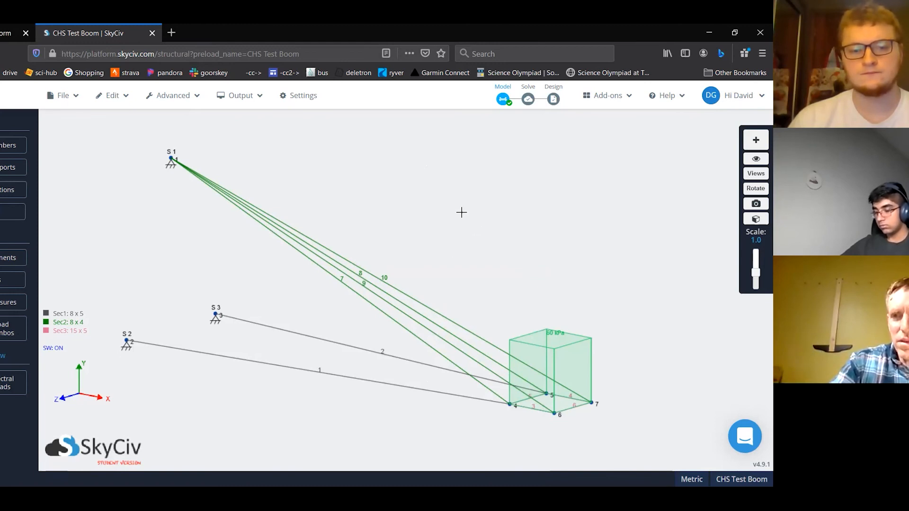
Display the boomilever in the realistic 3D renderer and examine its members and loading frame
{"action": "left_click", "coordinate": [756, 219]}
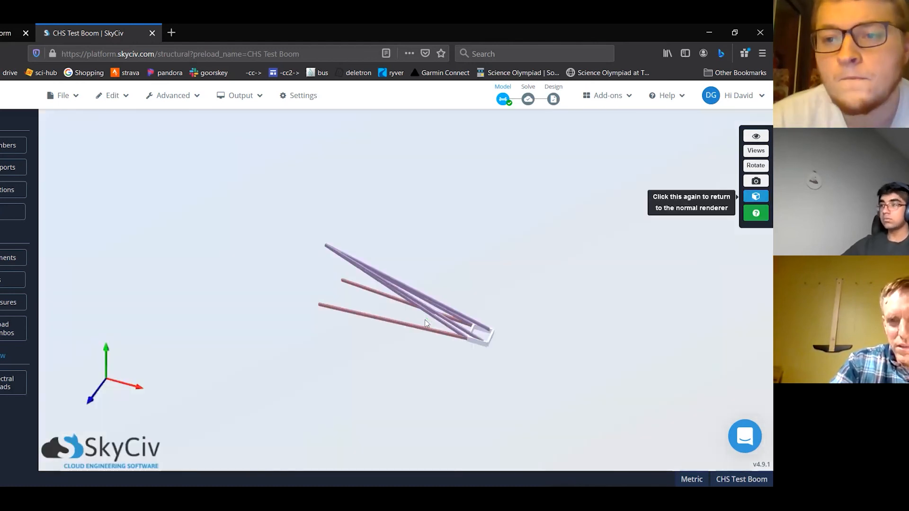
{"action": "left_click_drag", "start_coordinate": [448, 344], "coordinate": [430, 322]}
{"action": "scroll", "coordinate": [436, 326], "scroll_direction": "up", "scroll_amount": 1}
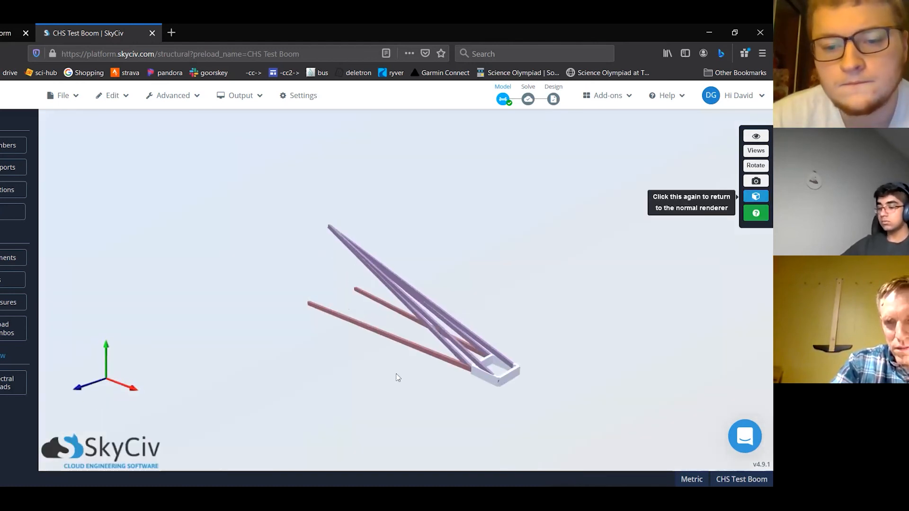
{"action": "scroll", "coordinate": [462, 358], "scroll_direction": "up", "scroll_amount": 1}
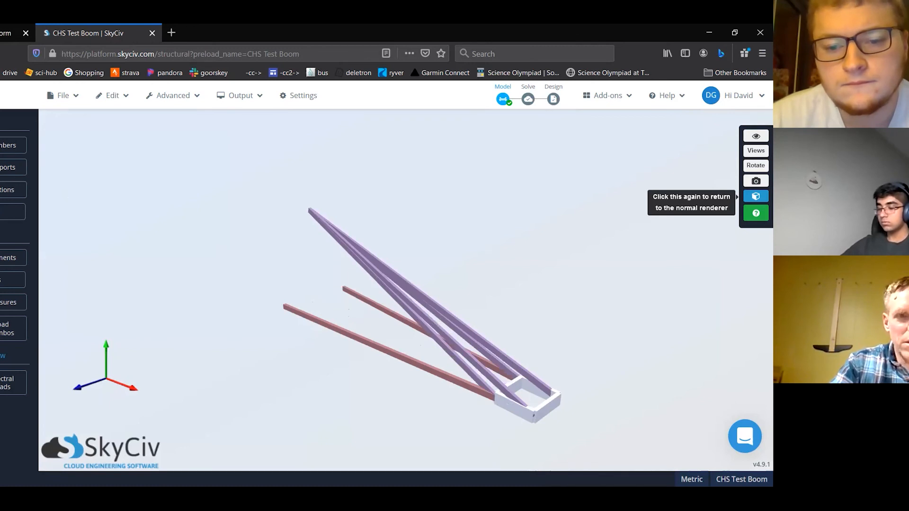
Shorten the boomilever by reducing the X positions of nodes 4 to 7 in the nodes table, and apply the changes
{"action": "left_click", "coordinate": [23, 136]}
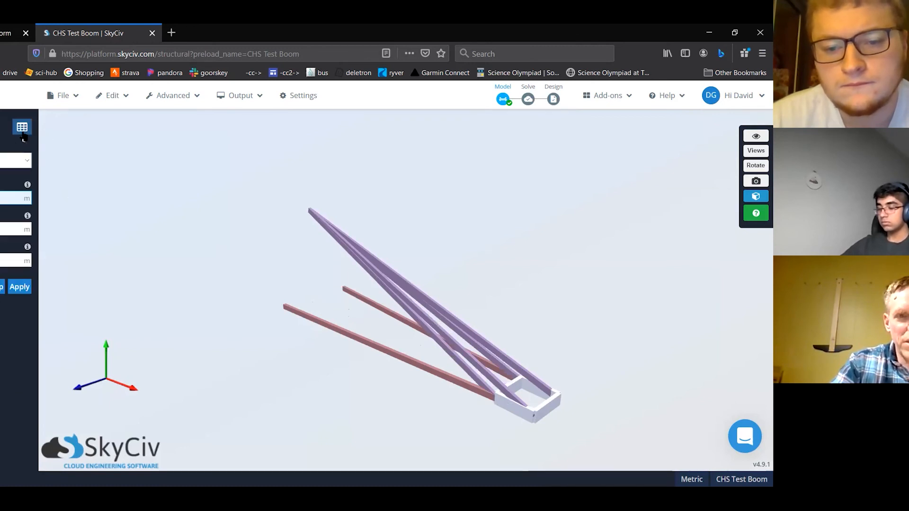
{"action": "left_click", "coordinate": [22, 126]}
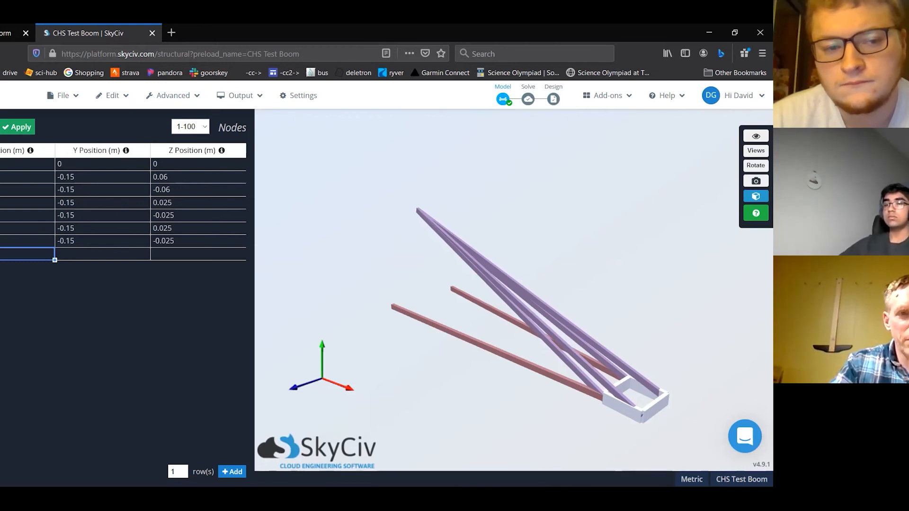
{"action": "double_click", "coordinate": [27, 202]}
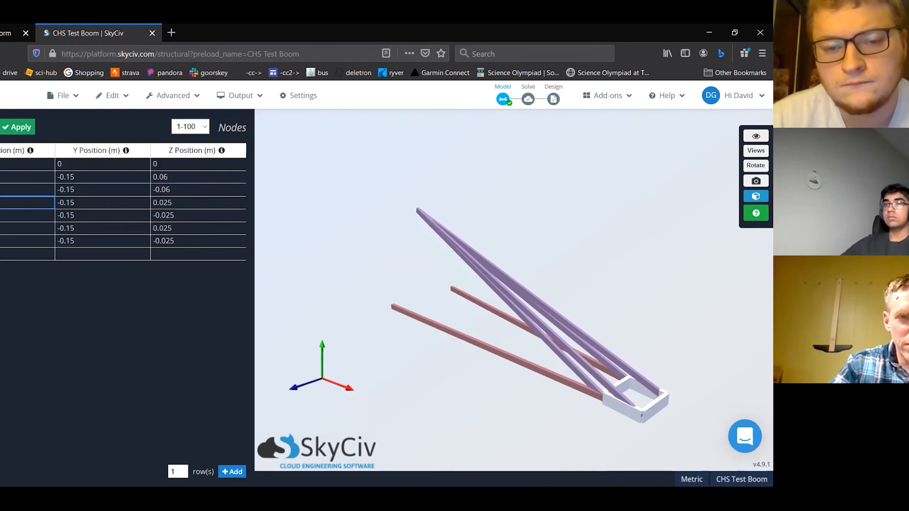
{"action": "key", "text": "Return"}
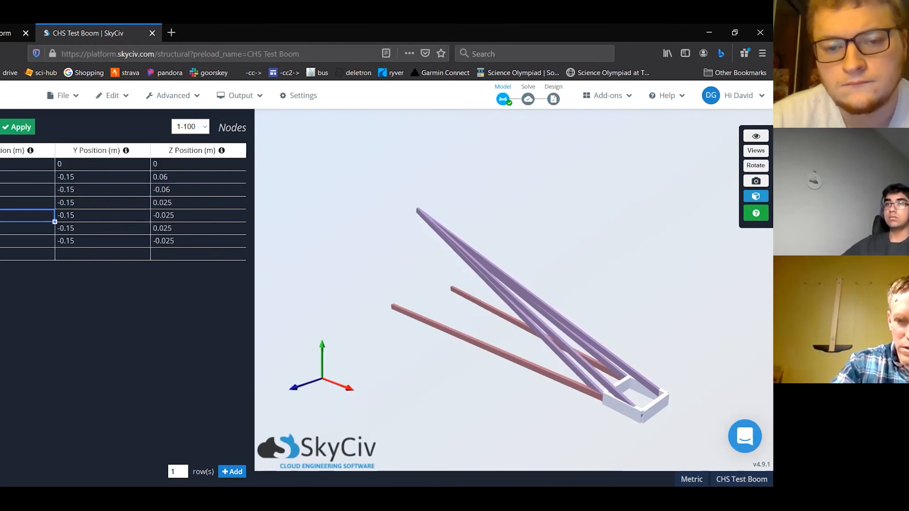
{"action": "key", "text": "Return"}
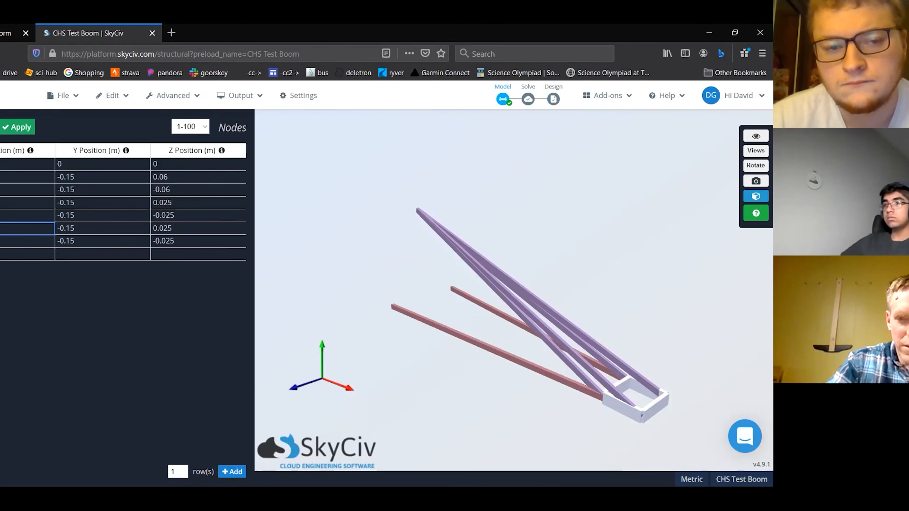
{"action": "key", "text": "Return"}
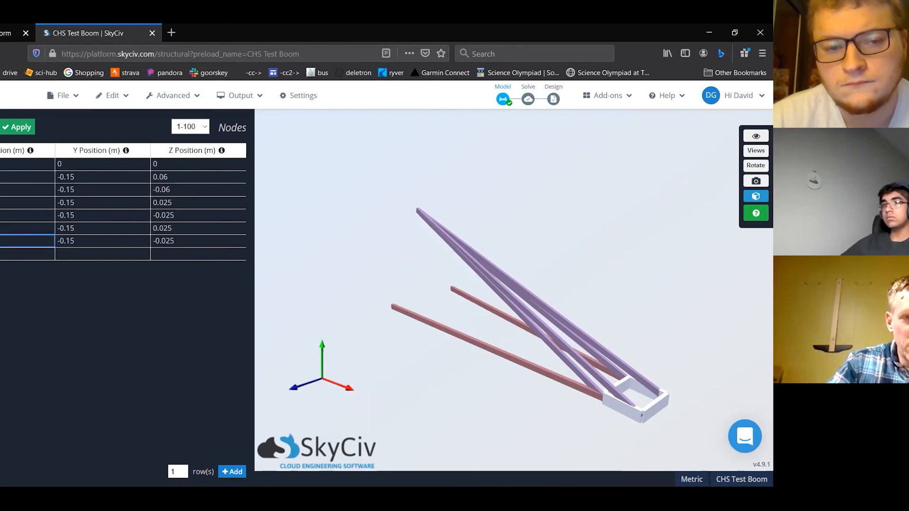
{"action": "left_click", "coordinate": [17, 127]}
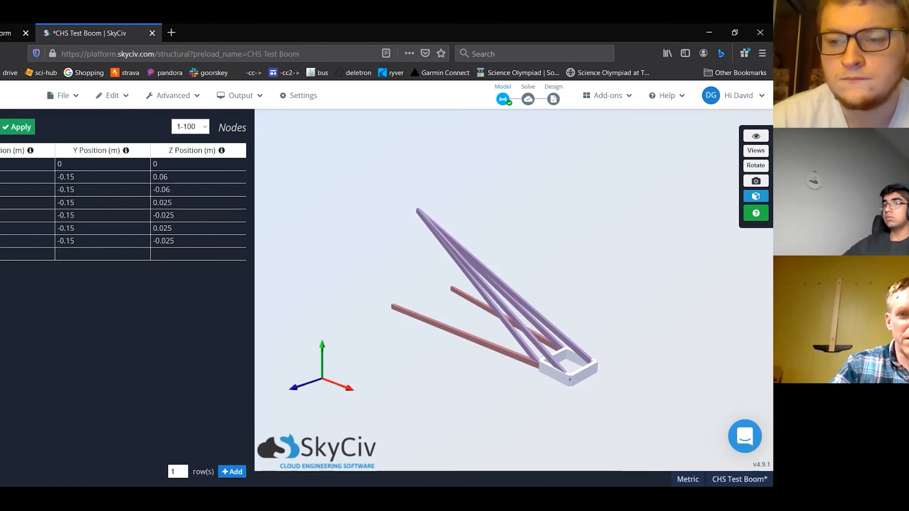
{"action": "left_click", "coordinate": [406, 232]}
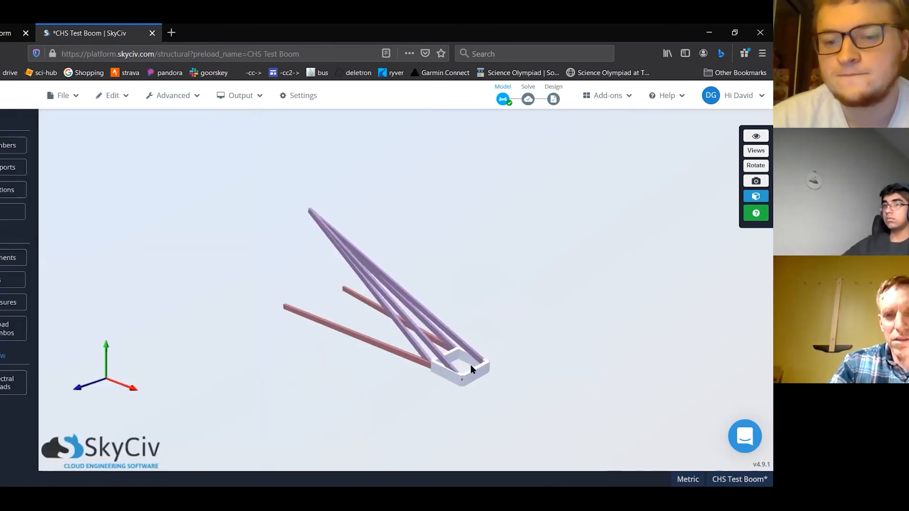
Examine the shortened boomilever in the rendered view and return to the normal renderer
{"action": "scroll", "coordinate": [459, 359], "scroll_direction": "up", "scroll_amount": 2}
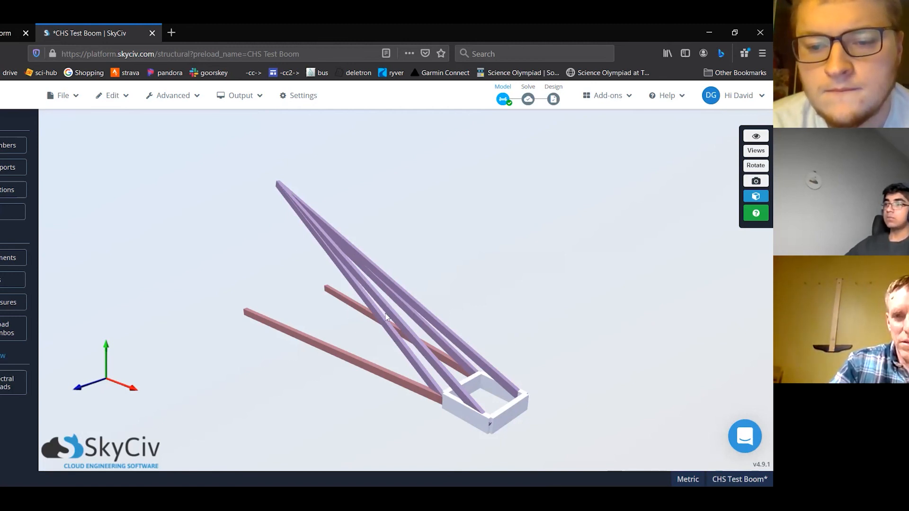
{"action": "left_click_drag", "start_coordinate": [354, 340], "coordinate": [344, 339]}
{"action": "left_click_drag", "start_coordinate": [385, 303], "coordinate": [465, 247]}
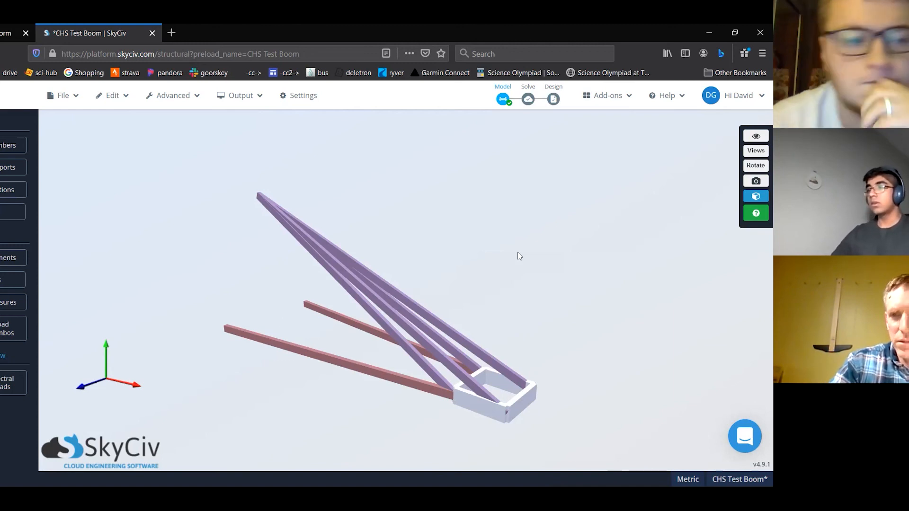
{"action": "left_click", "coordinate": [756, 196]}
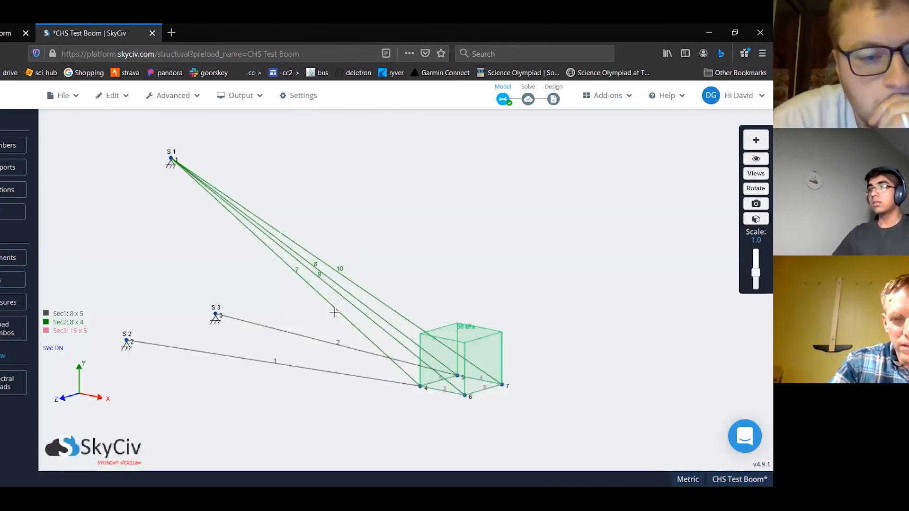
Split member 1, running from node 2 to node 4, into 4 equal parts
{"action": "middle_click_drag", "start_coordinate": [407, 288], "coordinate": [412, 286]}
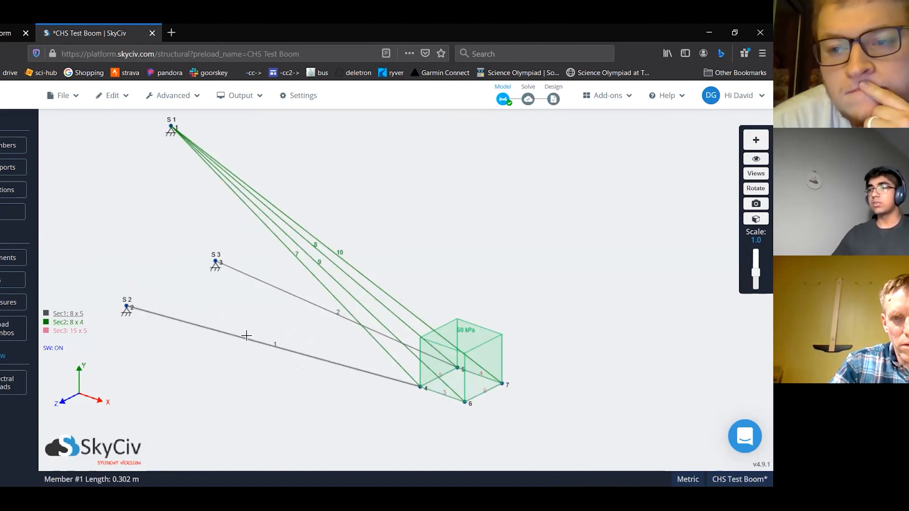
{"action": "right_click", "coordinate": [193, 324]}
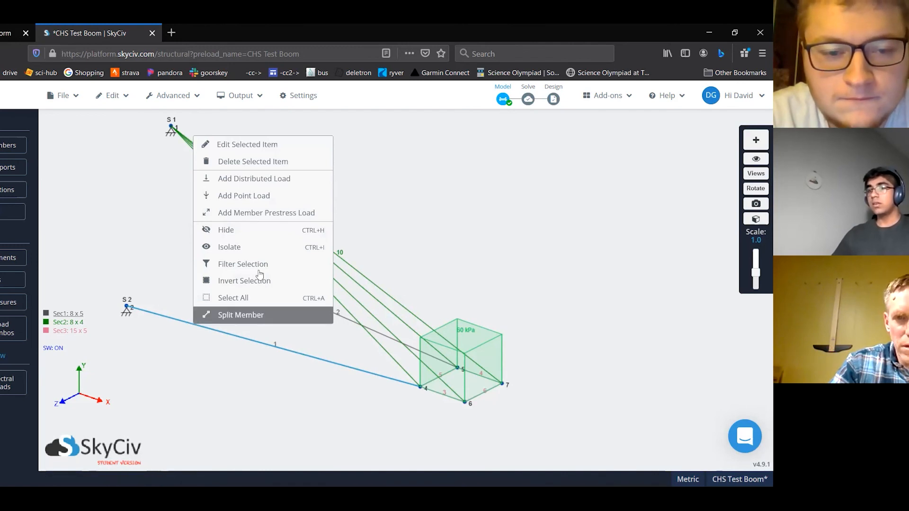
{"action": "left_click", "coordinate": [248, 313]}
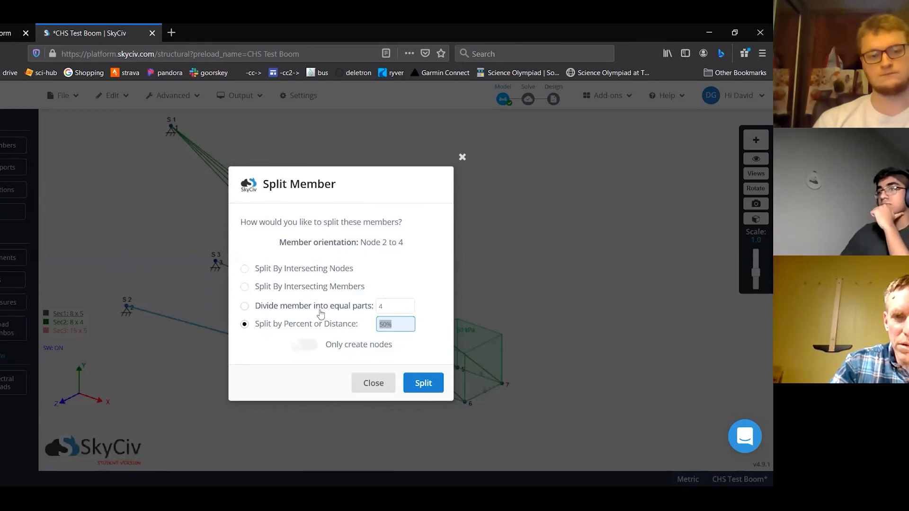
{"action": "left_click", "coordinate": [244, 305]}
{"action": "left_click", "coordinate": [390, 307]}
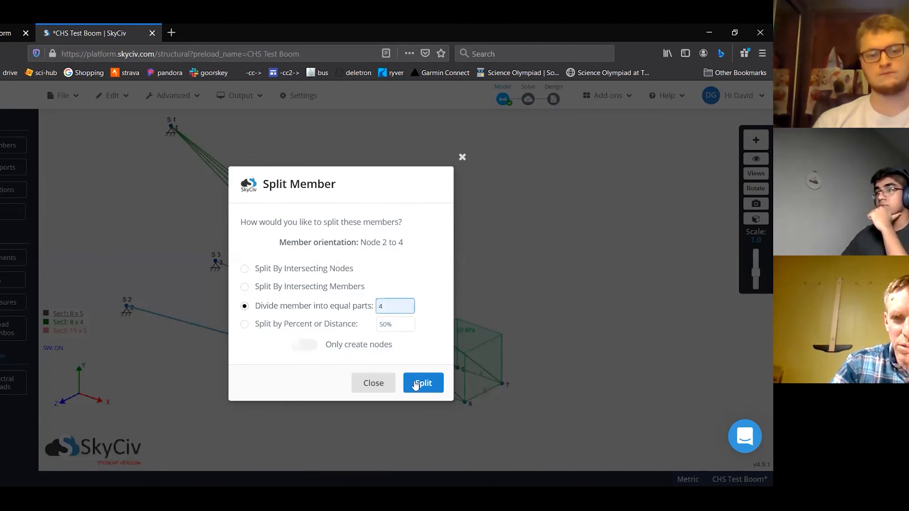
{"action": "left_click", "coordinate": [423, 386]}
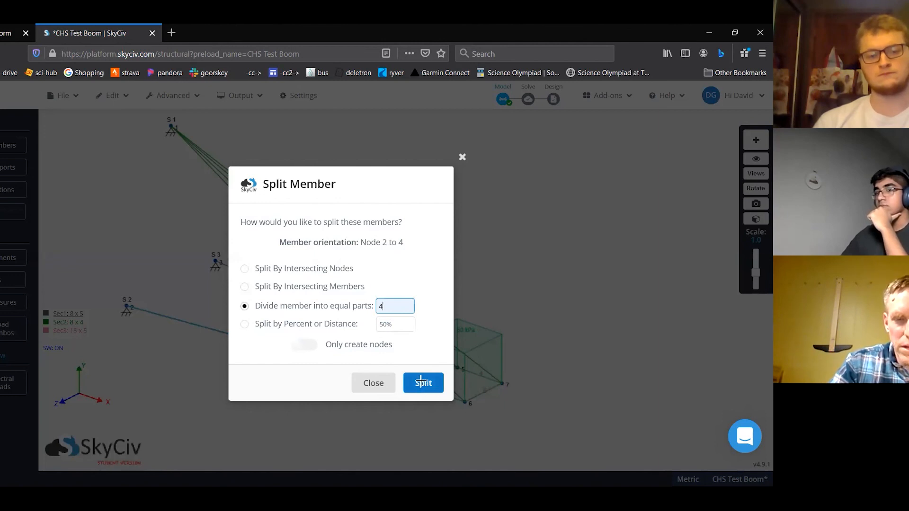
{"action": "left_click", "coordinate": [422, 384]}
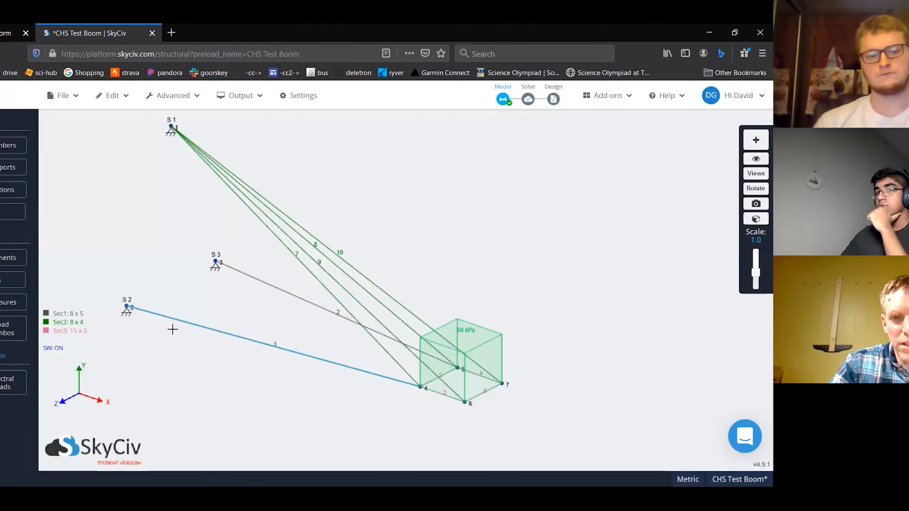
Split member 2, running from node 3 to node 5, into 4 equal parts
{"action": "right_click", "coordinate": [271, 284]}
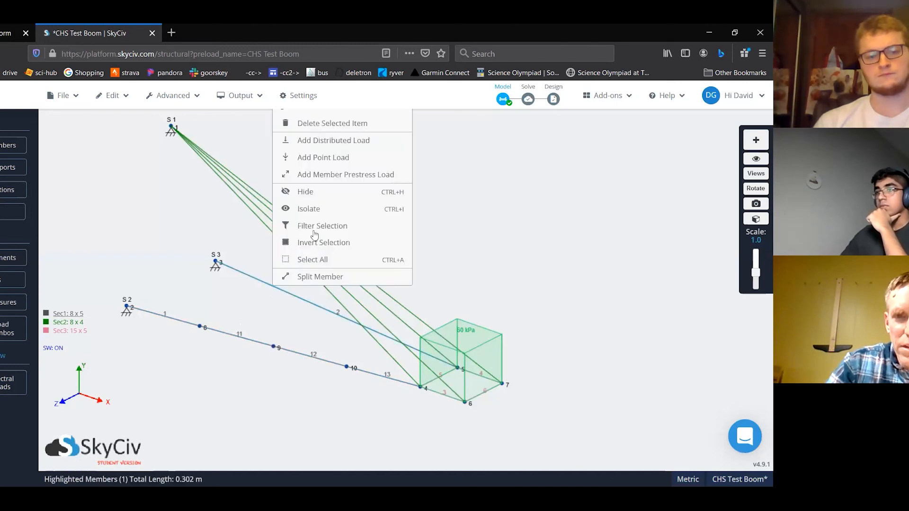
{"action": "left_click", "coordinate": [316, 276]}
{"action": "key", "text": "Tab"}
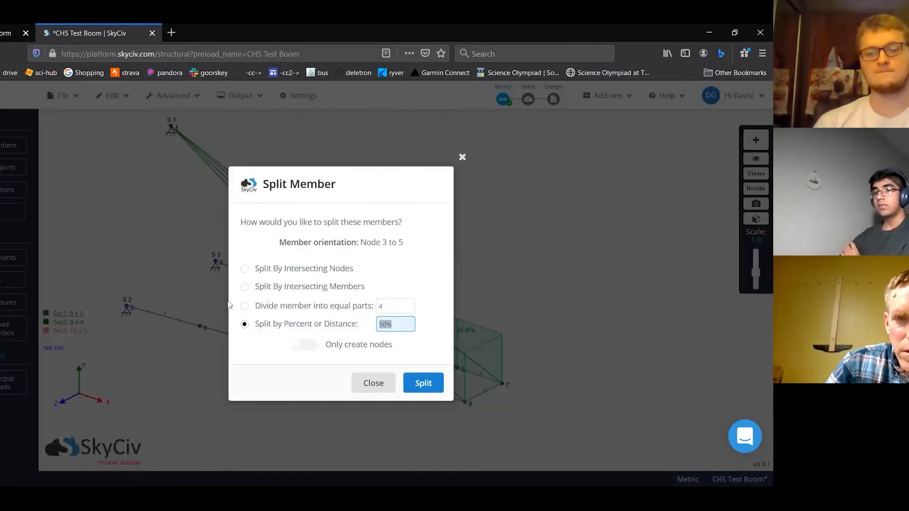
{"action": "left_click", "coordinate": [244, 306]}
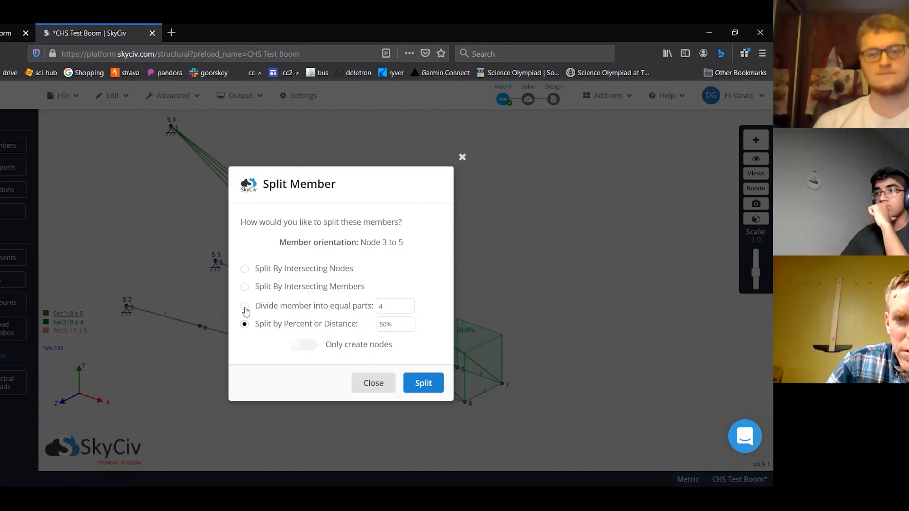
{"action": "left_click", "coordinate": [429, 384]}
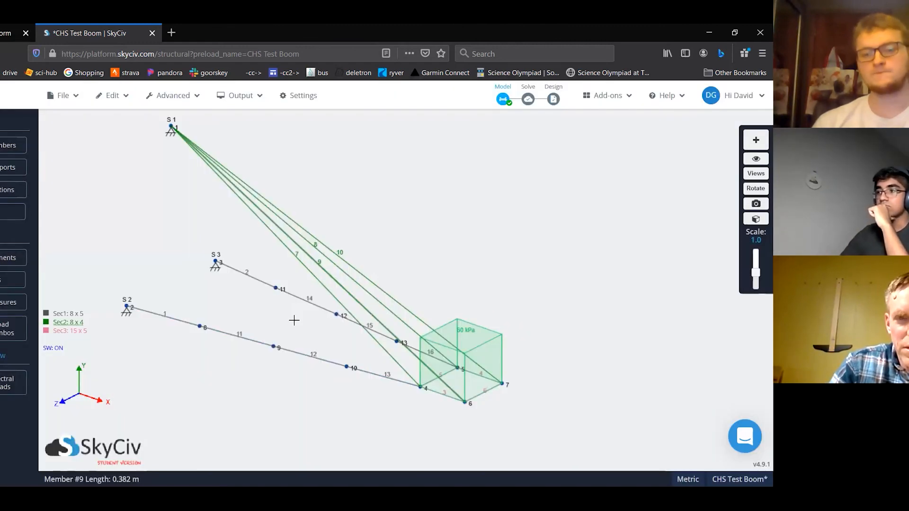
Cross-brace the bay nearest the wall supports with members from node 2 to node 11 and from node 3 to node 8
{"action": "left_click", "coordinate": [132, 306]}
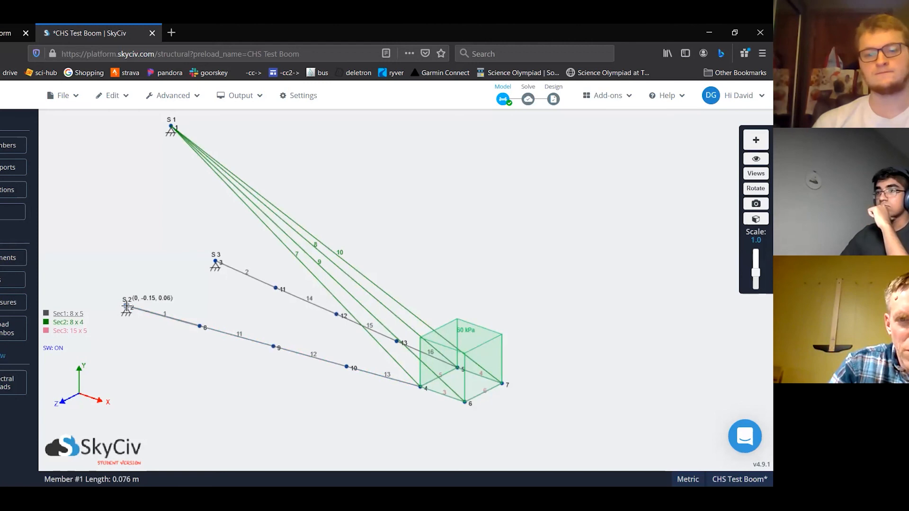
{"action": "left_click", "coordinate": [275, 287]}
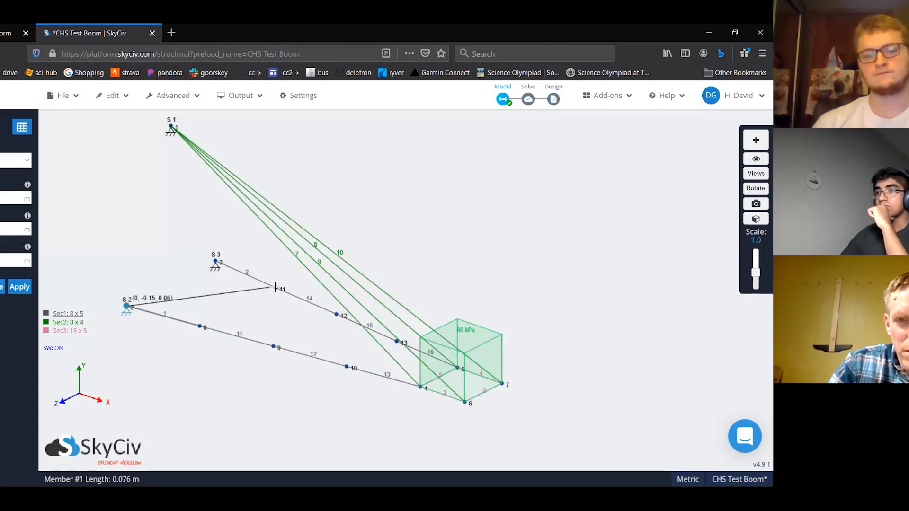
{"action": "left_click", "coordinate": [216, 260]}
{"action": "left_click", "coordinate": [200, 326]}
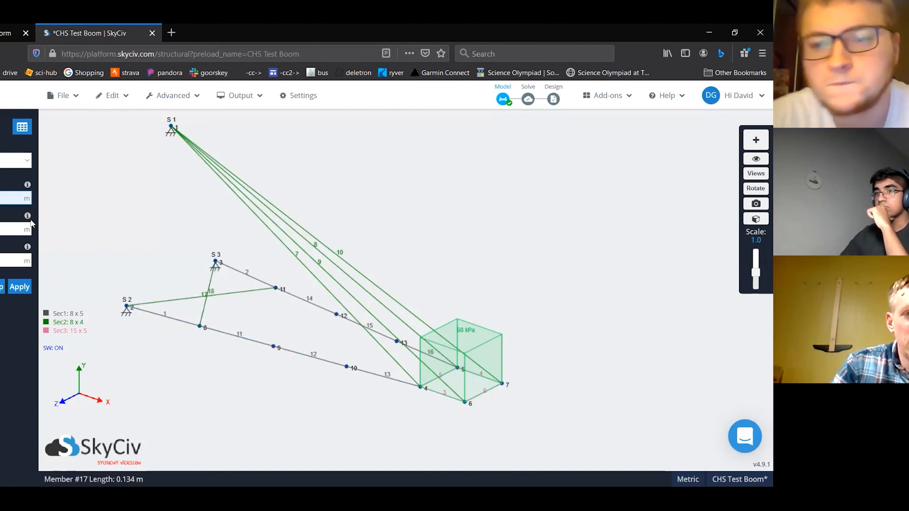
Cross-brace the two middle bays with members from node 11 to 9, 8 to 12, 12 to 10, and 9 to 13
{"action": "left_click", "coordinate": [275, 288]}
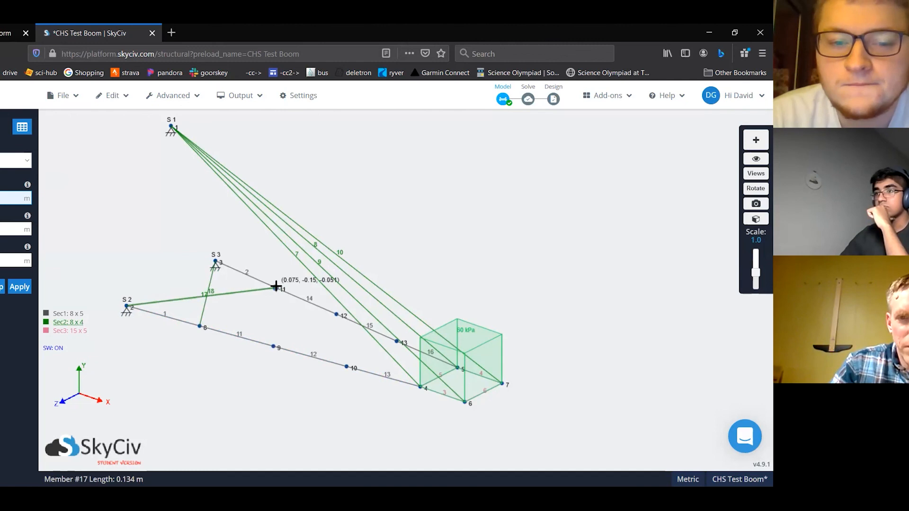
{"action": "left_click", "coordinate": [274, 347]}
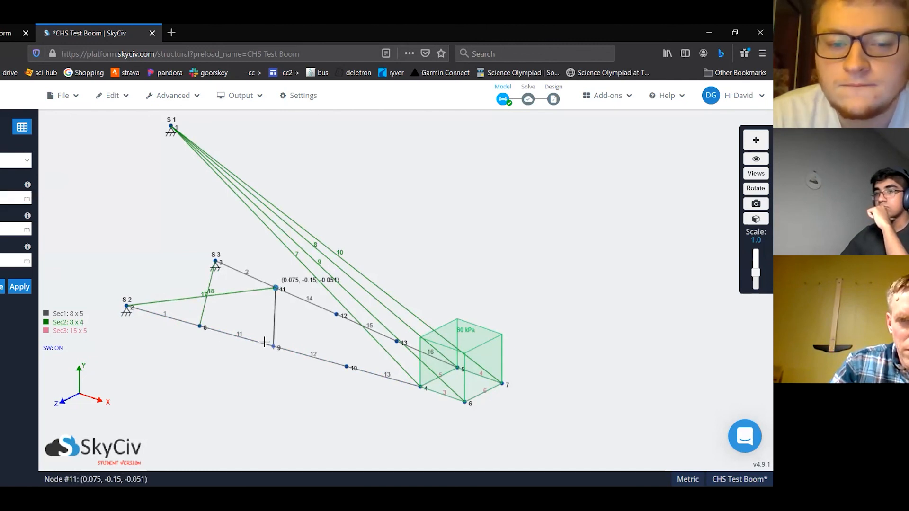
{"action": "left_click", "coordinate": [201, 326]}
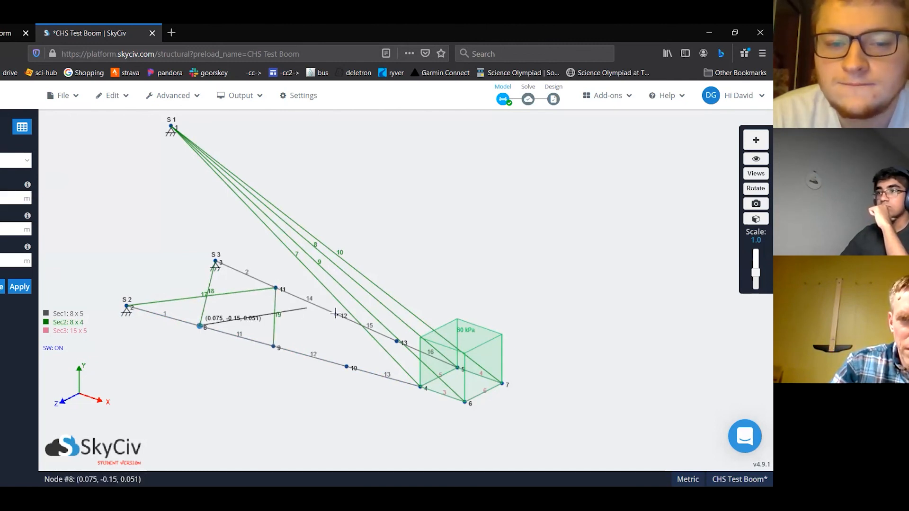
{"action": "left_click", "coordinate": [336, 314]}
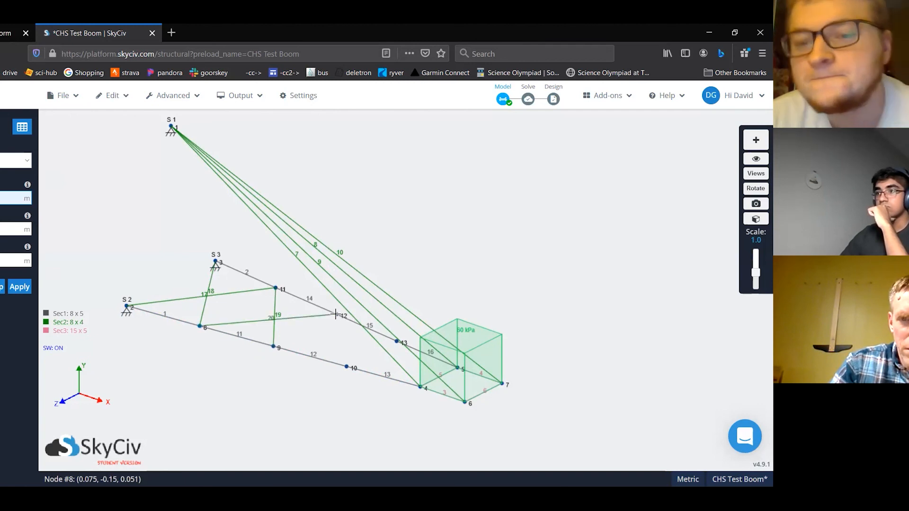
{"action": "left_click", "coordinate": [345, 366]}
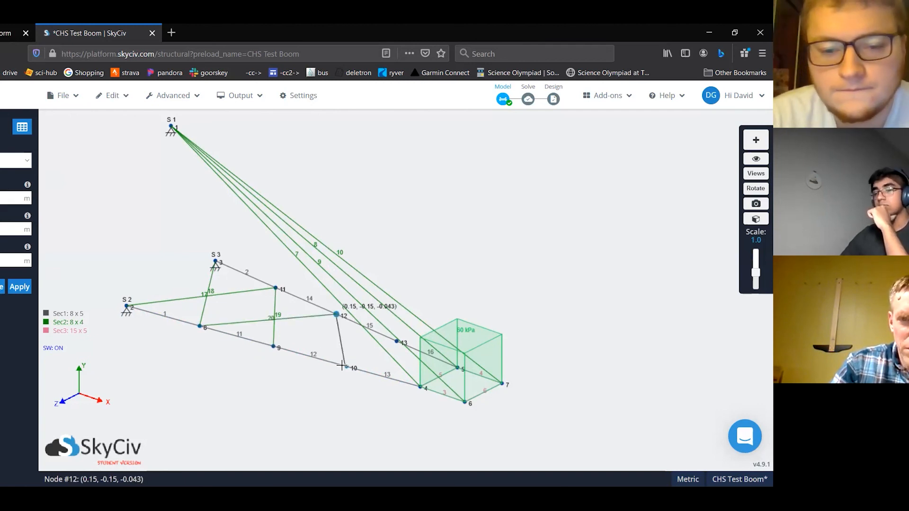
{"action": "left_click", "coordinate": [273, 347]}
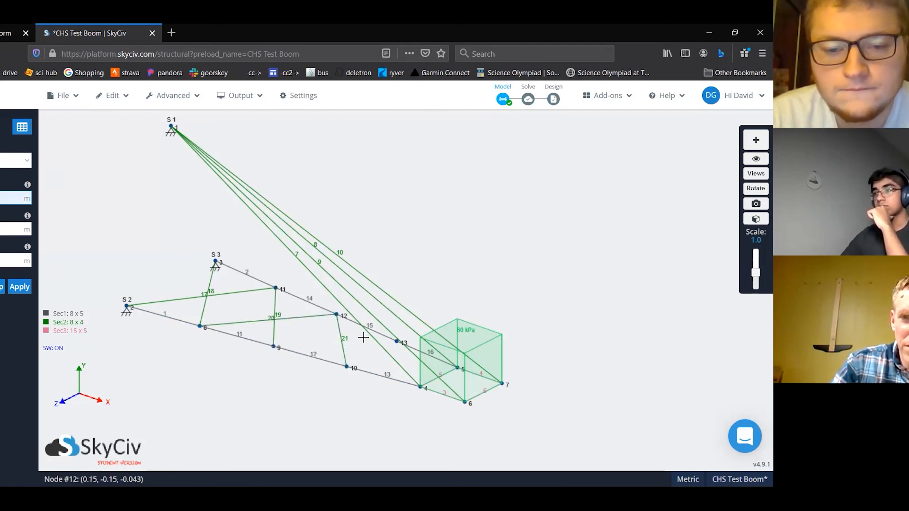
{"action": "left_click", "coordinate": [397, 341]}
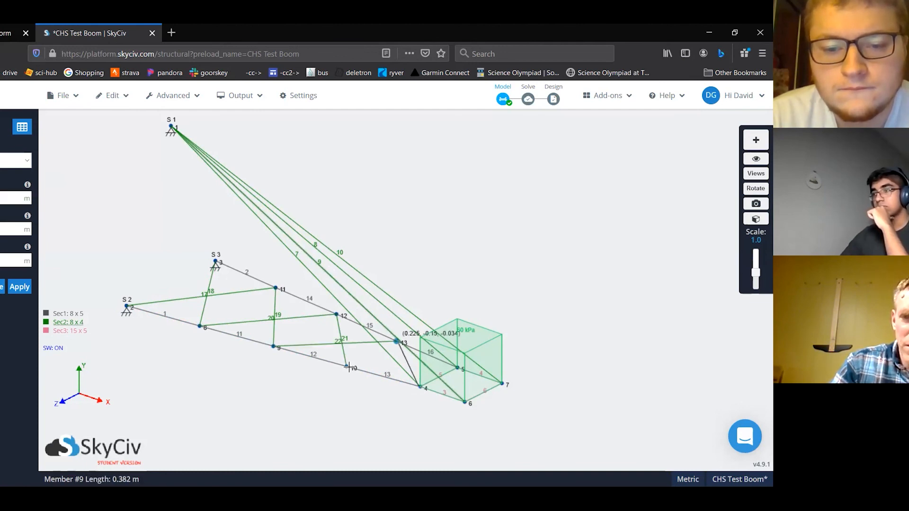
Cross-brace the bay nearest the load with members from node 13 to node 4 and from node 10 to node 5
{"action": "left_click_drag", "start_coordinate": [438, 360], "coordinate": [412, 380]}
{"action": "left_click", "coordinate": [359, 379]}
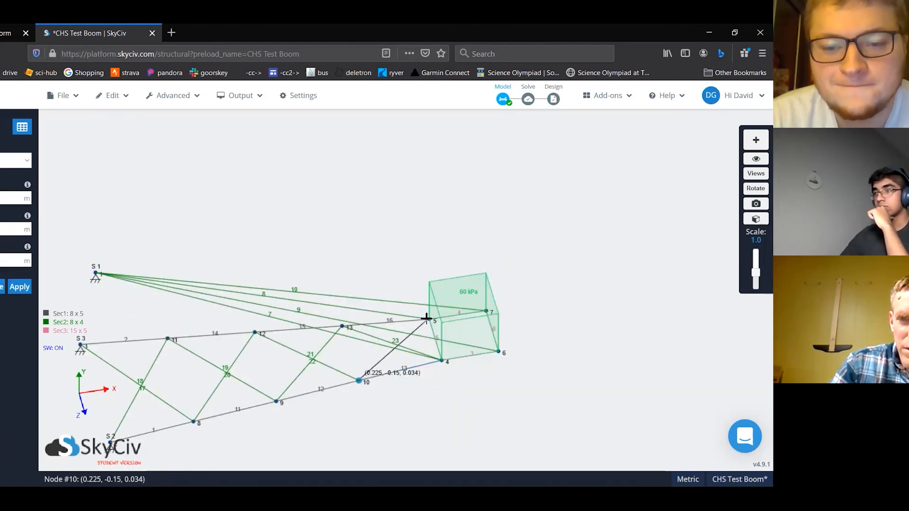
{"action": "left_click", "coordinate": [429, 319]}
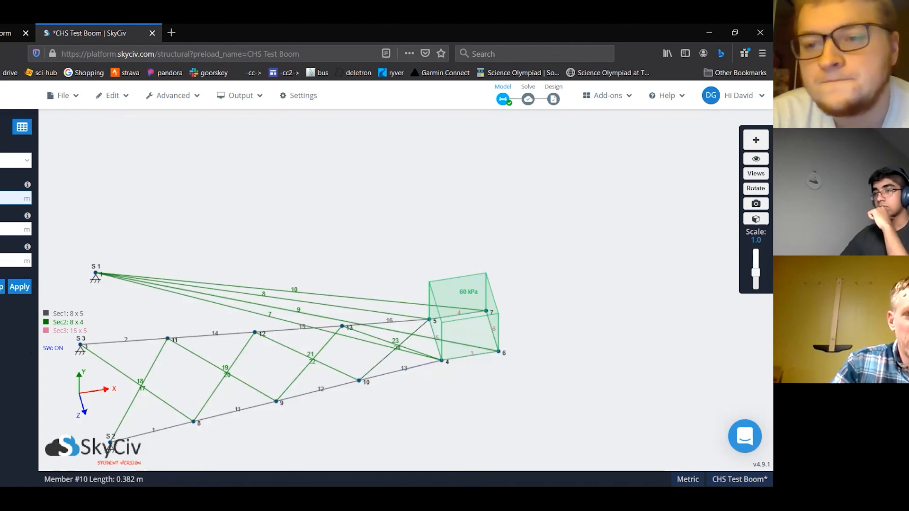
{"action": "key", "text": "Escape"}
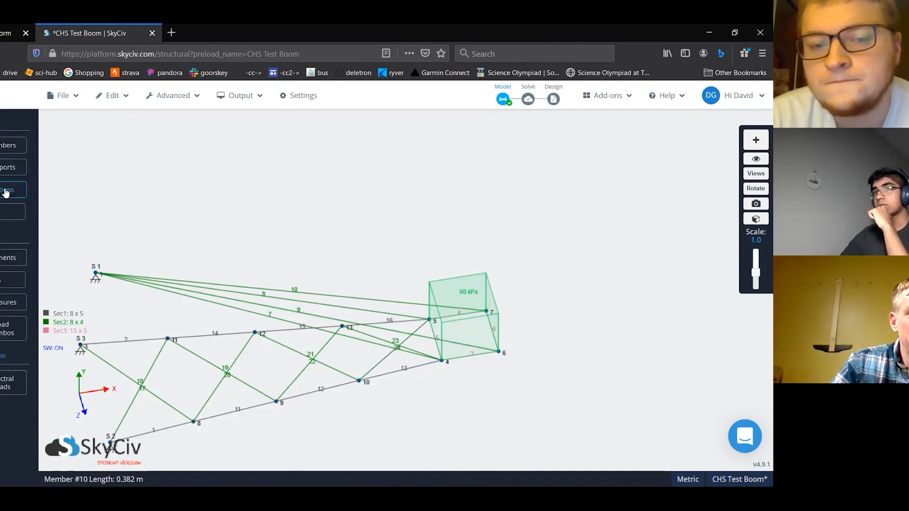
Build a new rectangular section with a depth of 1.5 mm and a width of 1.5 mm
{"action": "left_click", "coordinate": [5, 191]}
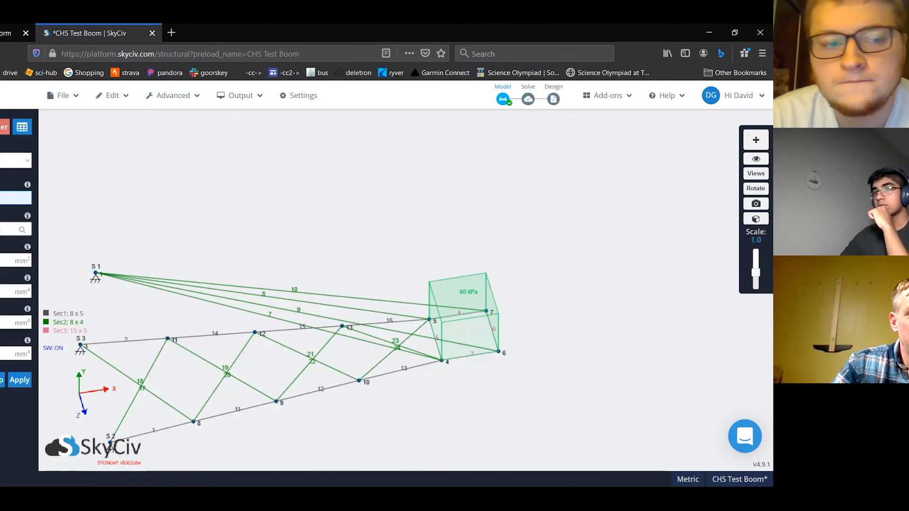
{"action": "left_click", "coordinate": [493, 207]}
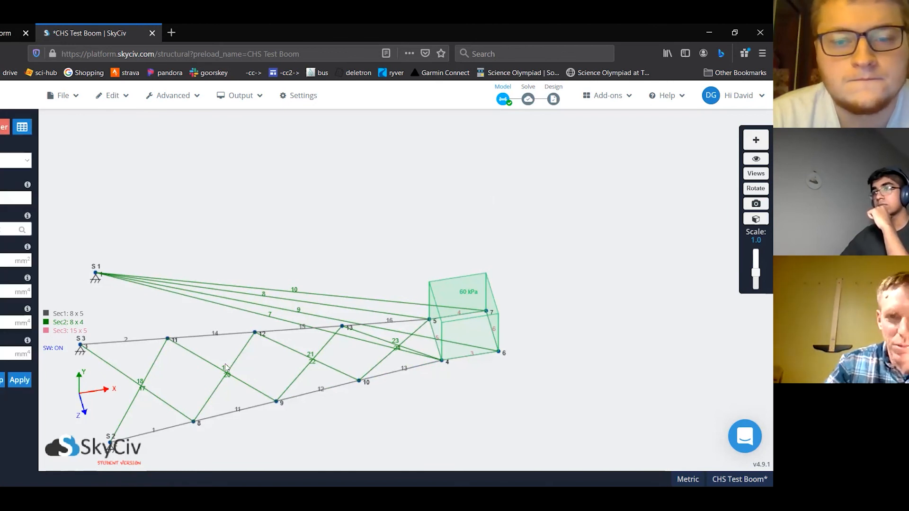
{"action": "left_click", "coordinate": [3, 127]}
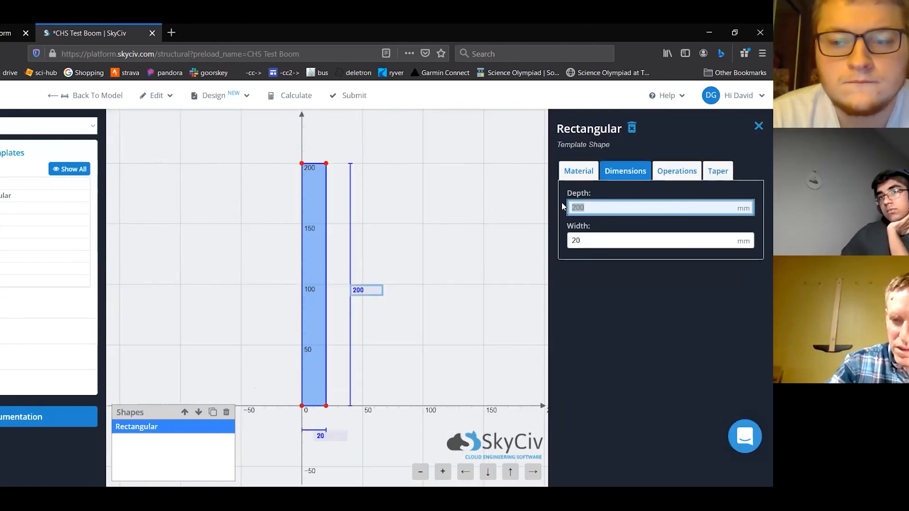
{"action": "type", "text": "1.5"}
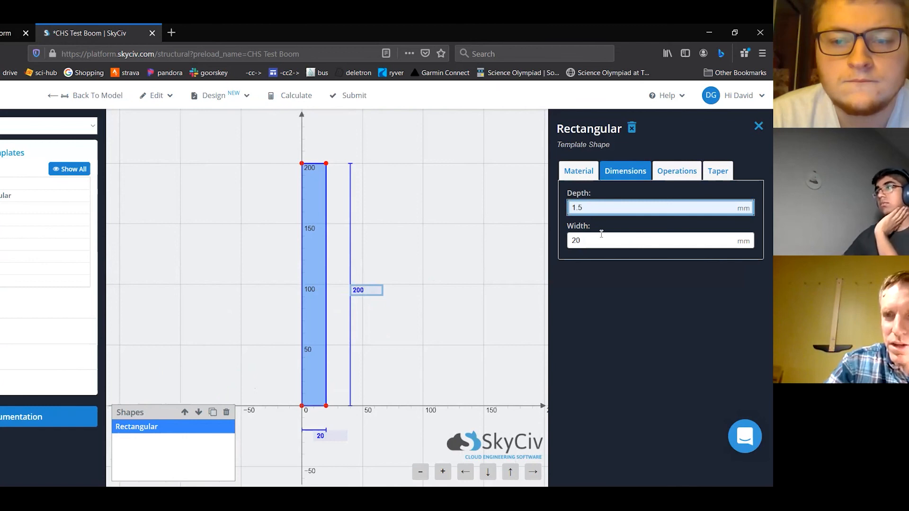
{"action": "key", "text": "Tab"}
{"action": "type", "text": "1."}
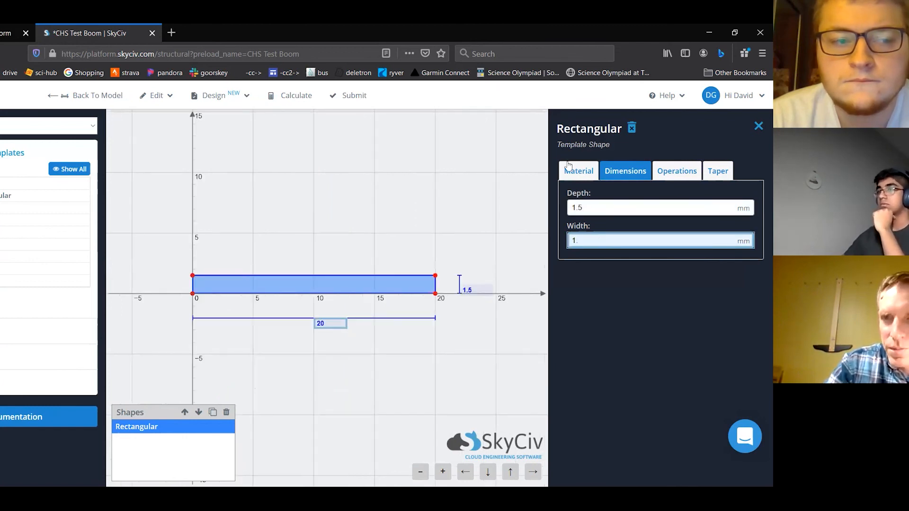
{"action": "type", "text": "5"}
Keep Balsa Grade 1 - Light as the rectangular section's material and submit the section to the model
{"action": "left_click", "coordinate": [573, 171]}
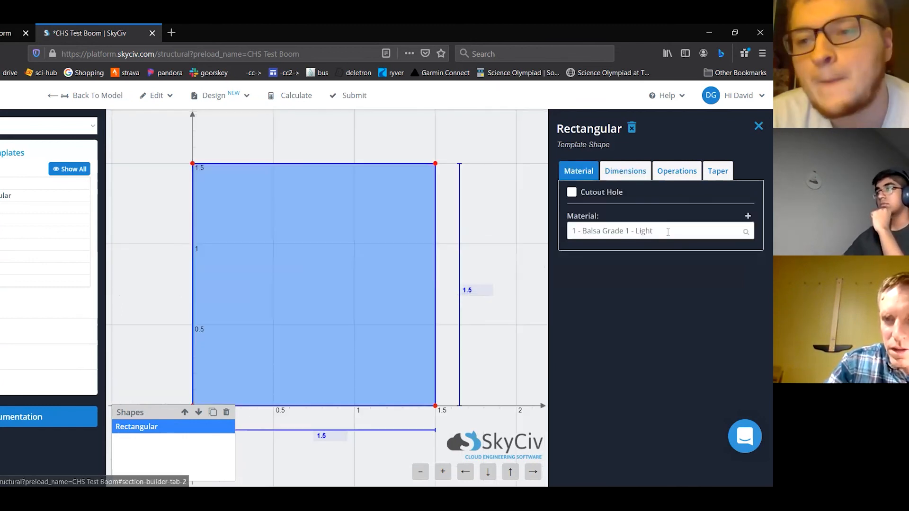
{"action": "left_click", "coordinate": [667, 231]}
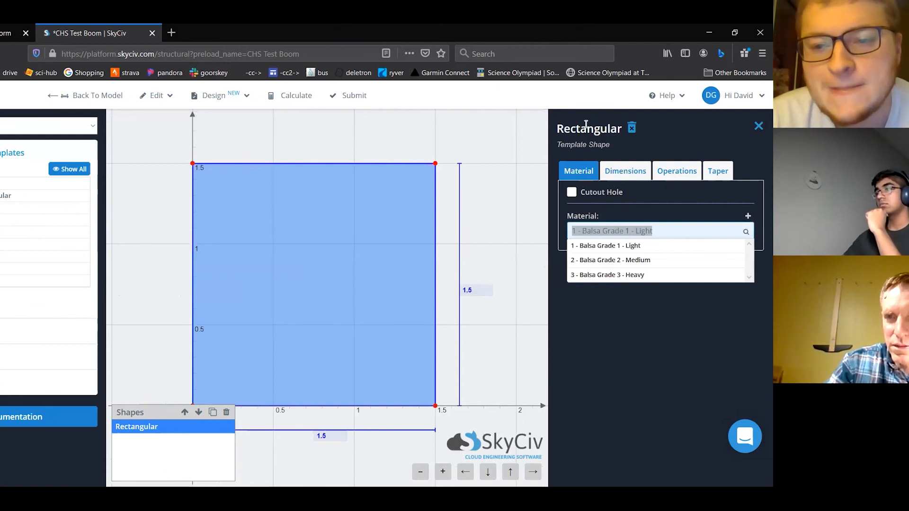
{"action": "left_click", "coordinate": [554, 224]}
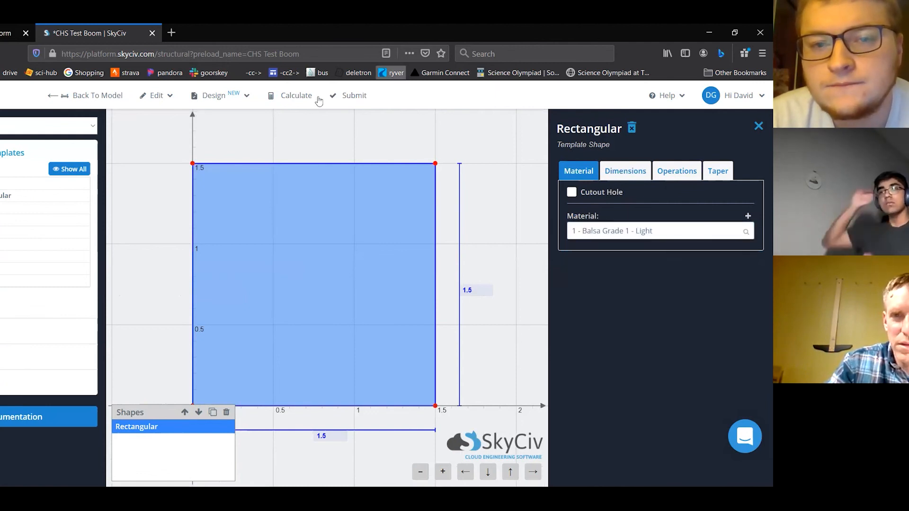
{"action": "left_click", "coordinate": [355, 96]}
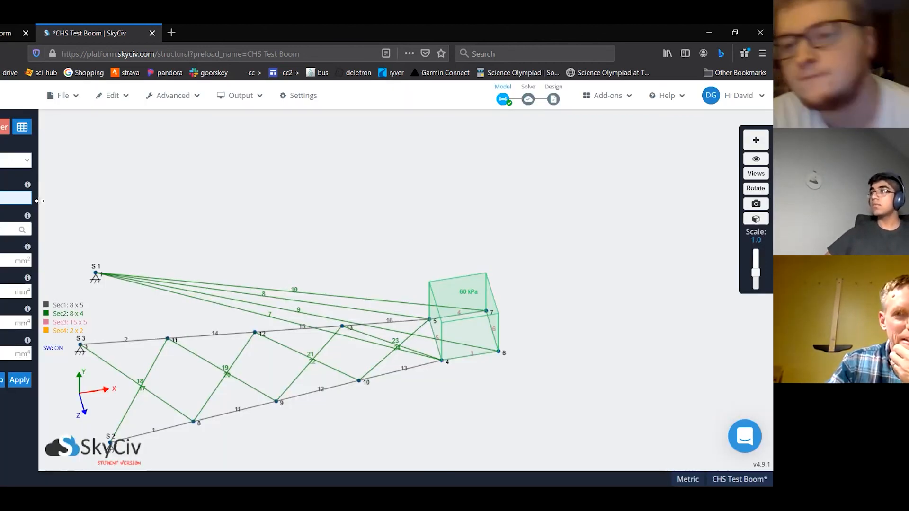
Open the members datasheet and assign section ID 4 to bracing members 17 through 20
{"action": "left_click_drag", "start_coordinate": [217, 262], "coordinate": [201, 235]}
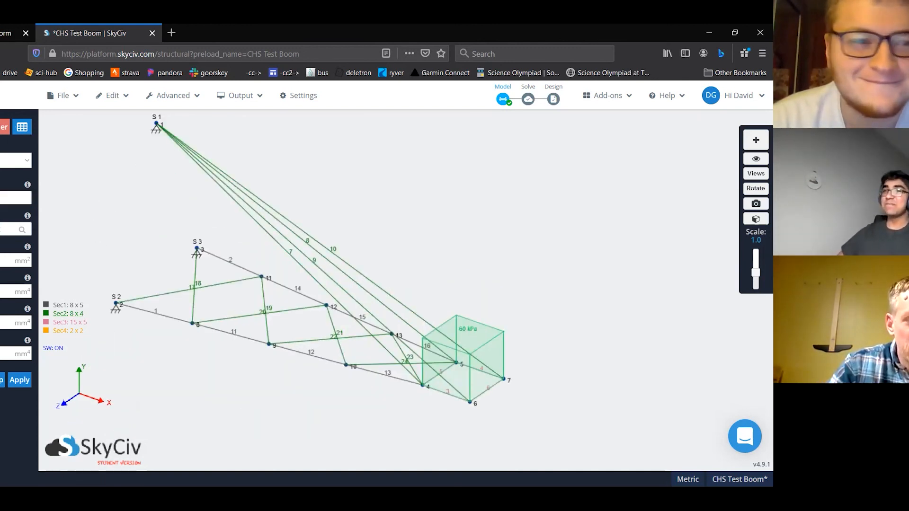
{"action": "left_click", "coordinate": [24, 147]}
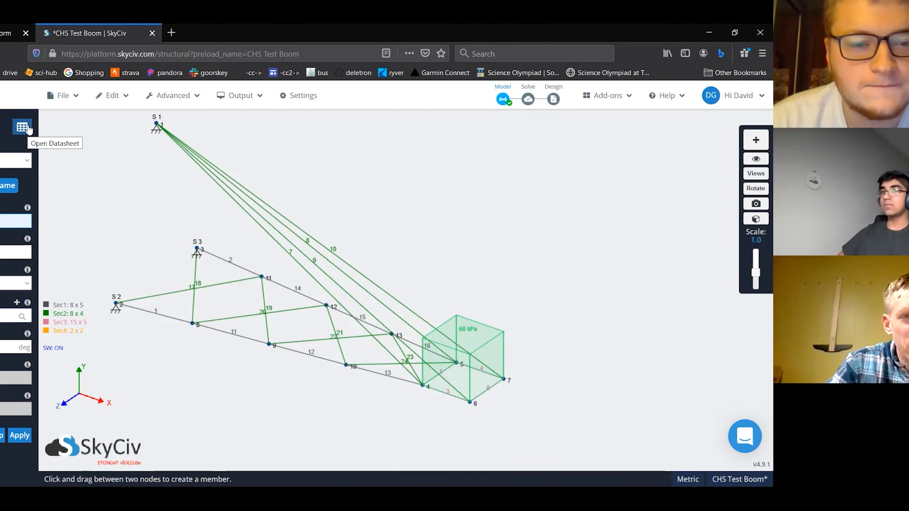
{"action": "left_click", "coordinate": [22, 127]}
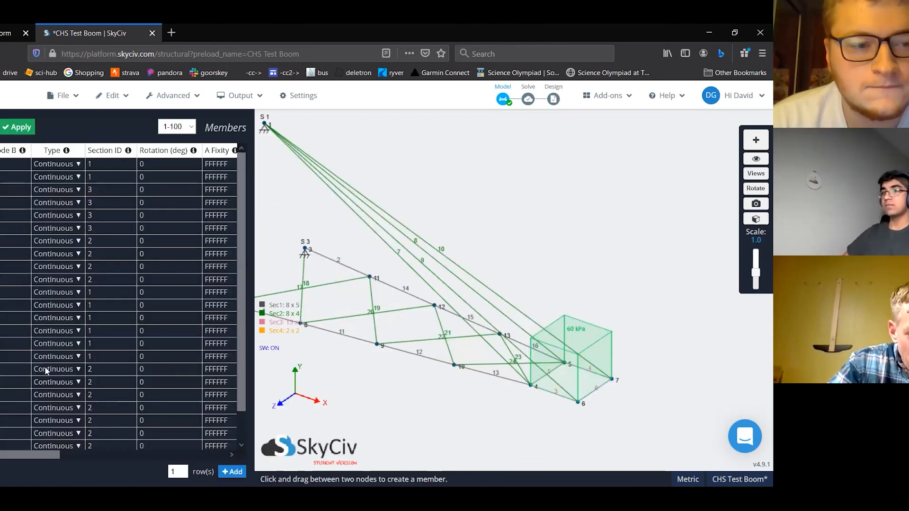
{"action": "left_click", "coordinate": [101, 368]}
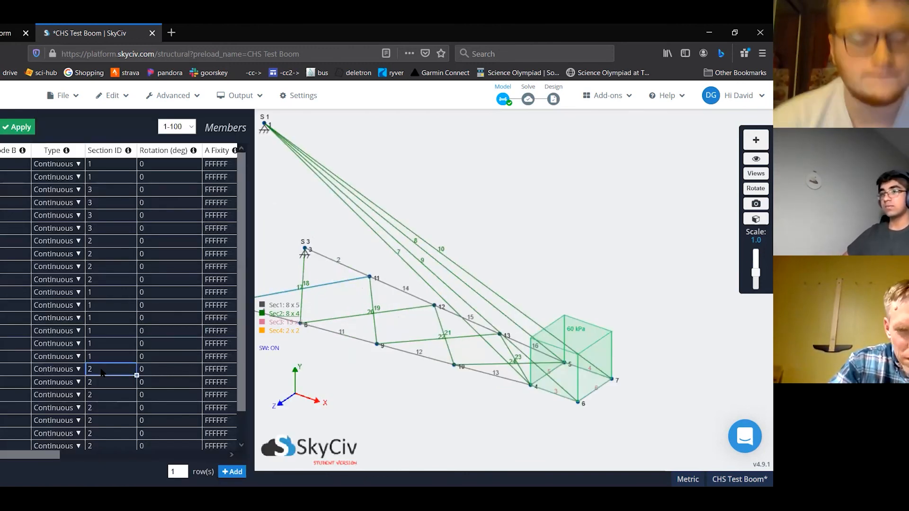
{"action": "type", "text": "4"}
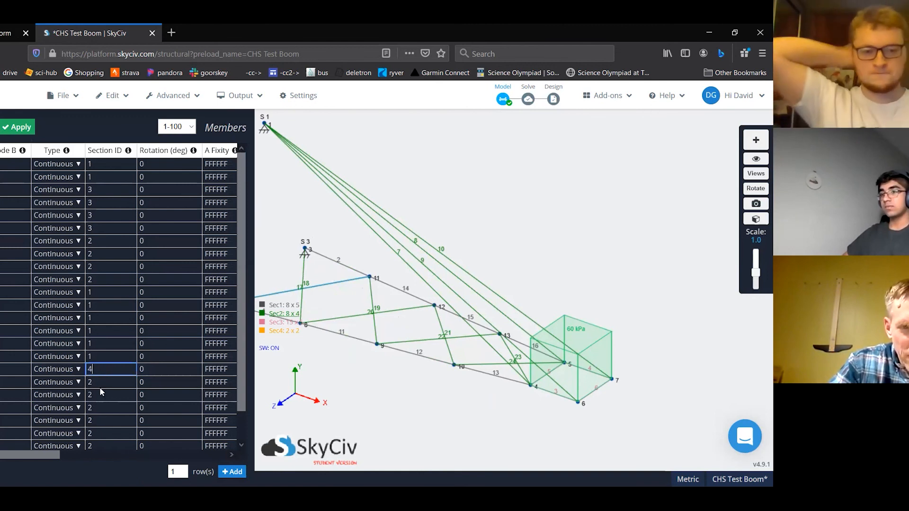
{"action": "left_click", "coordinate": [101, 386]}
{"action": "type", "text": "4"}
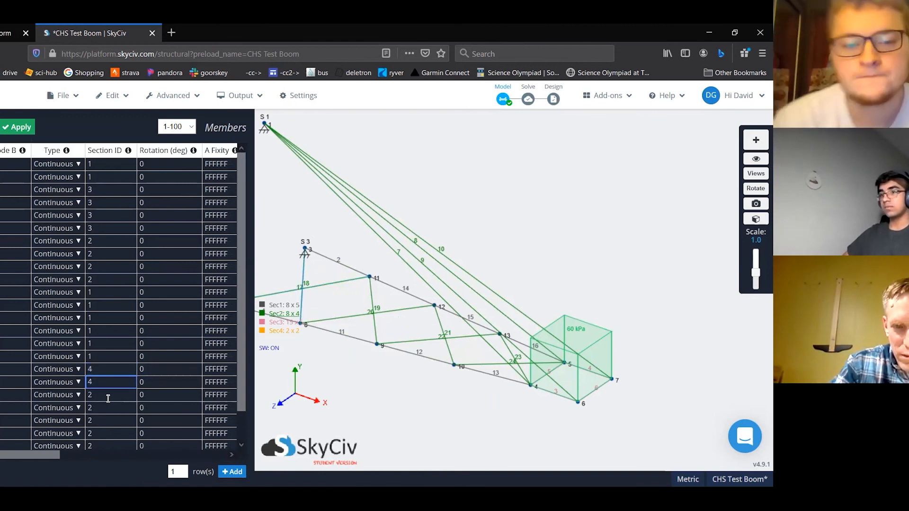
{"action": "left_click", "coordinate": [90, 398]}
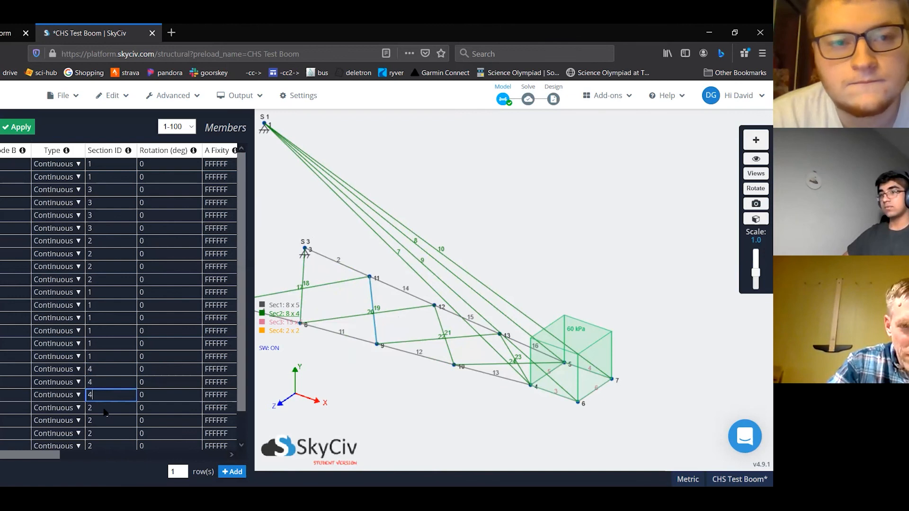
{"action": "left_click", "coordinate": [103, 409]}
{"action": "type", "text": "4"}
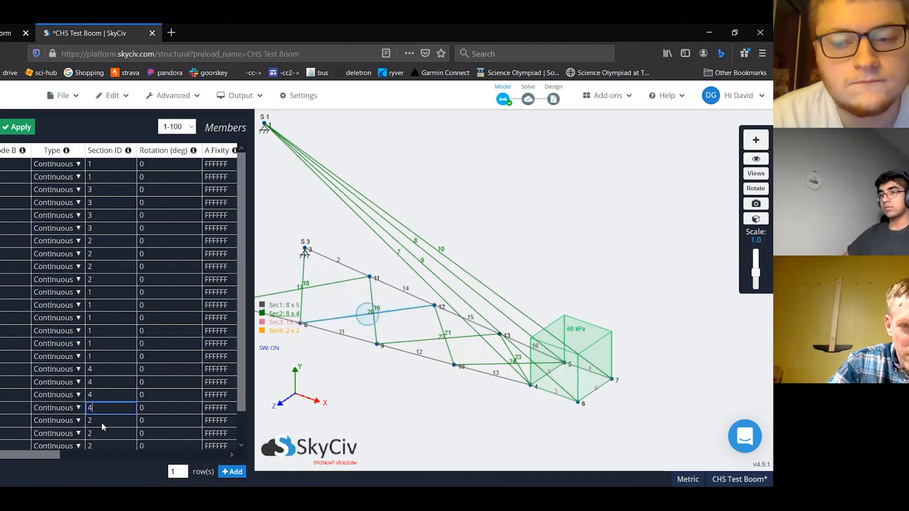
Assign section ID 4 to bracing members 21 through 24 in the members datasheet
{"action": "key", "text": "Return"}
{"action": "type", "text": "4"}
{"action": "key", "text": "Return"}
{"action": "type", "text": "4"}
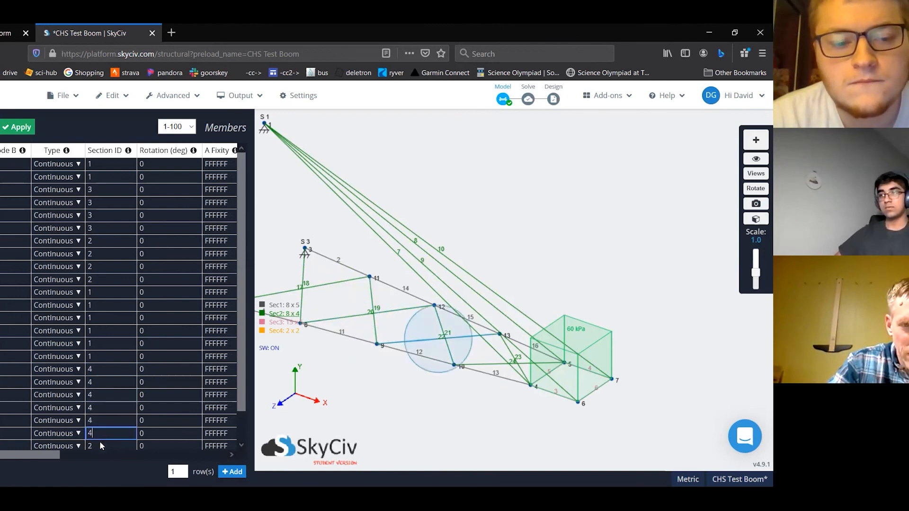
{"action": "key", "text": "Return"}
{"action": "type", "text": "4"}
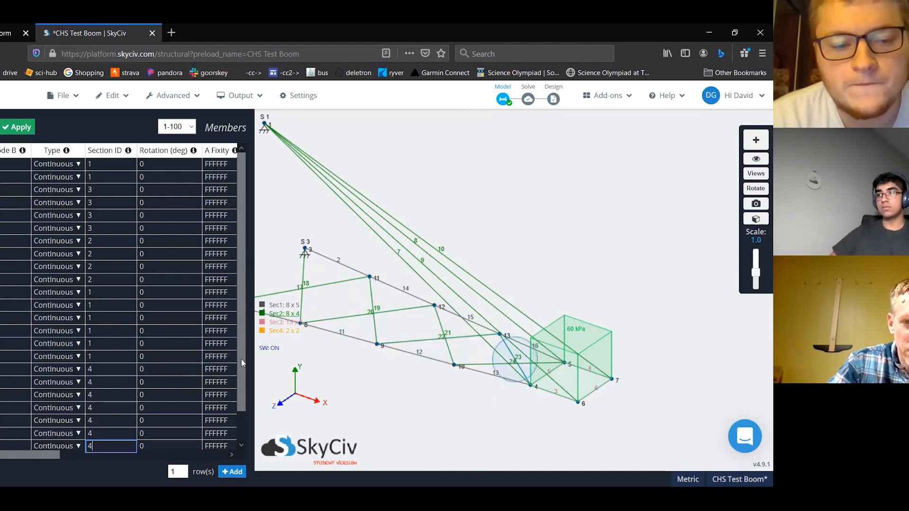
{"action": "left_click_drag", "start_coordinate": [241, 364], "coordinate": [240, 401]}
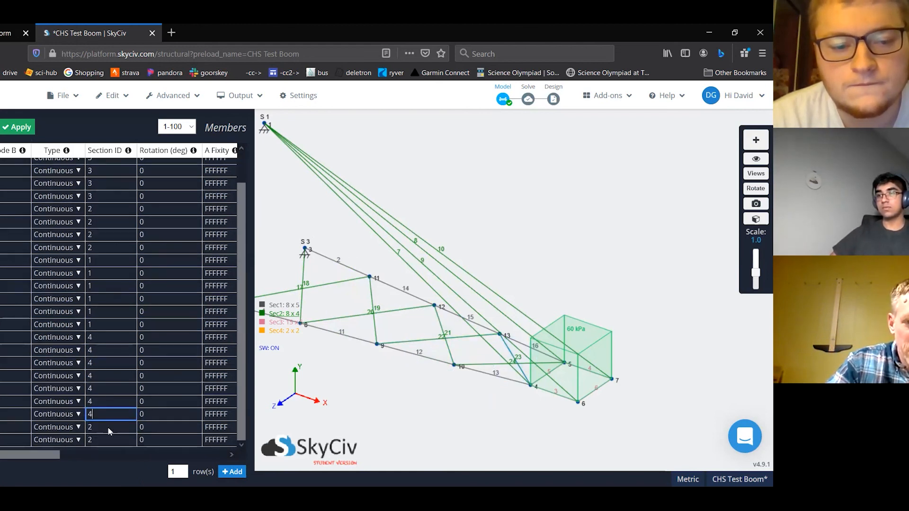
{"action": "key", "text": "Return"}
{"action": "type", "text": "4"}
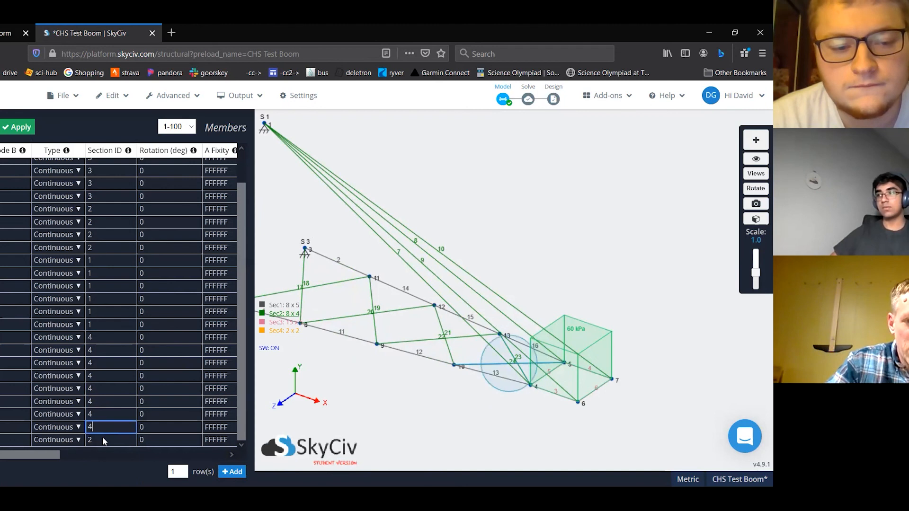
Set the section ID of the last listed member to 1, apply the datasheet changes and return to the model
{"action": "key", "text": "Return"}
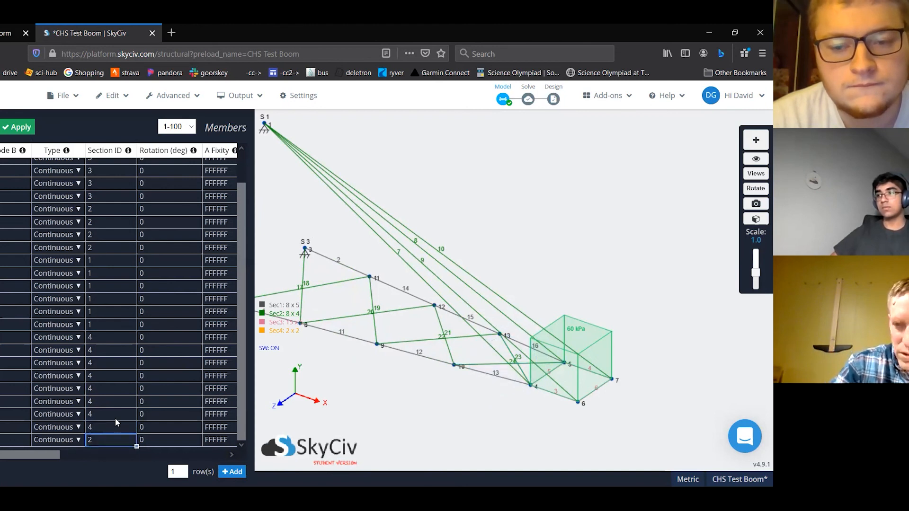
{"action": "type", "text": "1"}
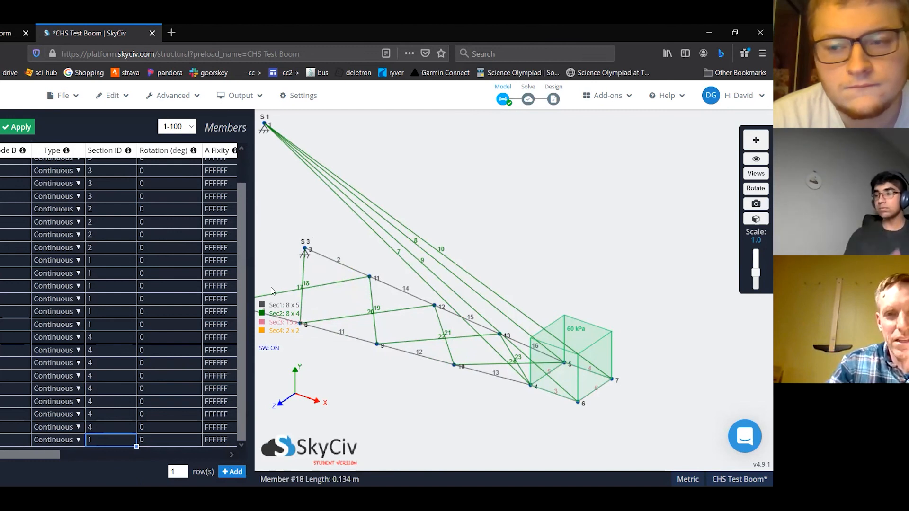
{"action": "left_click", "coordinate": [17, 127]}
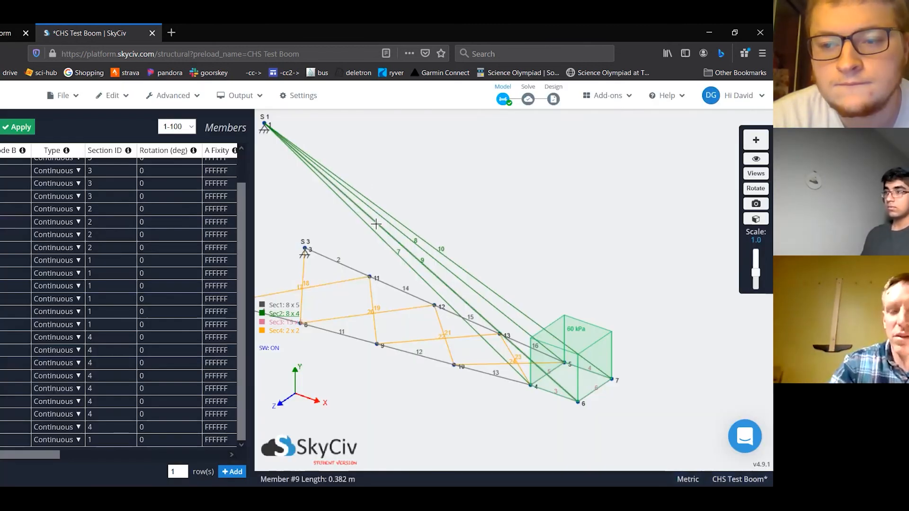
{"action": "left_click", "coordinate": [292, 304]}
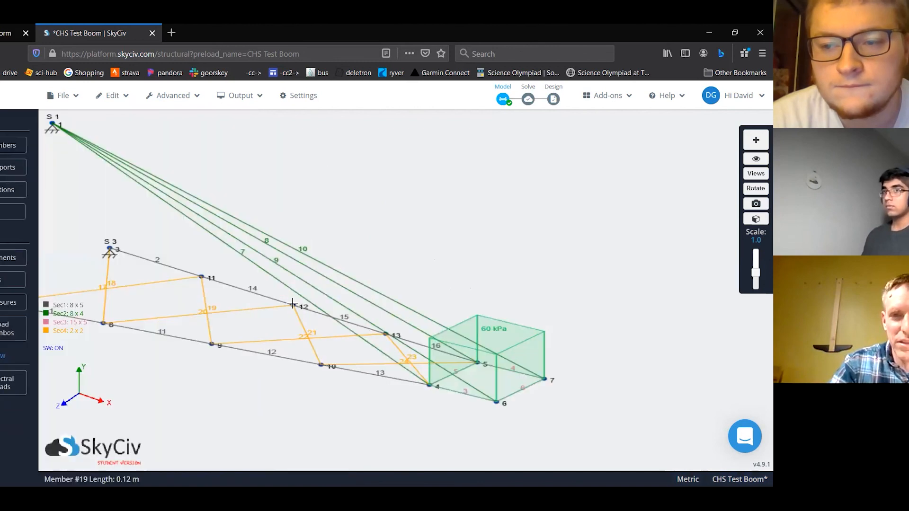
Try to test the braced boomilever in the Science Olympiad Structures add-on with Competition Mode on, and close the add-on
{"action": "mouse_move", "coordinate": [528, 102]}
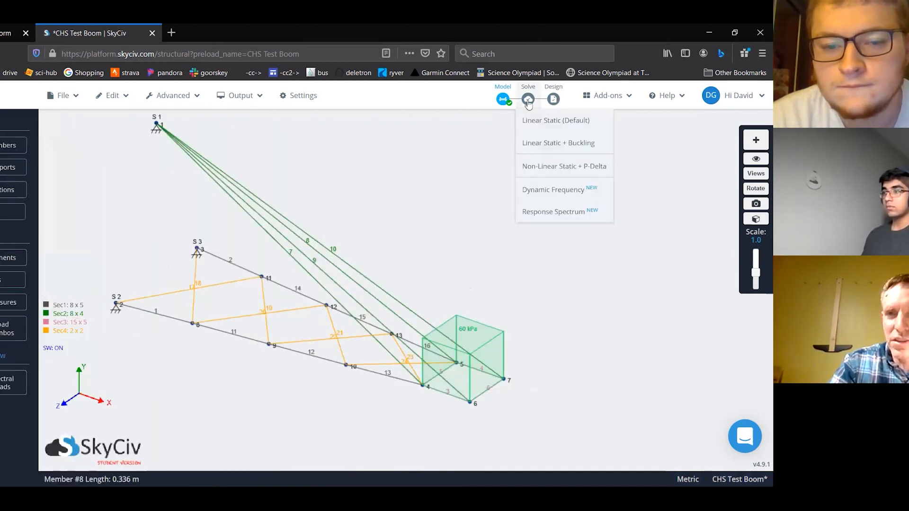
{"action": "mouse_move", "coordinate": [593, 98]}
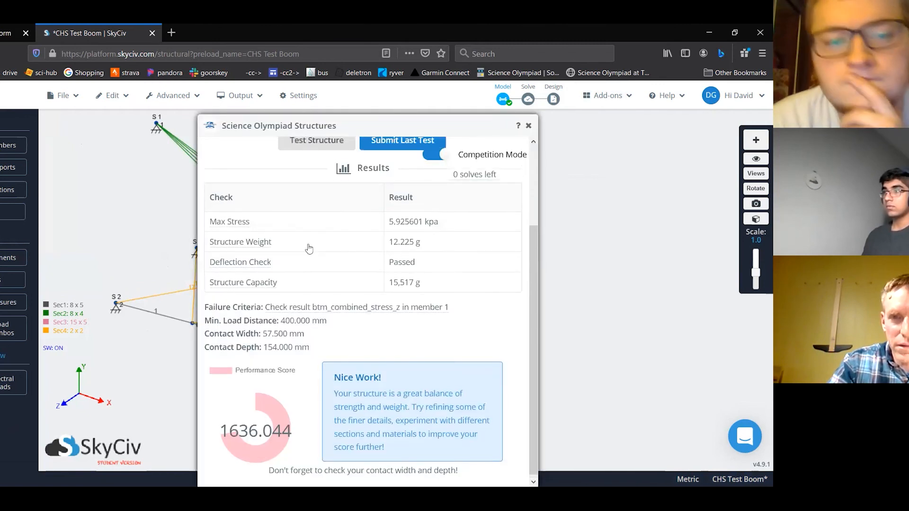
{"action": "scroll", "coordinate": [308, 249], "scroll_direction": "up", "scroll_amount": 3}
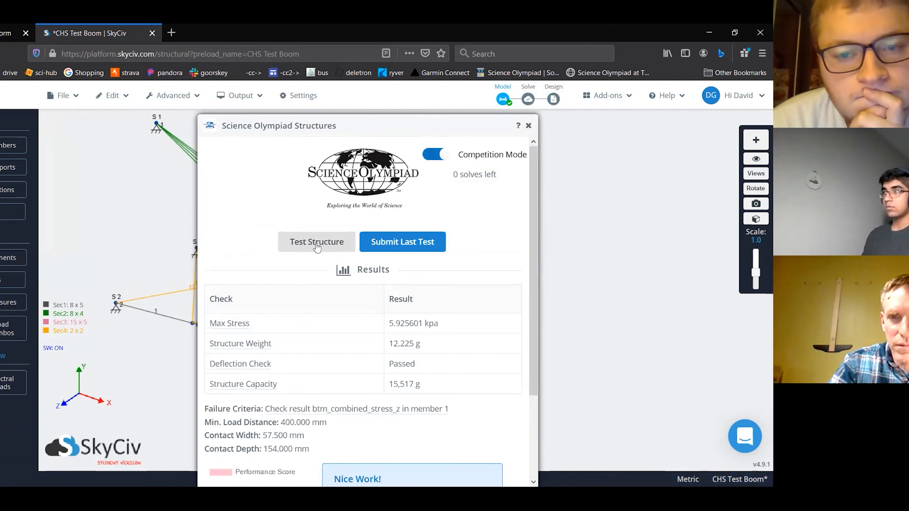
{"action": "left_click", "coordinate": [316, 243]}
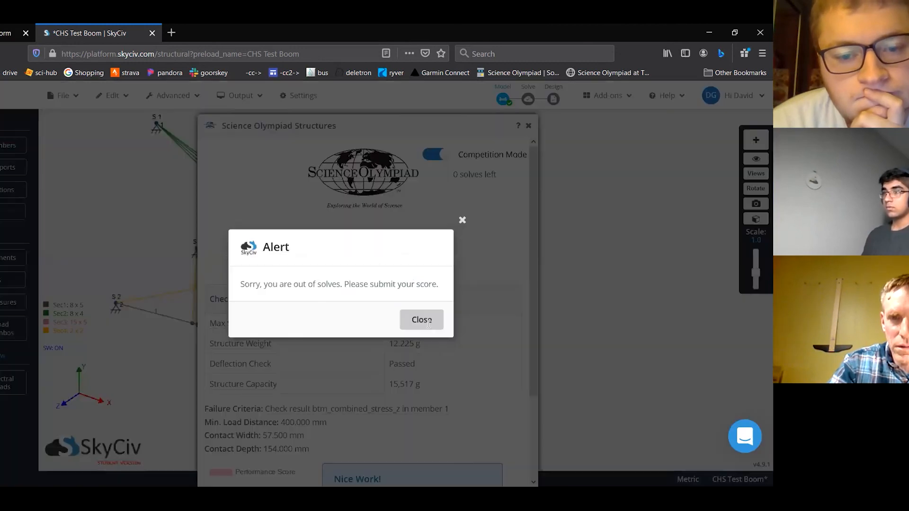
{"action": "left_click", "coordinate": [462, 220]}
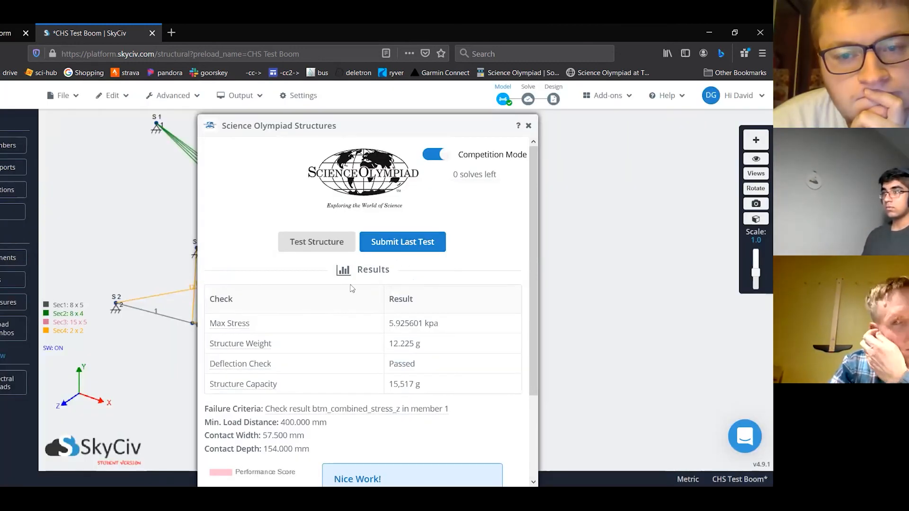
{"action": "left_click", "coordinate": [528, 127]}
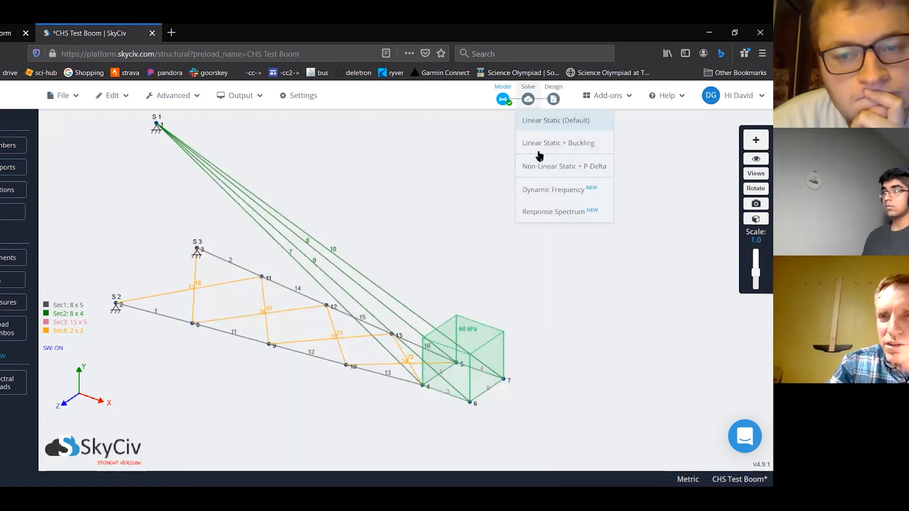
Solve the braced boomilever with a Linear Static analysis and inspect the resulting member stress diagram from another angle
{"action": "left_click", "coordinate": [533, 122]}
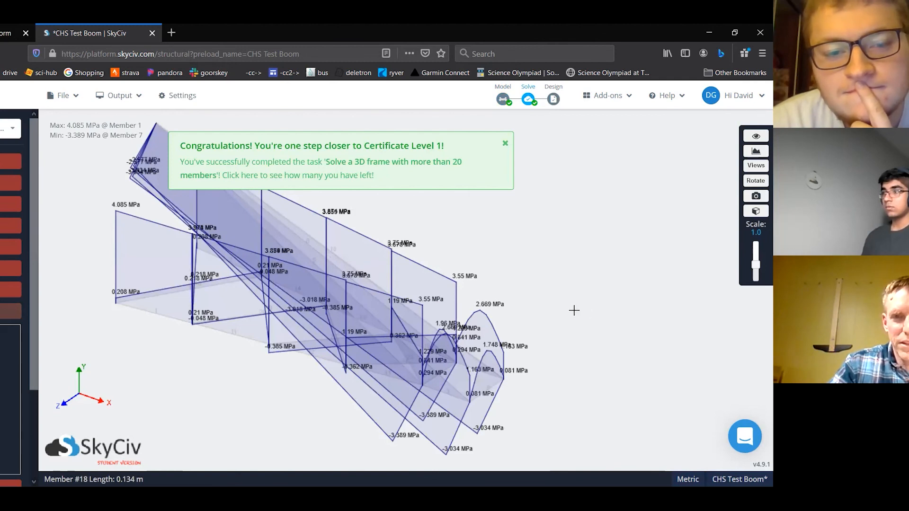
{"action": "left_click", "coordinate": [504, 143]}
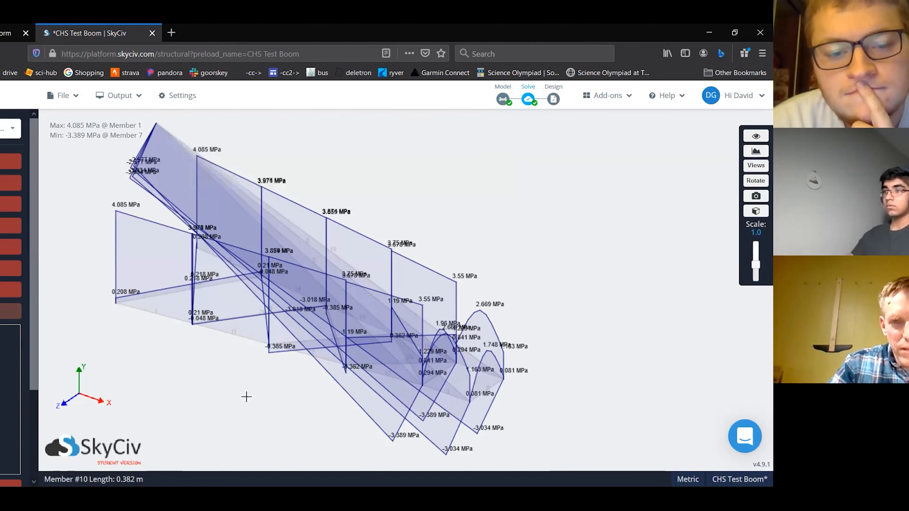
{"action": "left_click_drag", "start_coordinate": [303, 420], "coordinate": [240, 392]}
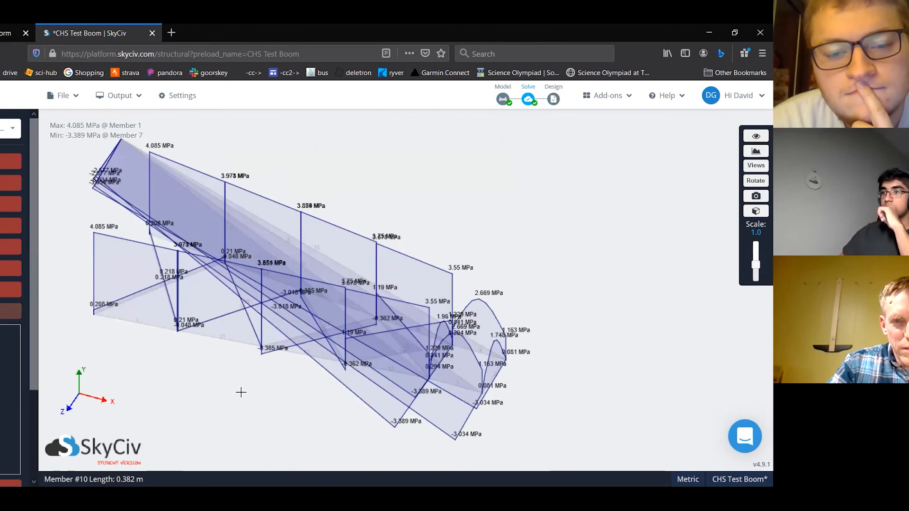
{"action": "left_click_drag", "start_coordinate": [241, 217], "coordinate": [237, 209]}
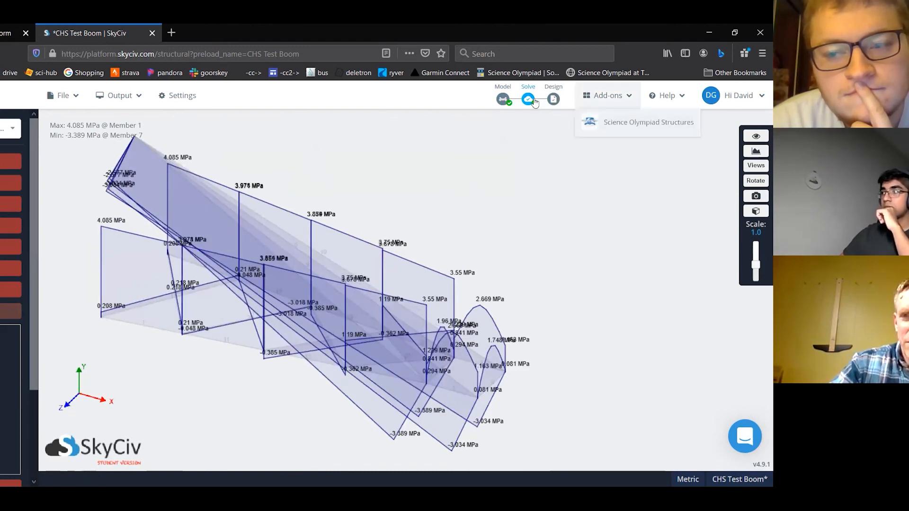
Return to the model and inspect the boomilever and its cross-bracing up close in the rendered 3D view
{"action": "left_click", "coordinate": [504, 99]}
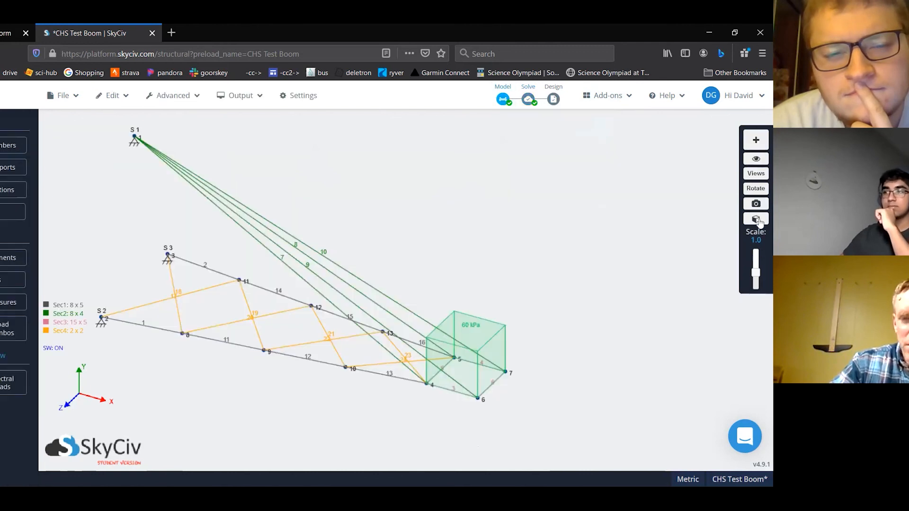
{"action": "left_click_drag", "start_coordinate": [398, 307], "coordinate": [407, 340]}
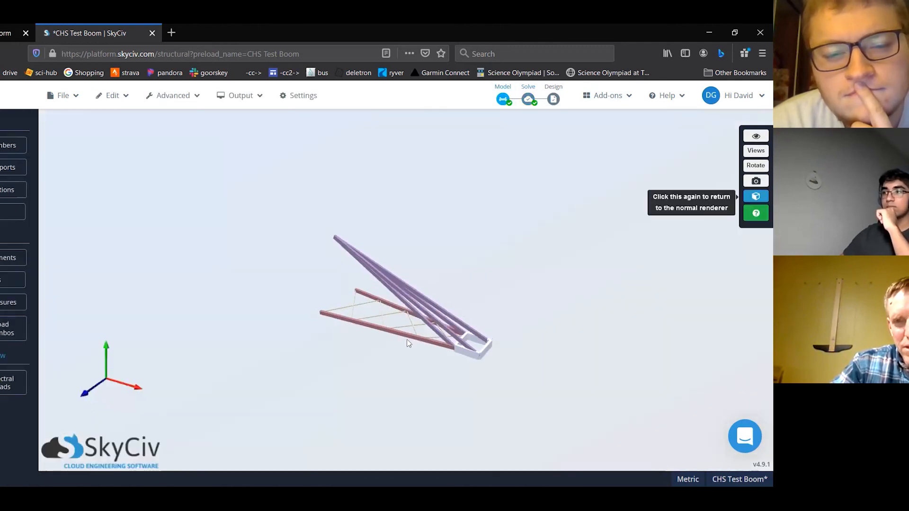
{"action": "scroll", "coordinate": [372, 347], "scroll_direction": "up", "scroll_amount": 3}
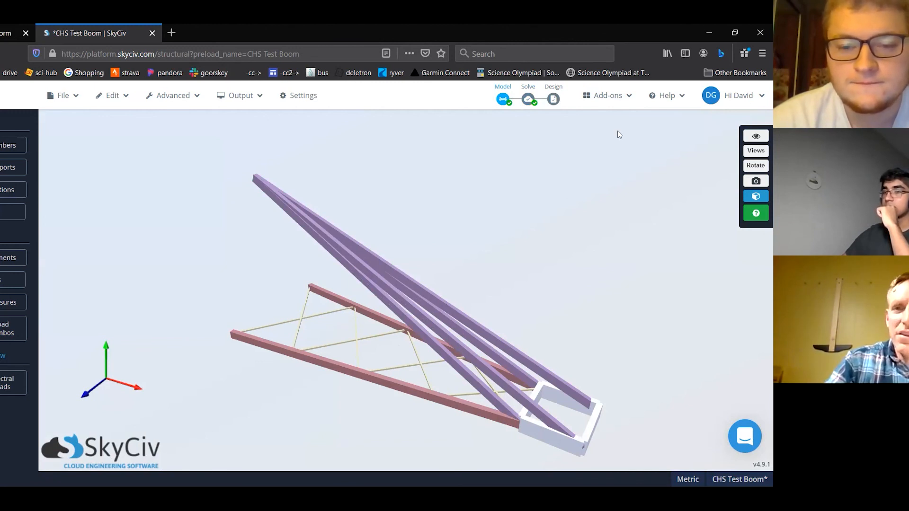
Save the CHS Test Boom file without adding a version comment
{"action": "left_click", "coordinate": [604, 103]}
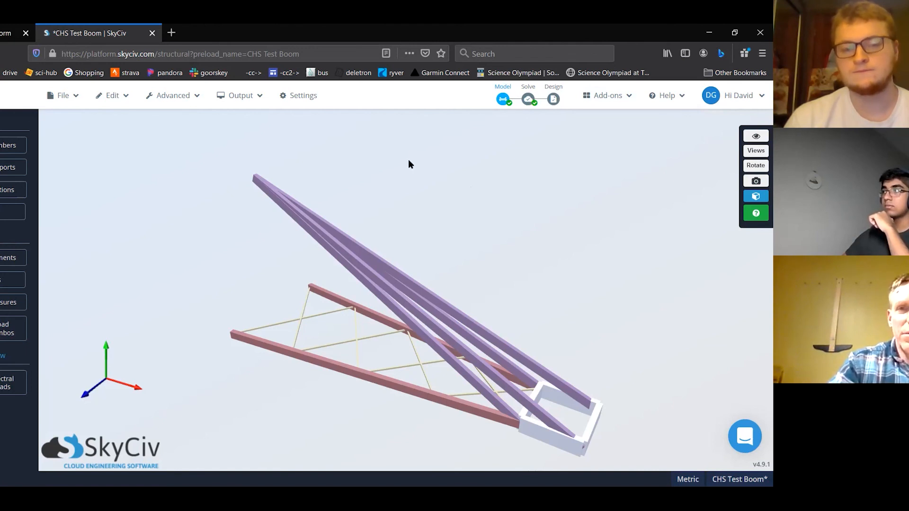
{"action": "left_click", "coordinate": [166, 100]}
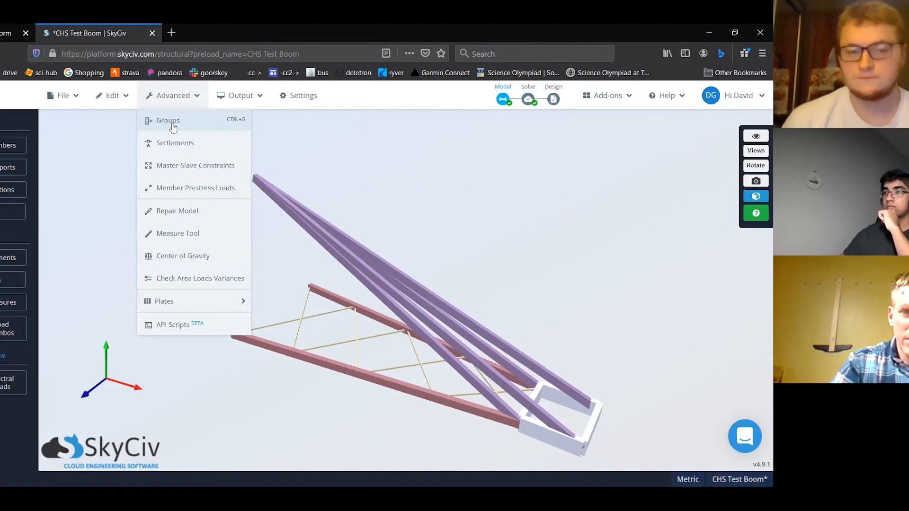
{"action": "left_click", "coordinate": [78, 100]}
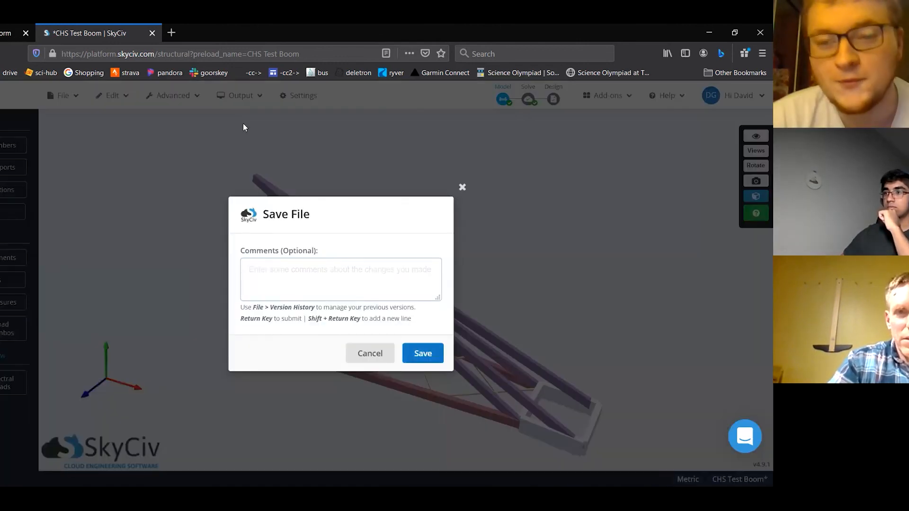
{"action": "key", "text": "Return"}
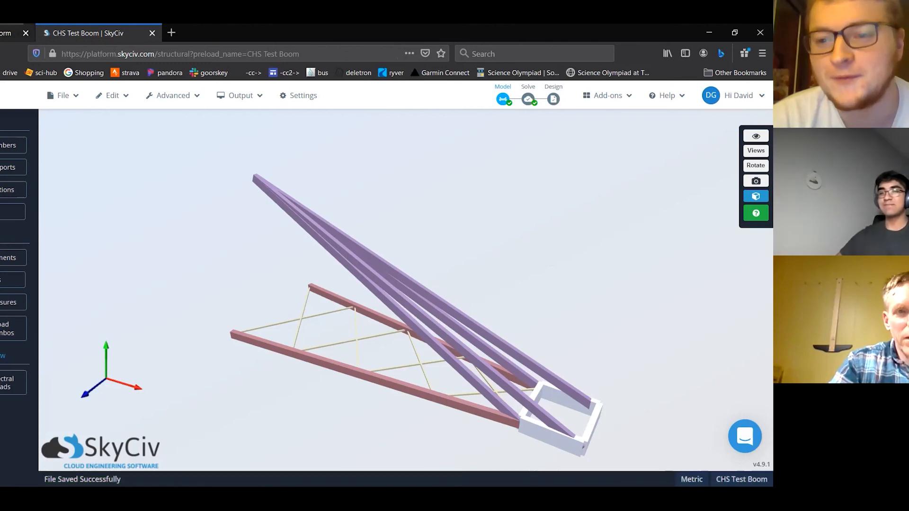
{"action": "left_click", "coordinate": [112, 95]}
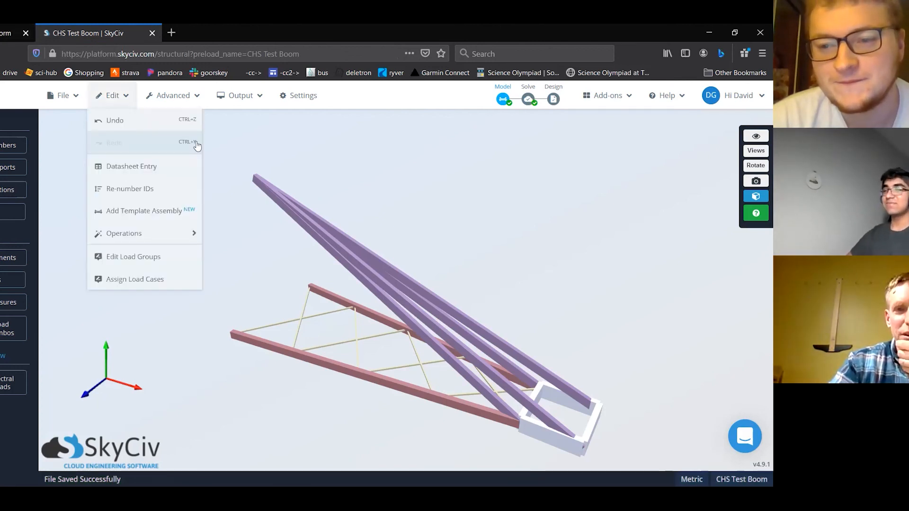
{"action": "left_click", "coordinate": [243, 129]}
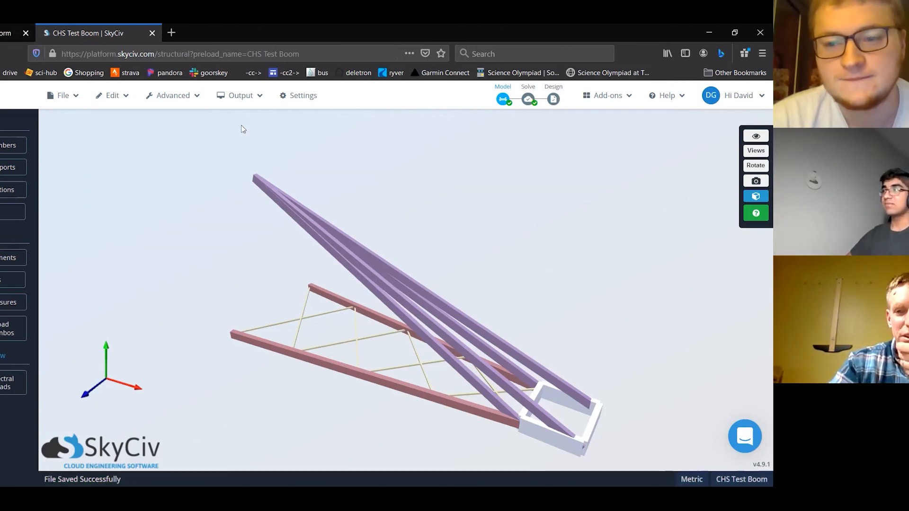